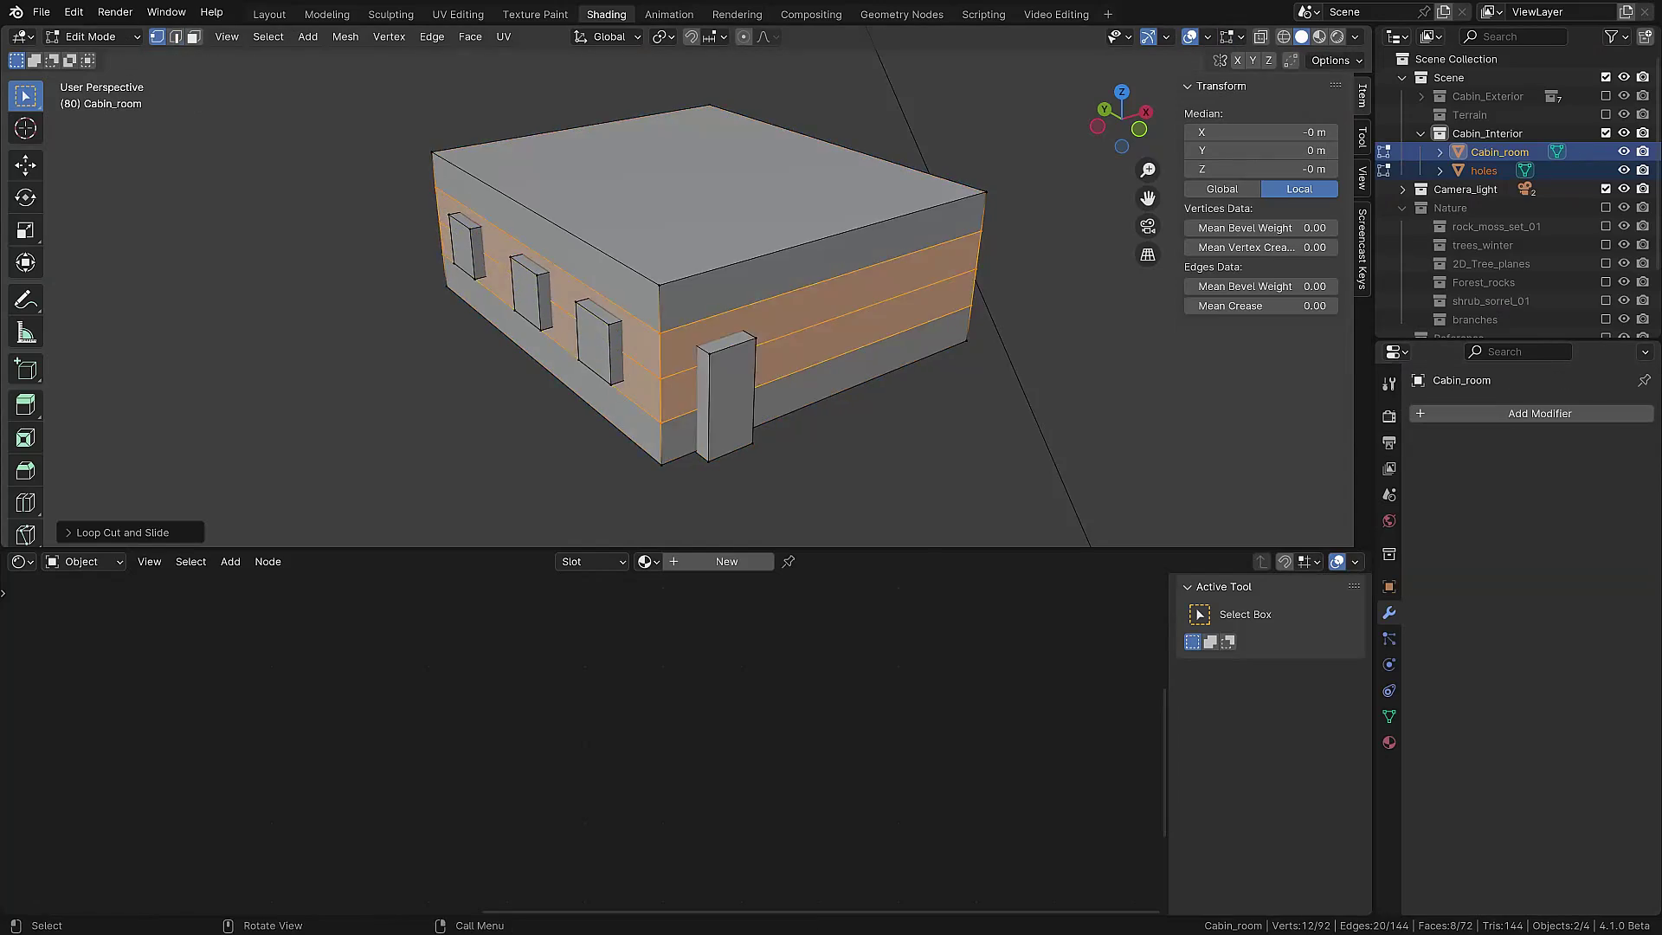
# - Add eight evenly spaced vertical loop cuts along the side wall that carries the three window cutters
pyautogui.press('ctrl+KP_3')
pyautogui.hotkey('ctrl', 'r')
pyautogui.scroll(8, 537, 204)
pyautogui.click(541, 200)
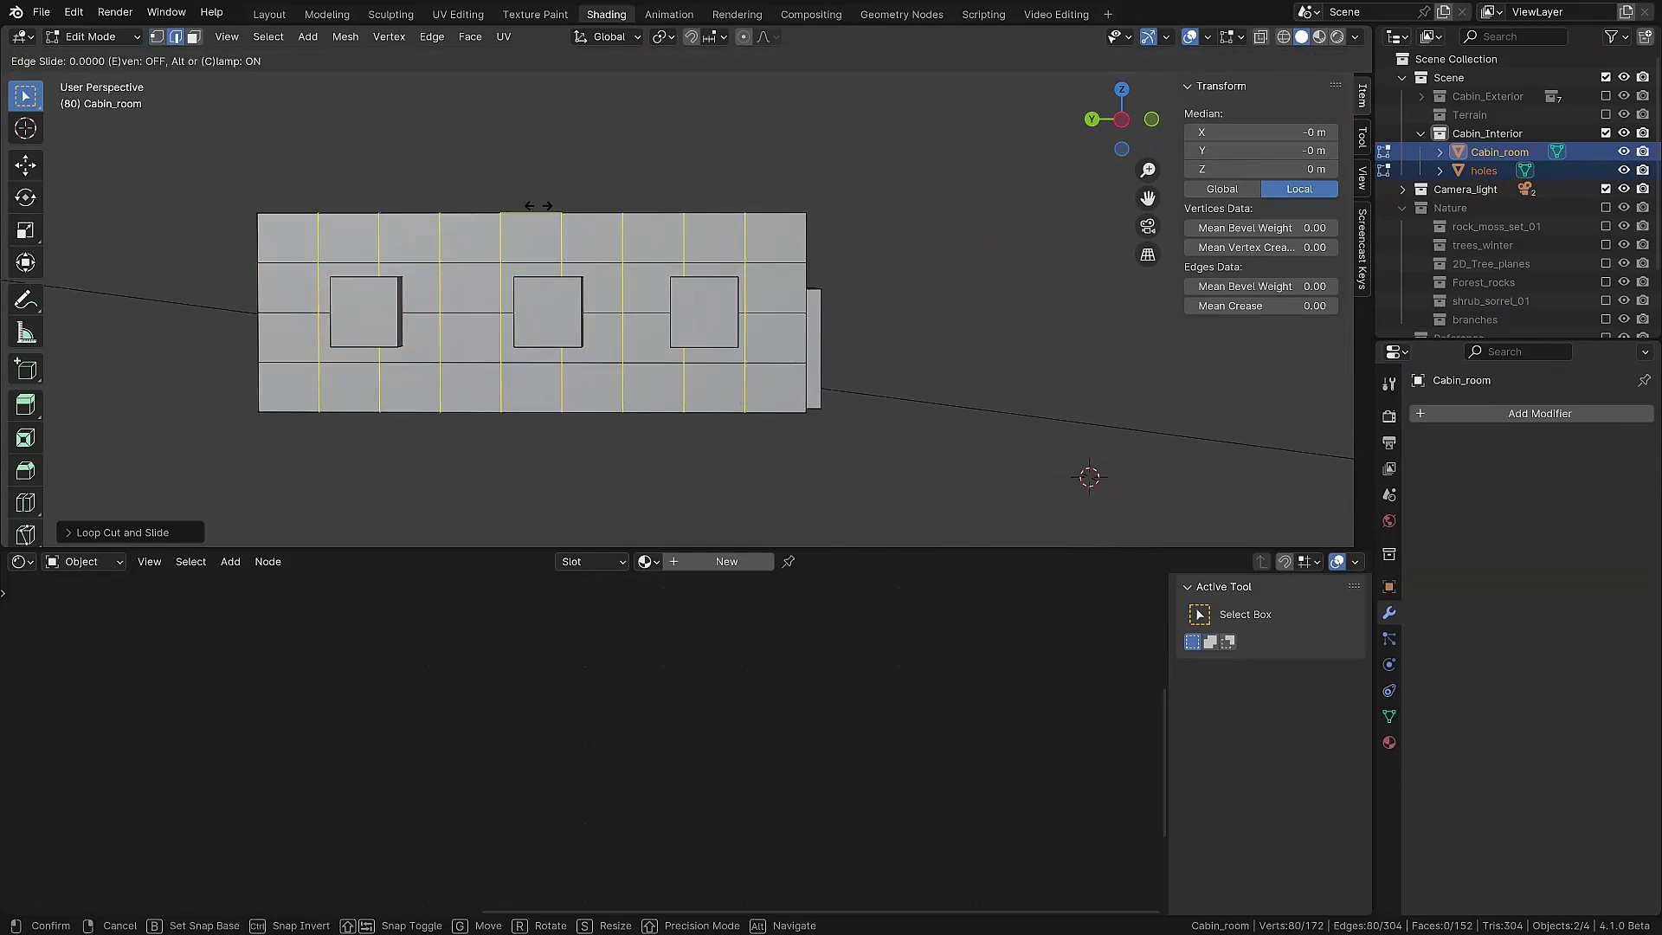
pyautogui.rightClick(542, 200)
# - Add a series of evenly spaced vertical loop cuts across the end wall of Cabin_room that has the door cutter
pyautogui.moveTo(542, 200); pyautogui.dragTo(712, 346, button='middle')
pyautogui.hotkey('ctrl', 'r')
pyautogui.scroll(8, 790, 254)
pyautogui.click(791, 254)
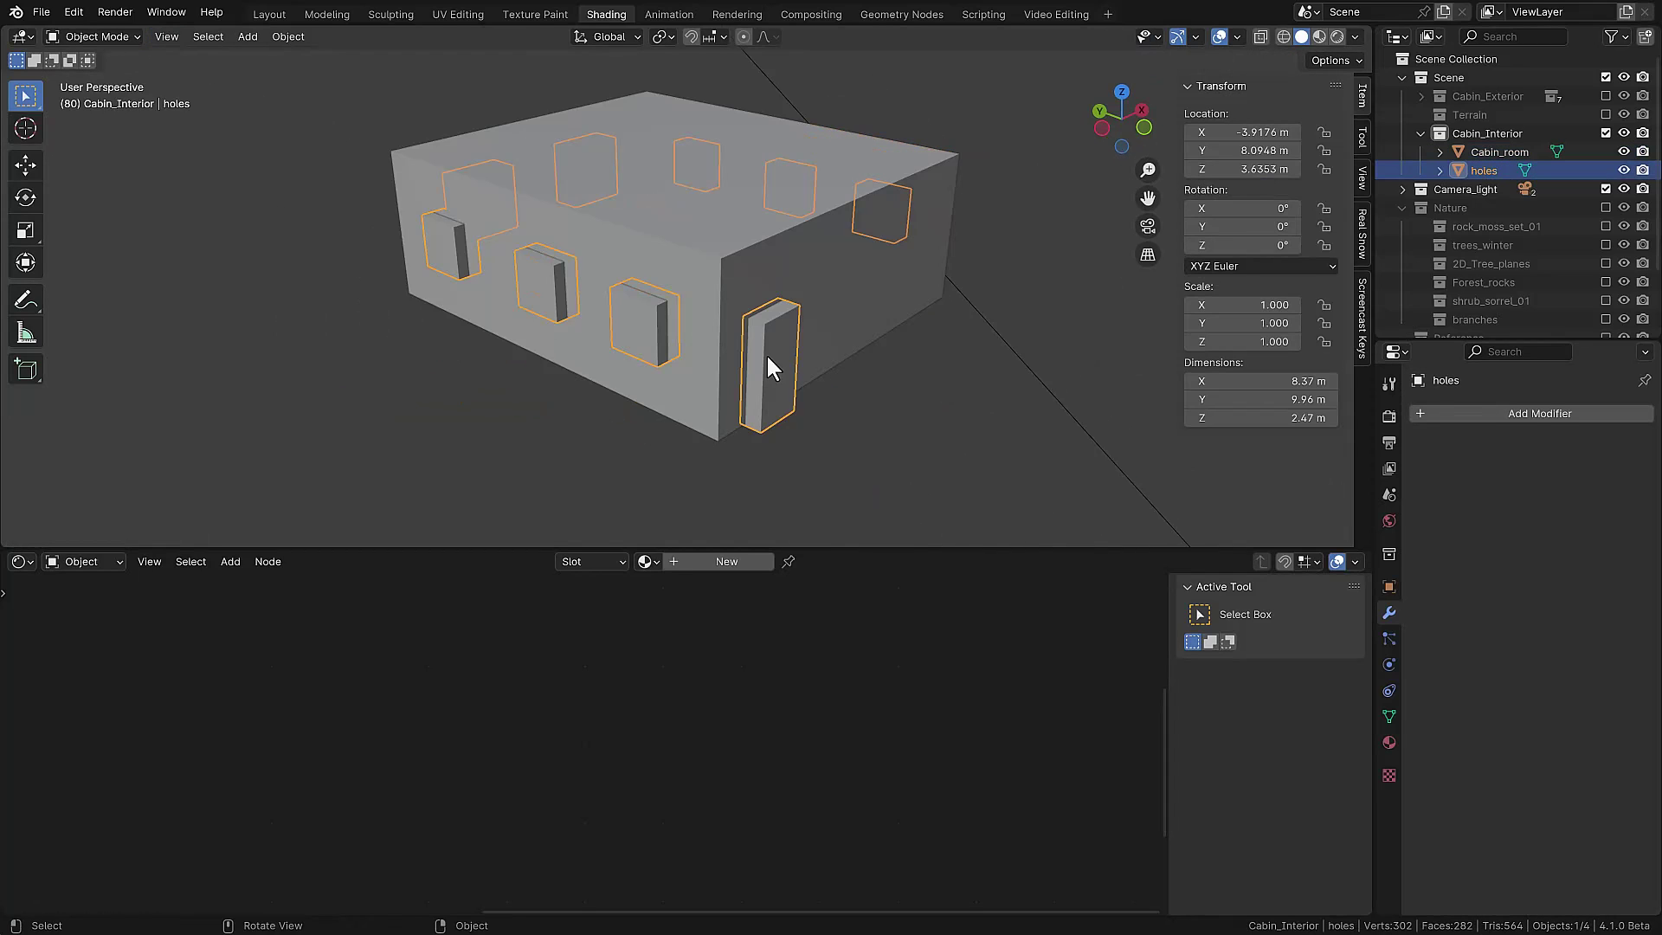
# - Cut the window and door openings into Cabin_room with an applied Boolean Difference modifier that uses the holes object
pyautogui.keyDown('shift'); pyautogui.click(782, 277); pyautogui.keyUp('shift')
pyautogui.click(1539, 413)
pyautogui.moveTo(1424, 408)
pyautogui.click(1285, 446)
pyautogui.click(1567, 517)
pyautogui.write('holes')
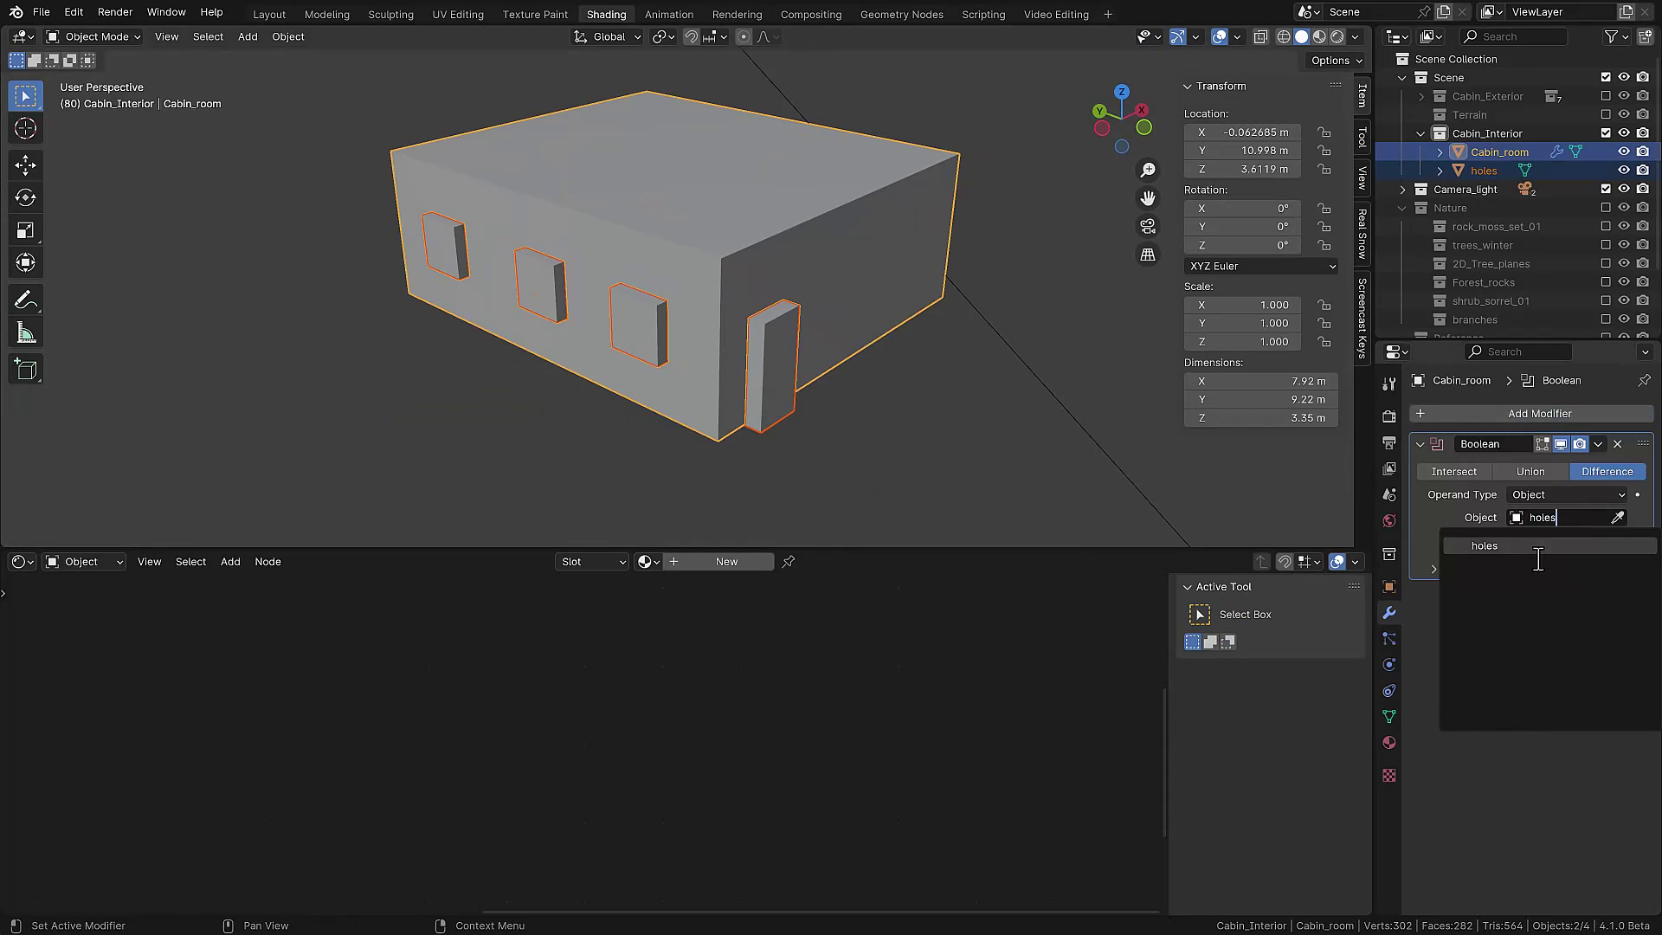
pyautogui.click(1527, 546)
pyautogui.click(1597, 443)
pyautogui.click(1588, 459)
# - Delete the holes cutter object
pyautogui.click(777, 365)
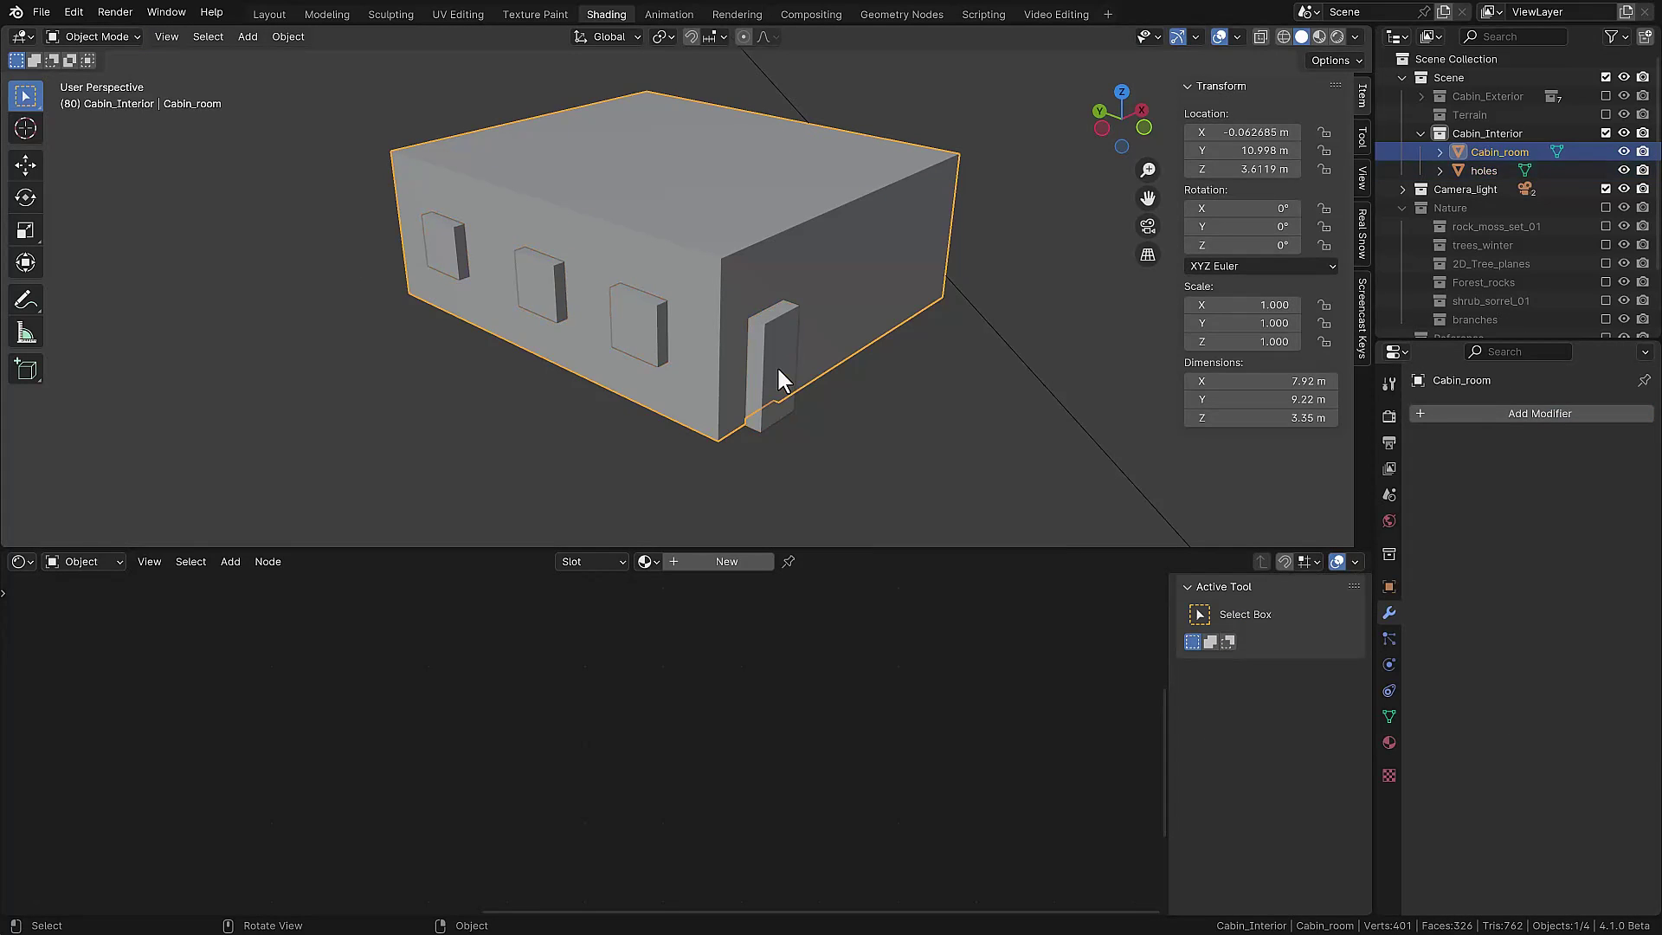
pyautogui.click(776, 366)
pyautogui.press('Delete')
# - In Cabin_room's mesh, move the three window faces outward along the X axis by about 0.48 m
pyautogui.press('Tab')
pyautogui.scroll(3, 679, 358)
pyautogui.press('g')
pyautogui.press('x')
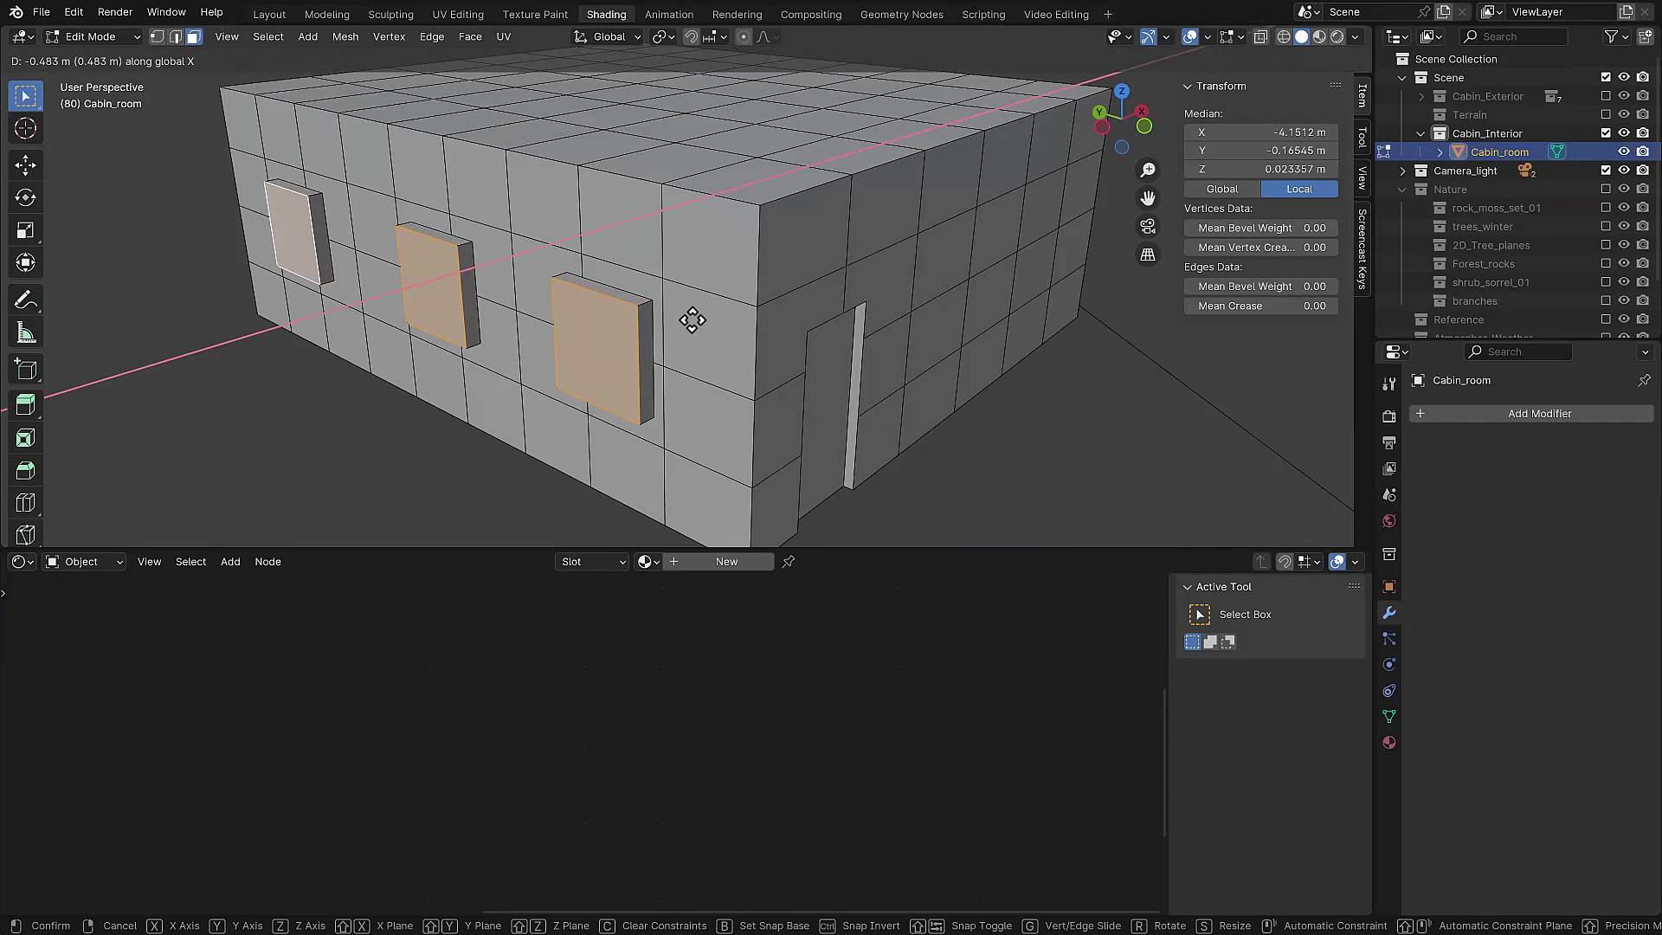
pyautogui.click(692, 320)
# - Move the door face outward along the Y axis by about 0.26 m
pyautogui.scroll(-3, 942, 316)
pyautogui.click(765, 338)
pyautogui.press('g')
pyautogui.press('y')
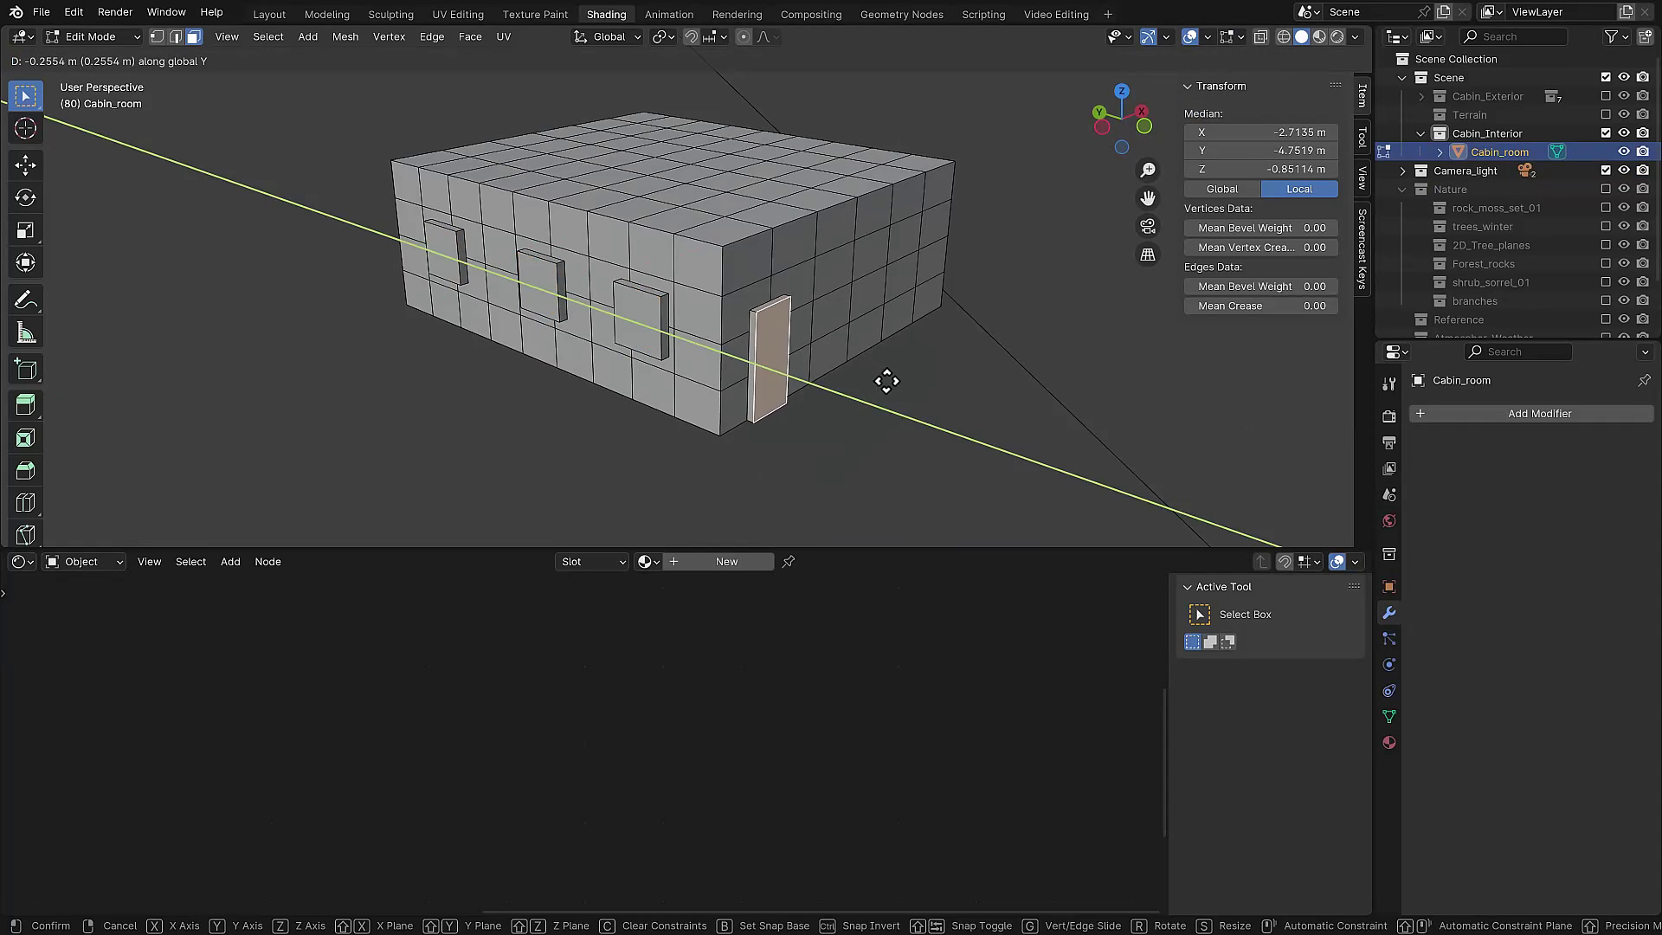
pyautogui.click(887, 381)
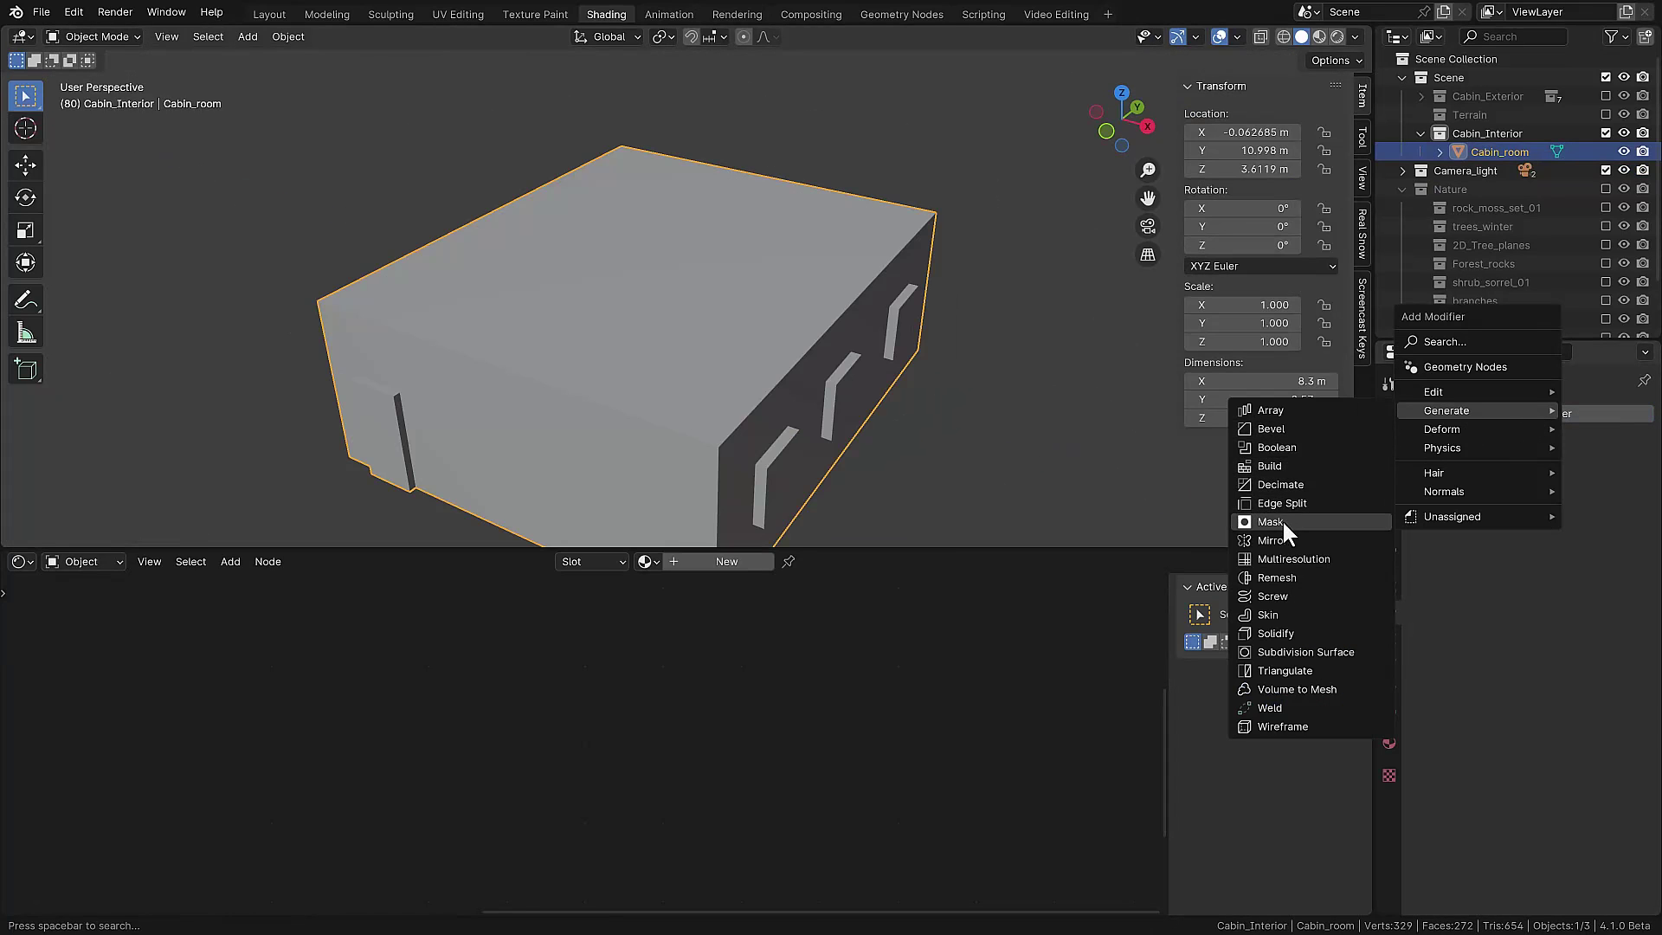
# - Add a Remesh modifier in Smooth mode to Cabin_room and raise its octree depth
pyautogui.click(1276, 578)
pyautogui.click(1502, 471)
pyautogui.click(1512, 588)
pyautogui.click(1513, 587)
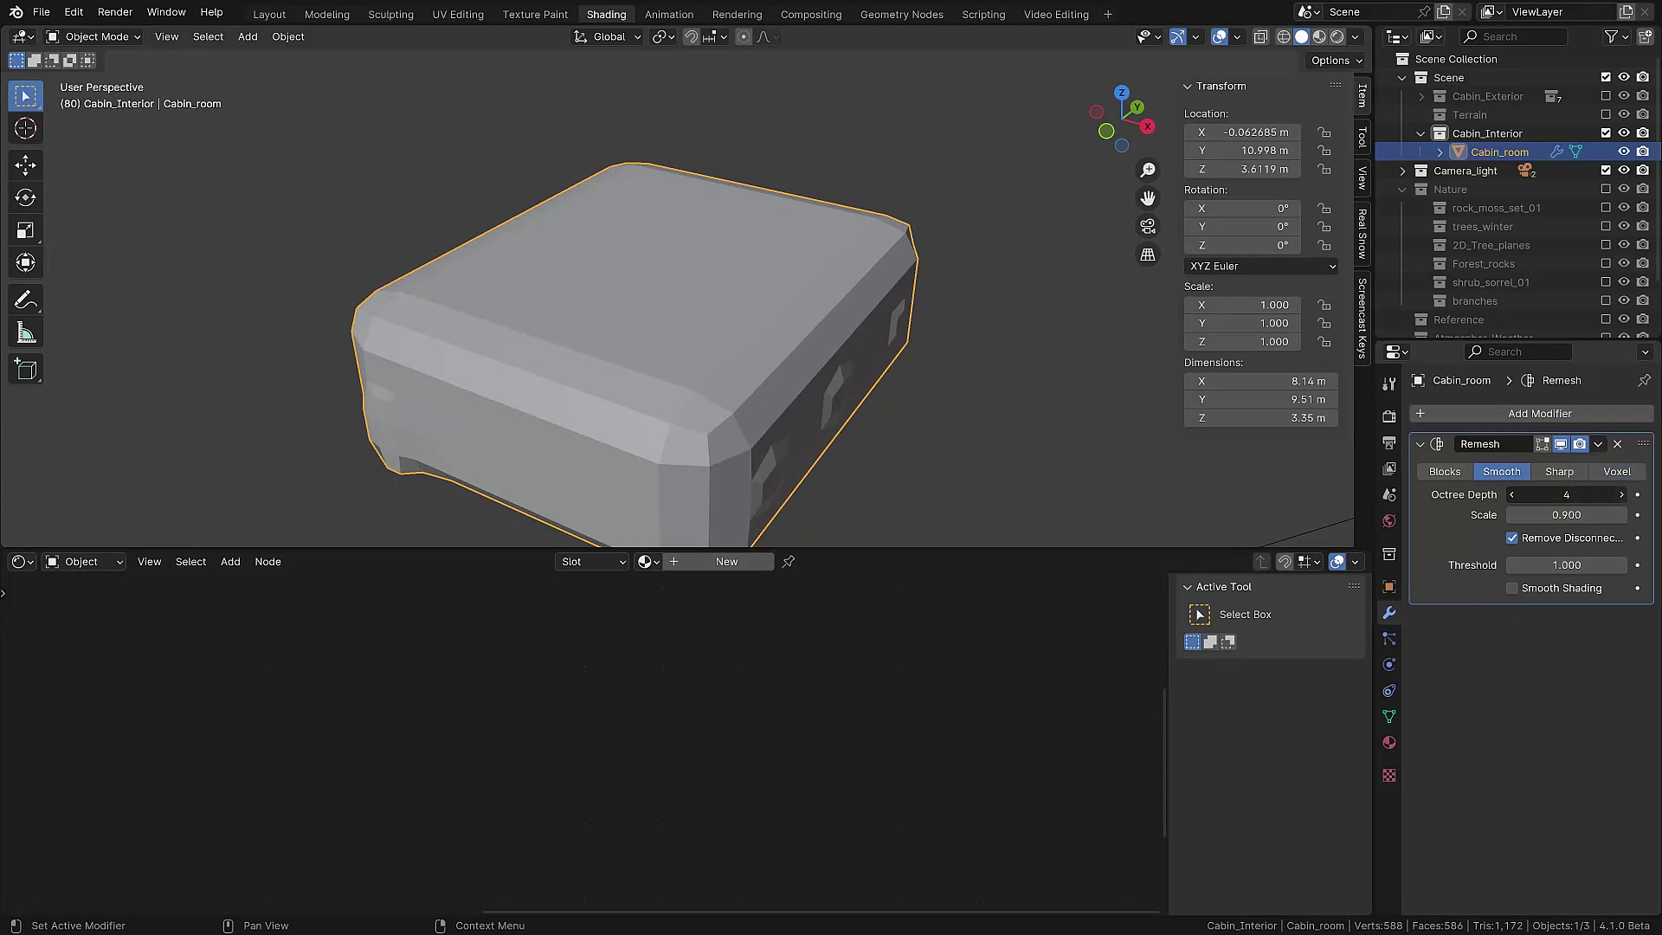
pyautogui.moveTo(1567, 495); pyautogui.dragTo(1584, 494)
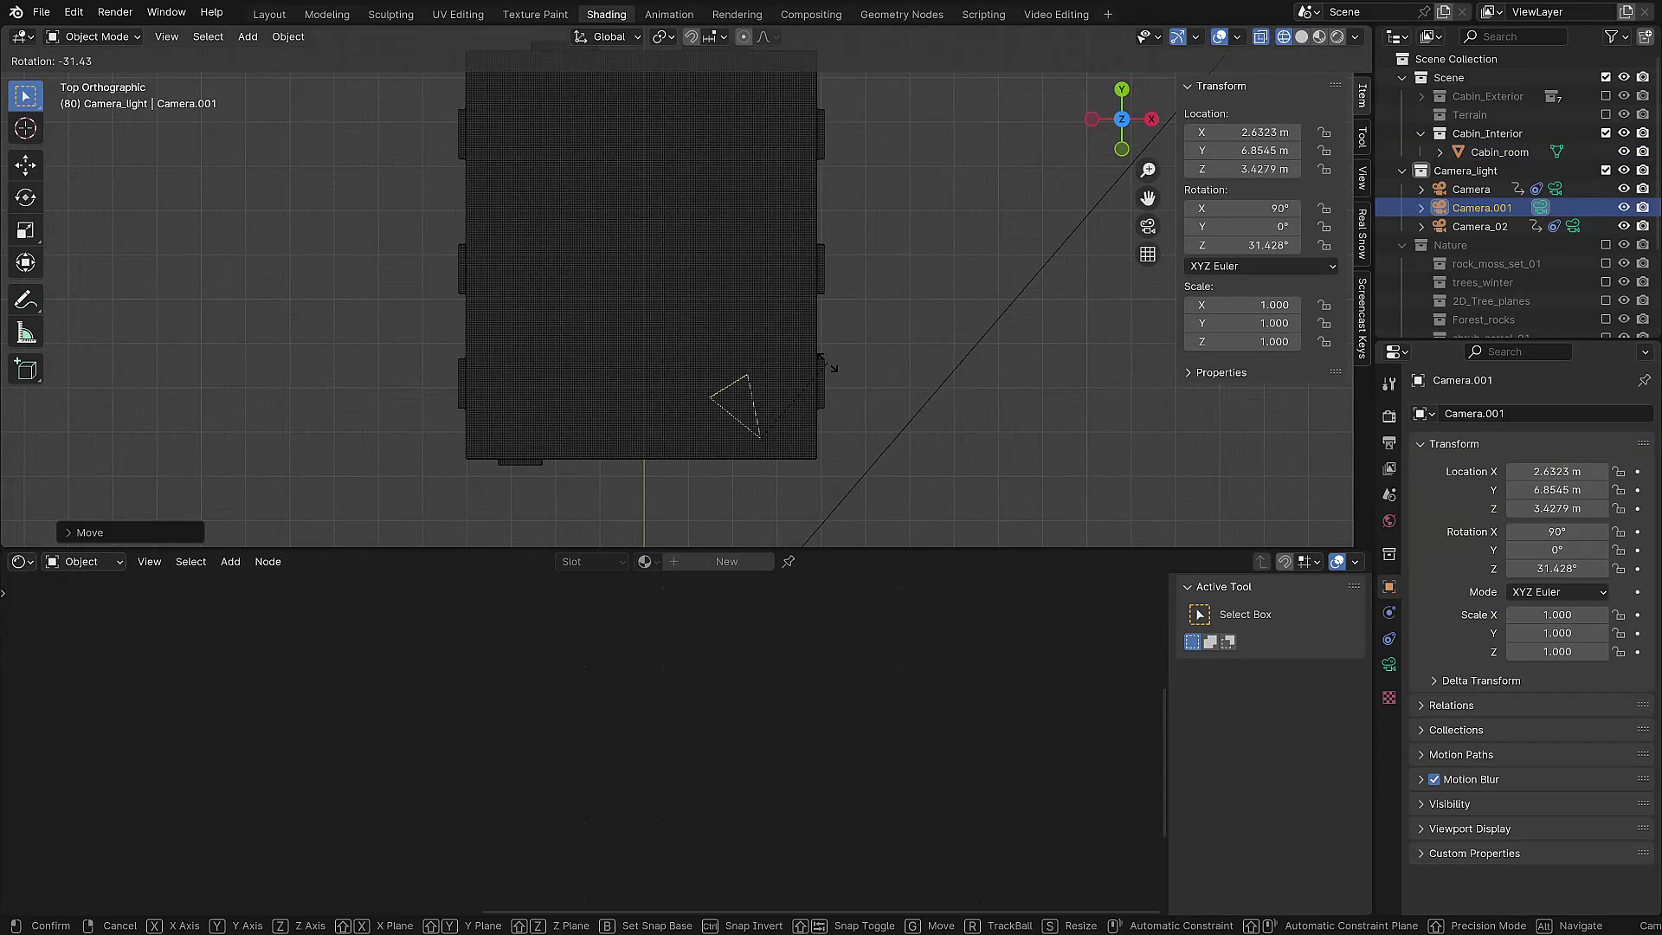
# - Place Camera.001 inside the room at about X 3.06 m, Y 6.84 m and look through it
pyautogui.press('g')
pyautogui.click(850, 372)
pyautogui.press('KP_0')
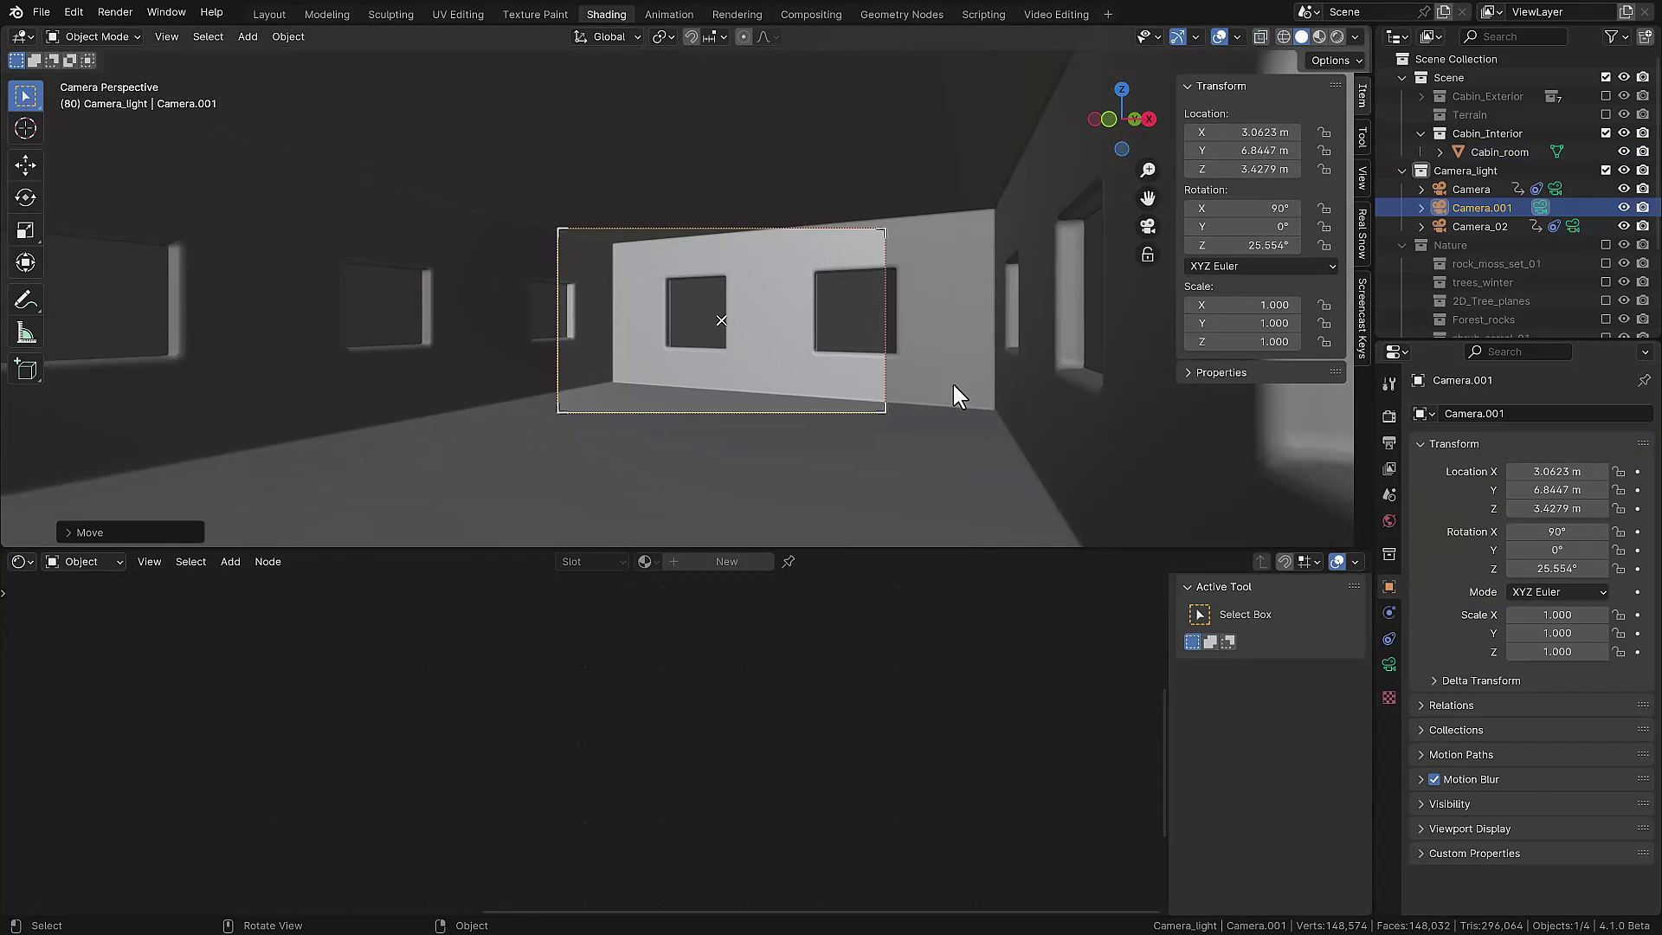
# - Set Camera.001's focal length to 23 mm and shift the camera to frame the room's far corner
pyautogui.click(1389, 664)
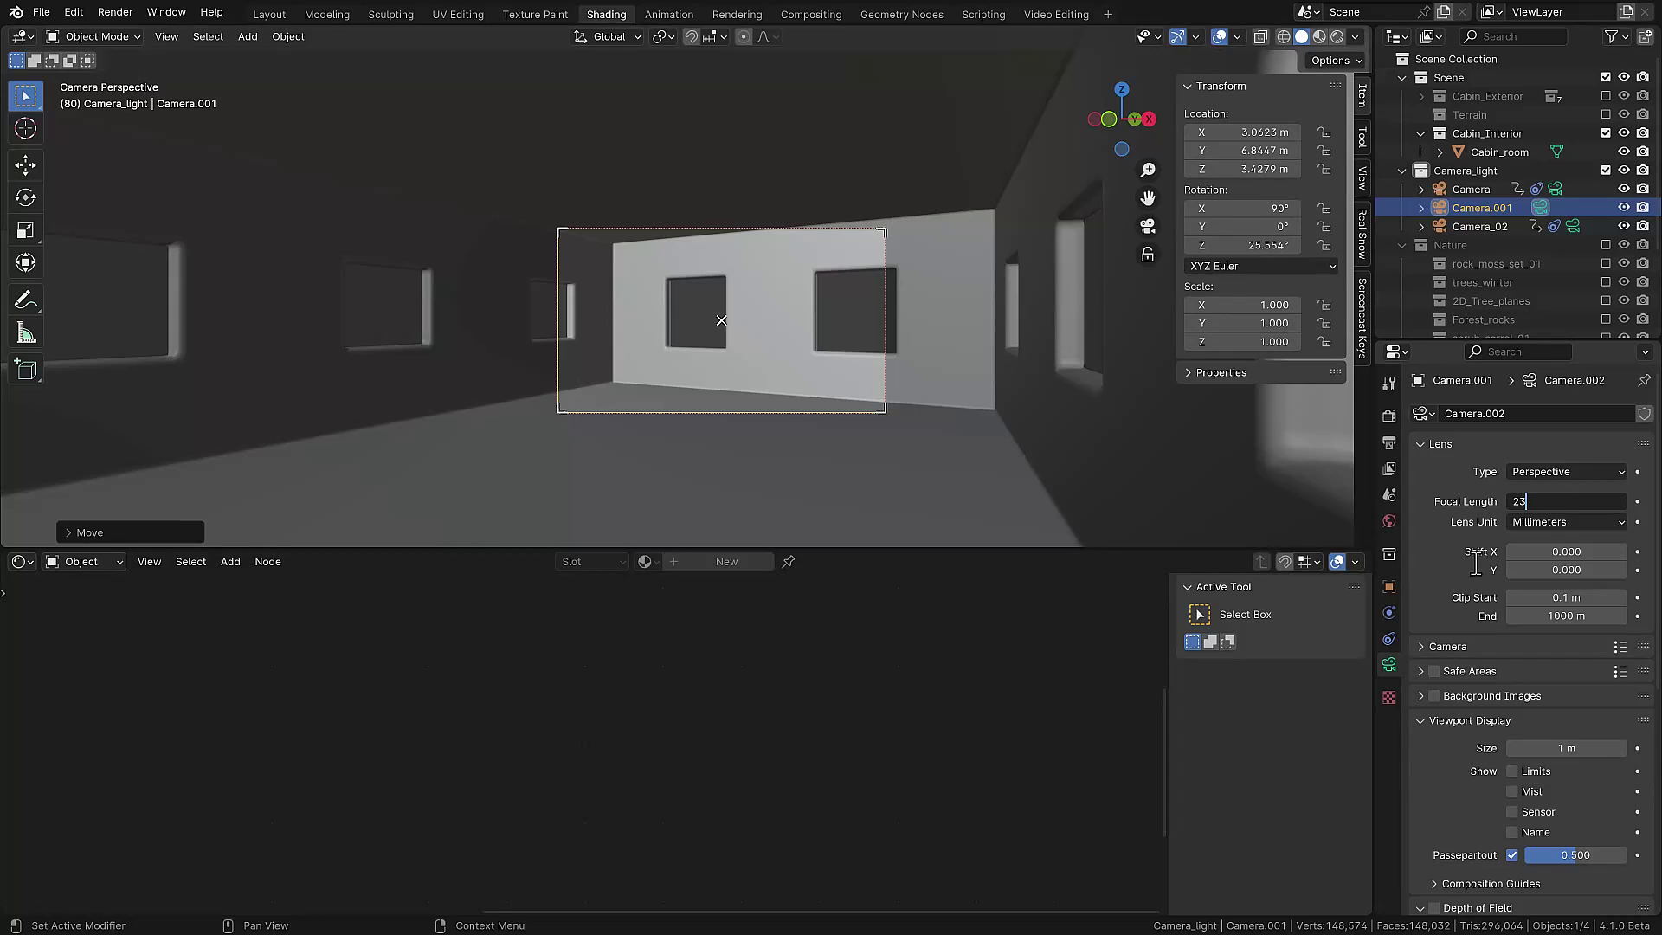
pyautogui.press('Return')
pyautogui.scroll(2, 990, 490)
pyautogui.press('g')
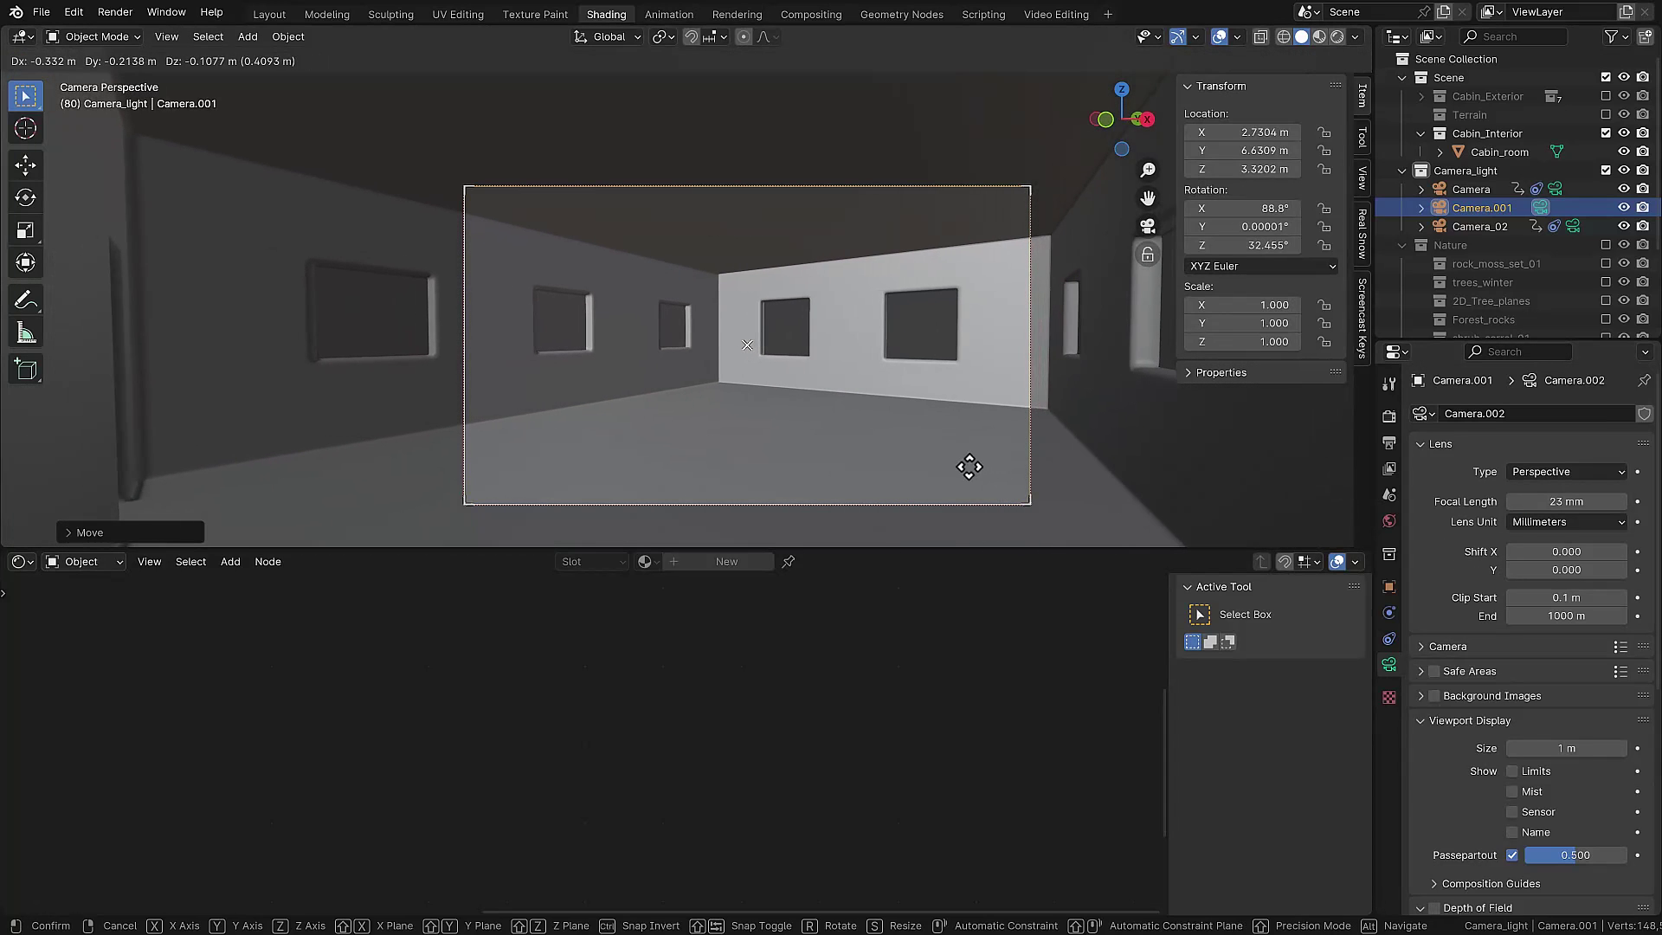
pyautogui.click(928, 444)
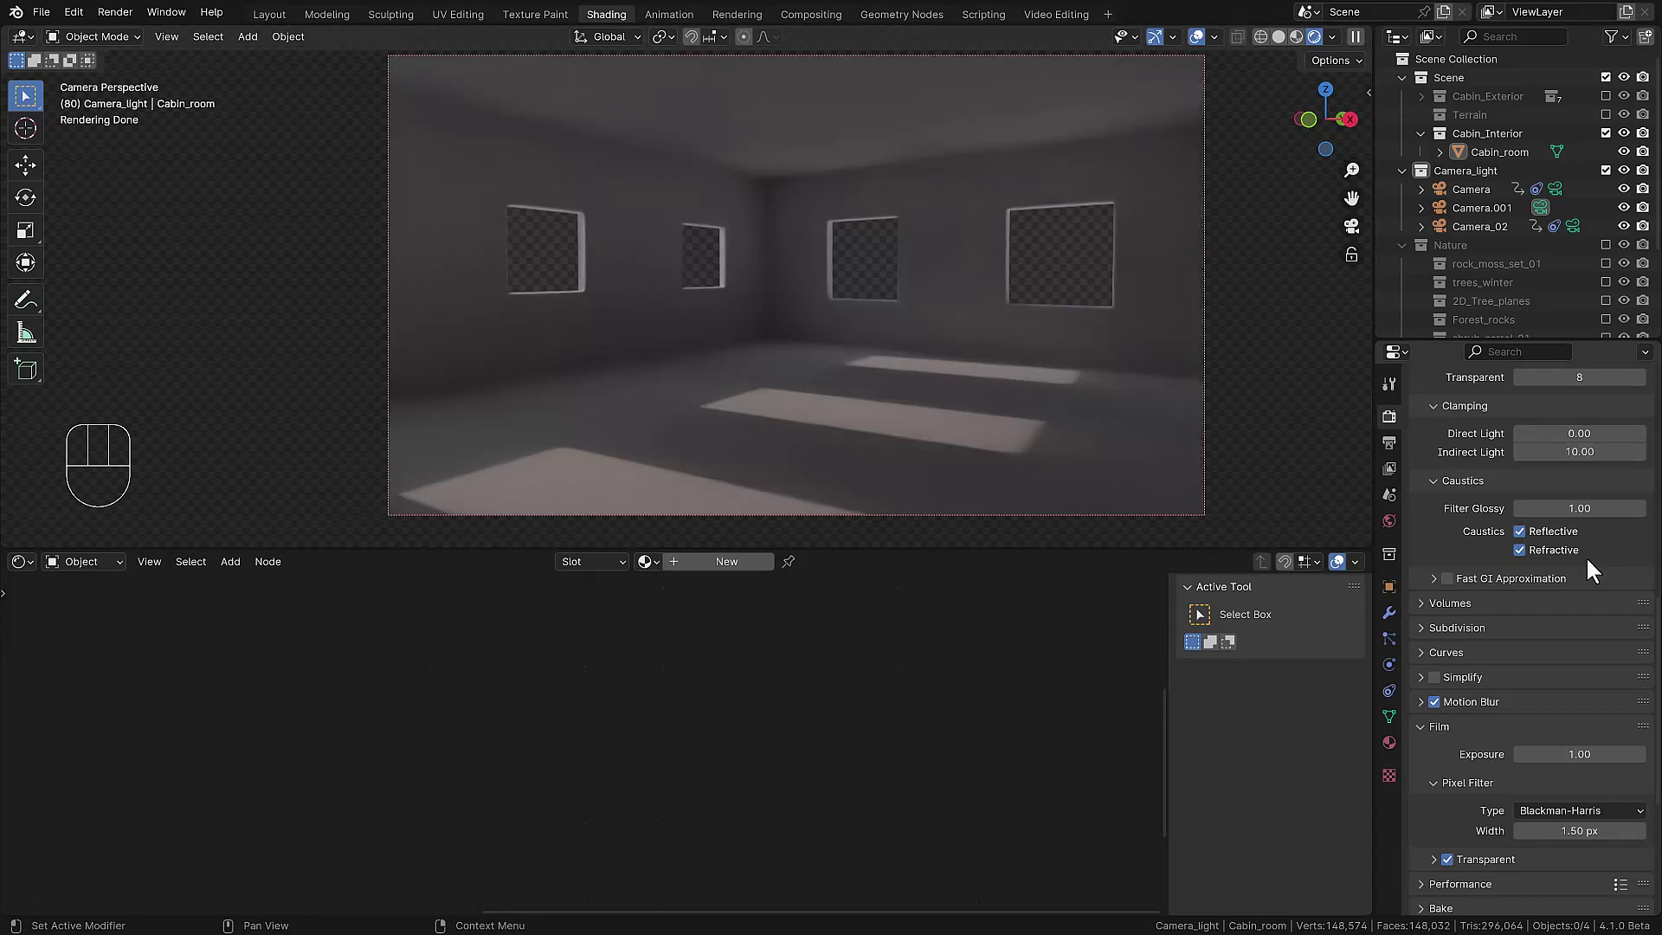
# - Turn off denoising for the viewport render
pyautogui.scroll(10, 1586, 556)
pyautogui.click(1448, 498)
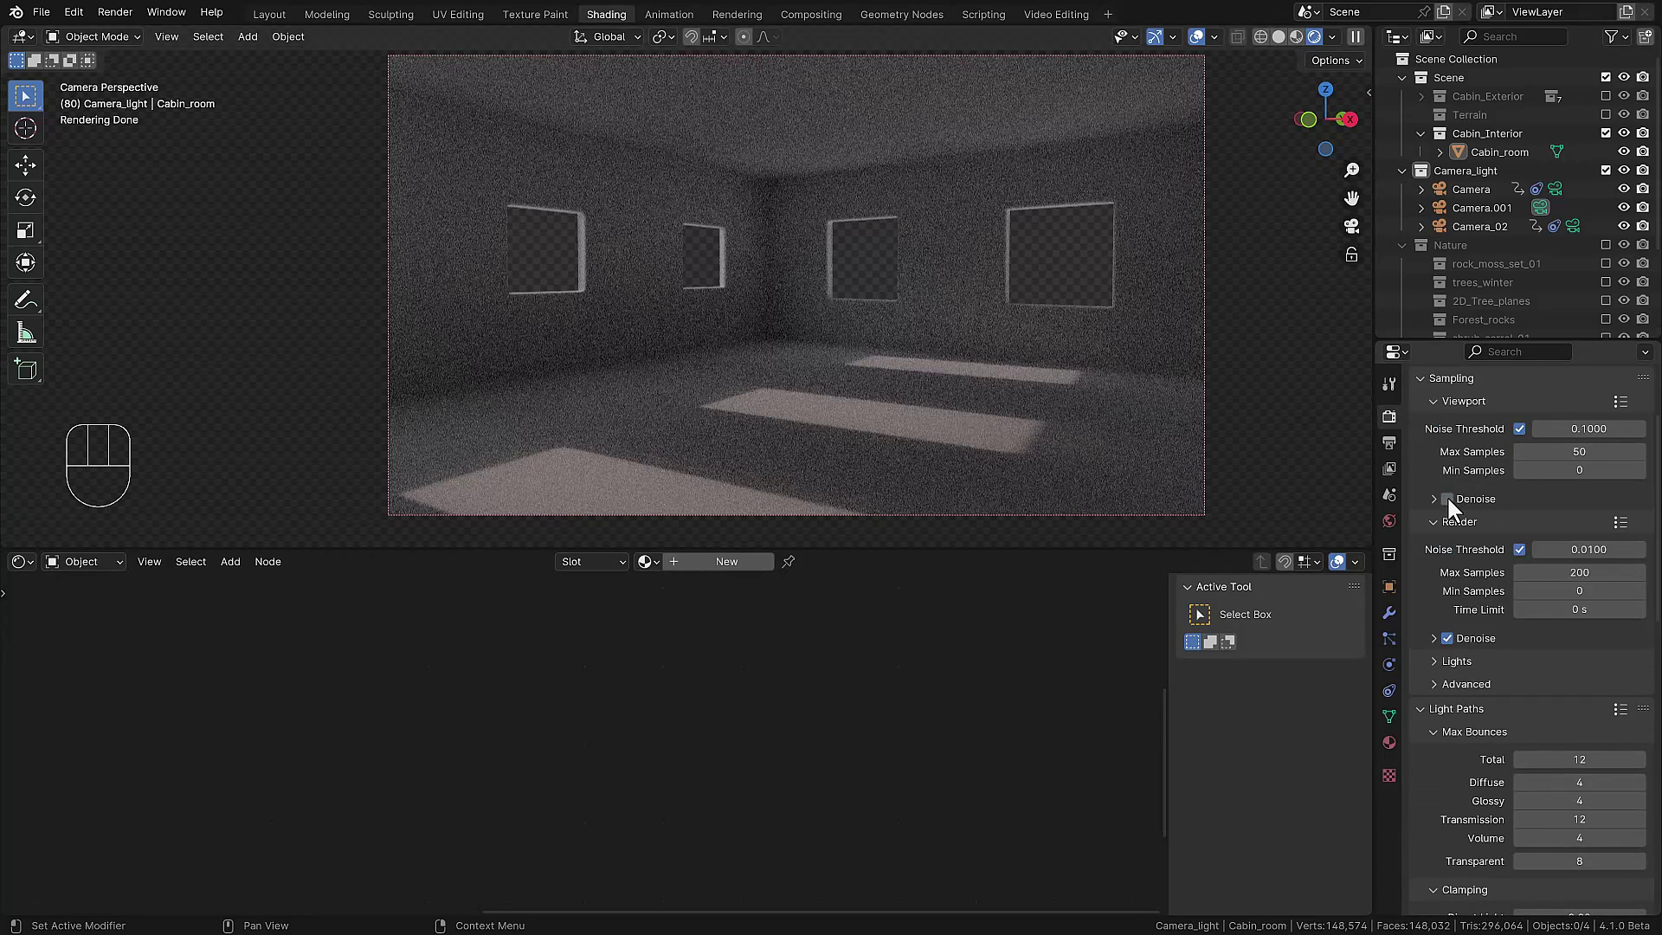
pyautogui.scroll(3, 1581, 465)
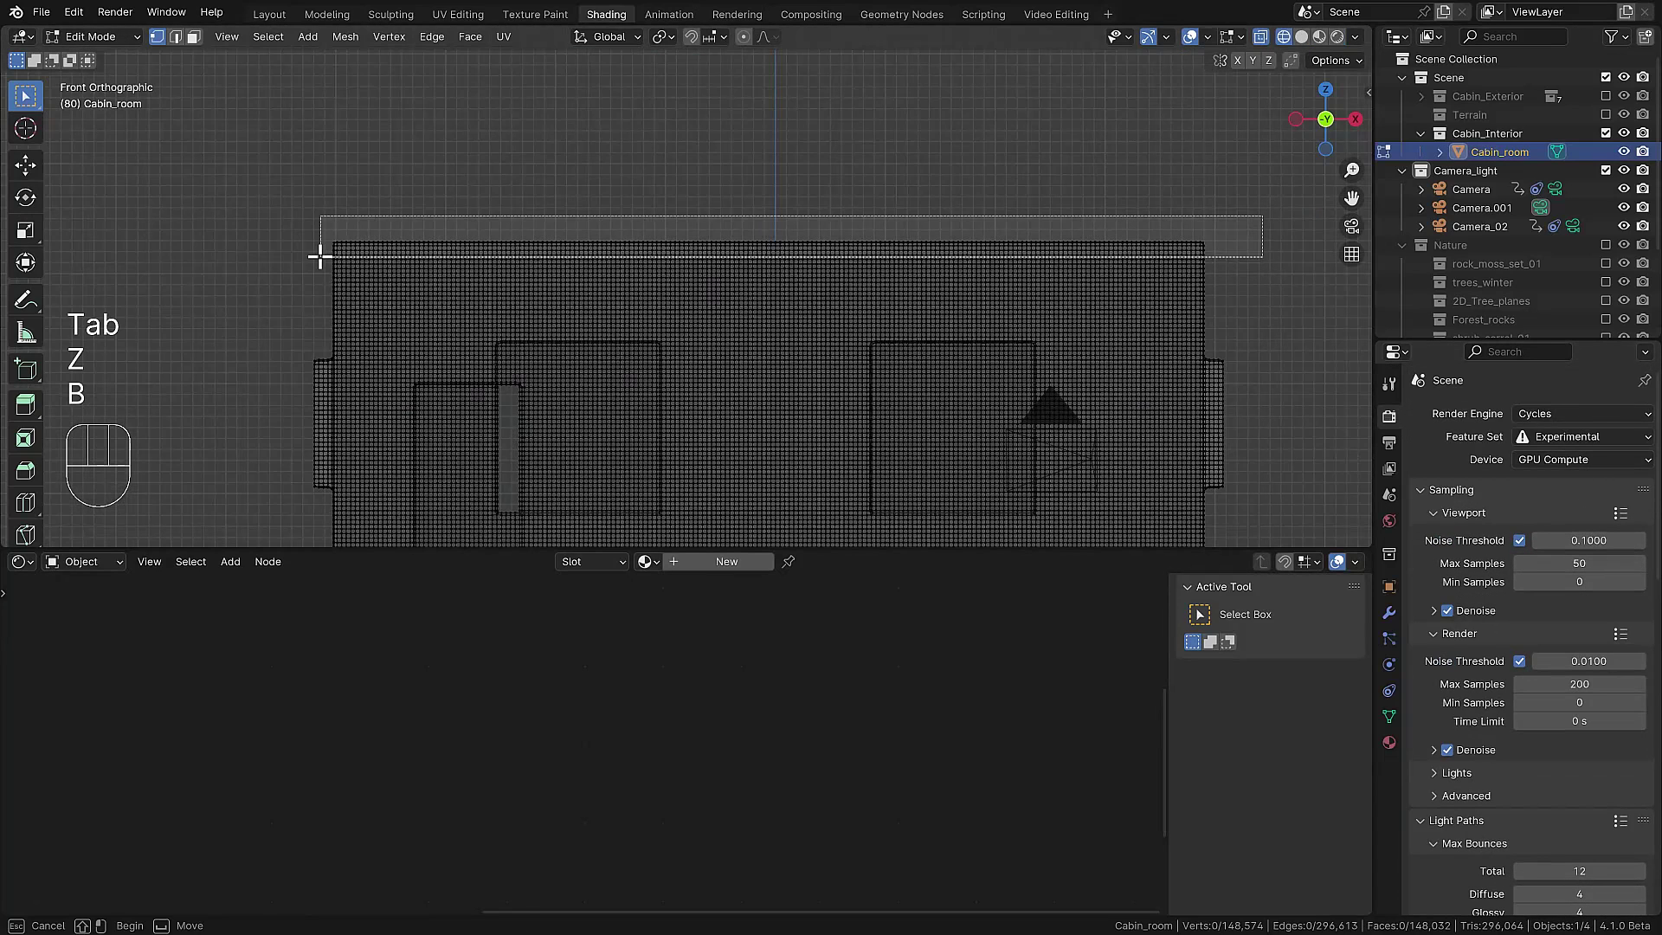
# - Select the top layer of Cabin_room's vertices and separate it into its own ceiling object
pyautogui.moveTo(320, 256); pyautogui.dragTo(279, 256)
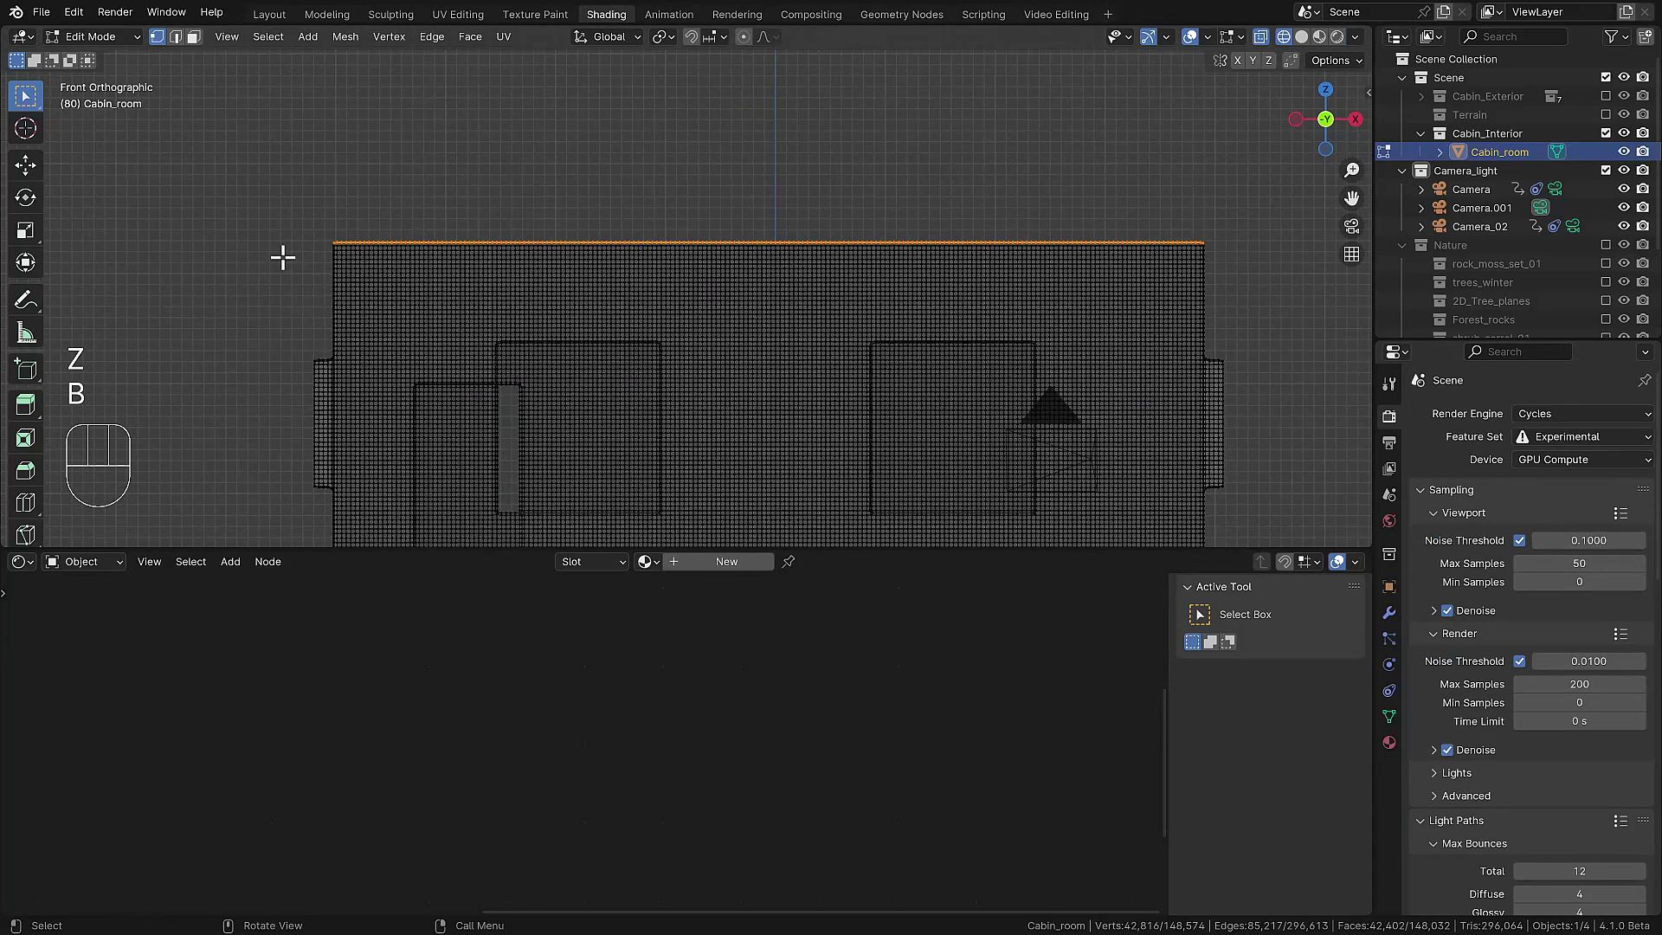
pyautogui.scroll(2, 1001, 256)
pyautogui.scroll(2, 824, 297)
pyautogui.keyDown('shift'); pyautogui.moveTo(1021, 259); pyautogui.dragTo(785, 352, button='middle'); pyautogui.keyUp('shift')
pyautogui.press('p')
pyautogui.click(783, 349)
# - Scale the separated ceiling up to about 1.04 so it overhangs the walls
pyautogui.press('s')
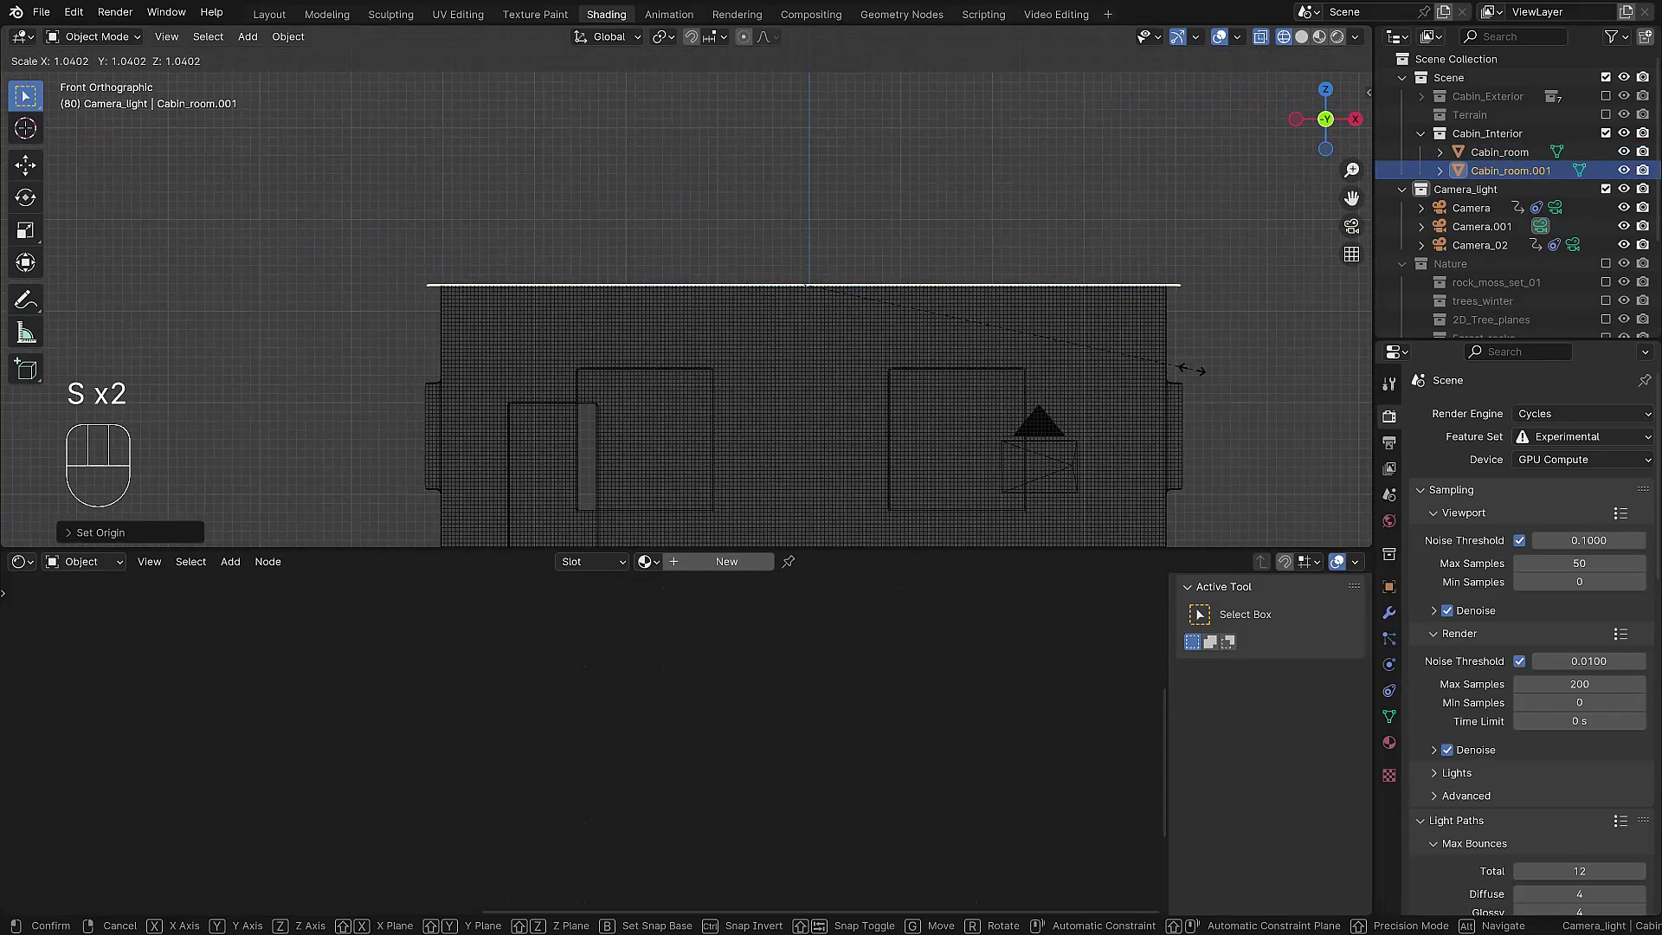
pyautogui.click(1190, 369)
pyautogui.moveTo(1191, 369)
pyautogui.mouseDown(button='middle')
pyautogui.moveTo(1059, 356)
pyautogui.moveTo(1127, 351)
pyautogui.moveTo(938, 289)
pyautogui.moveTo(739, 265)
pyautogui.moveTo(768, 278)
pyautogui.mouseUp(button='middle')
pyautogui.press('z')
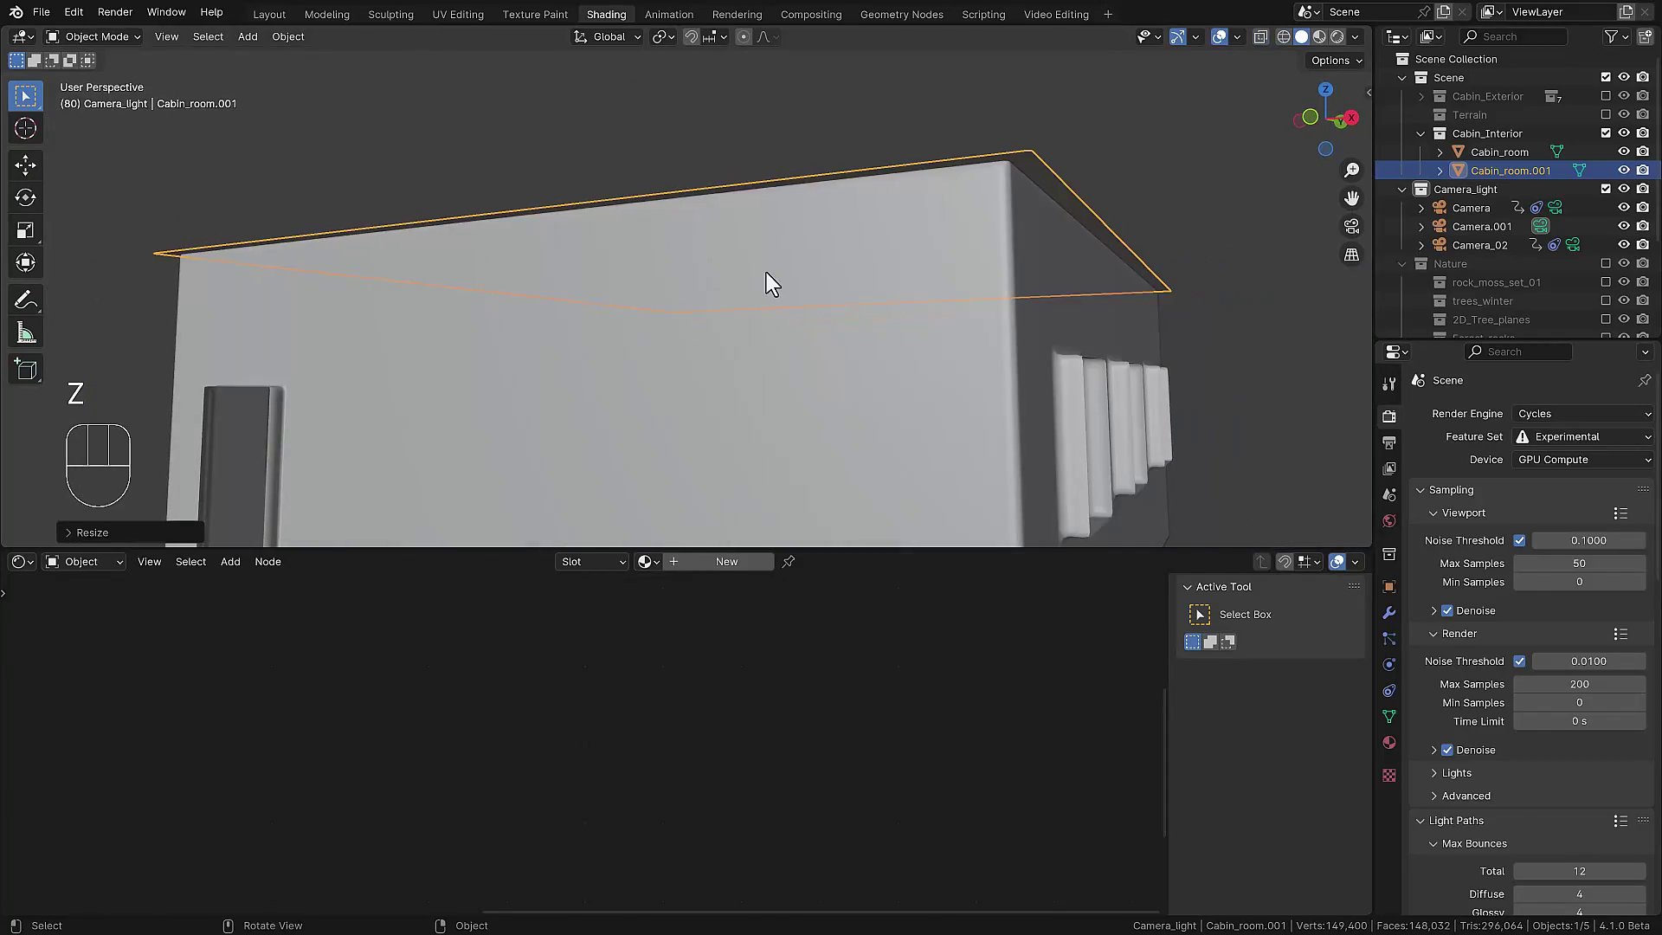
# - Select the floor vertices along Cabin_room's base and choose the Old_Floor material slot for them
pyautogui.press('KP_1')
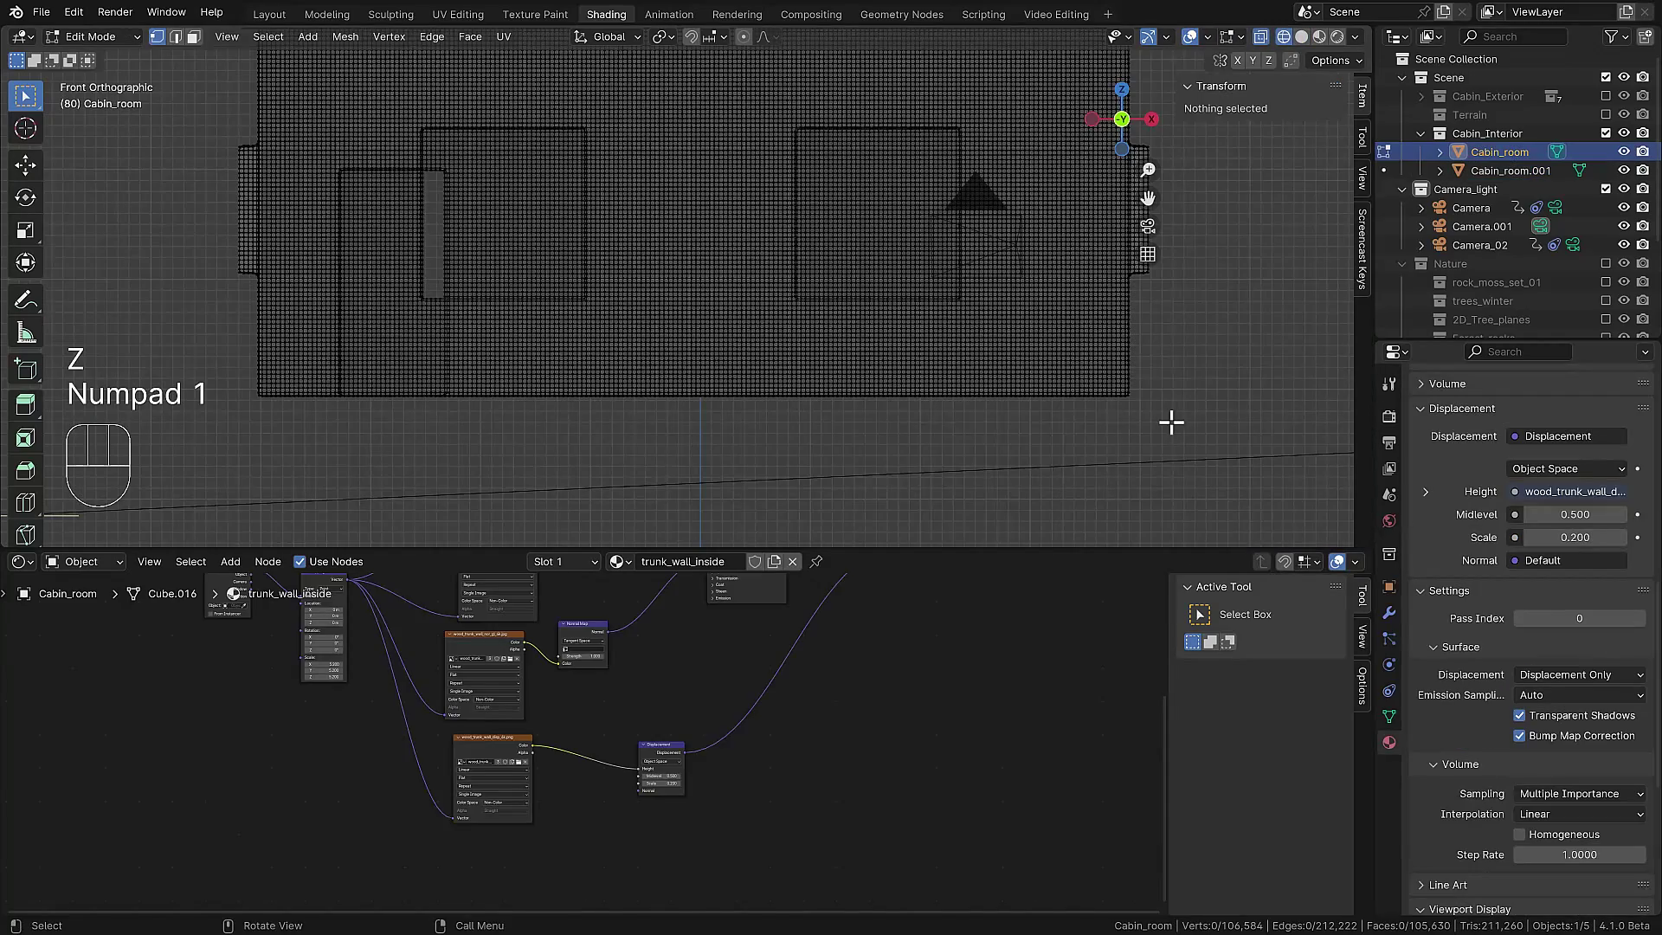
pyautogui.press('b')
pyautogui.moveTo(1182, 430); pyautogui.dragTo(190, 394)
pyautogui.scroll(10, 1477, 614)
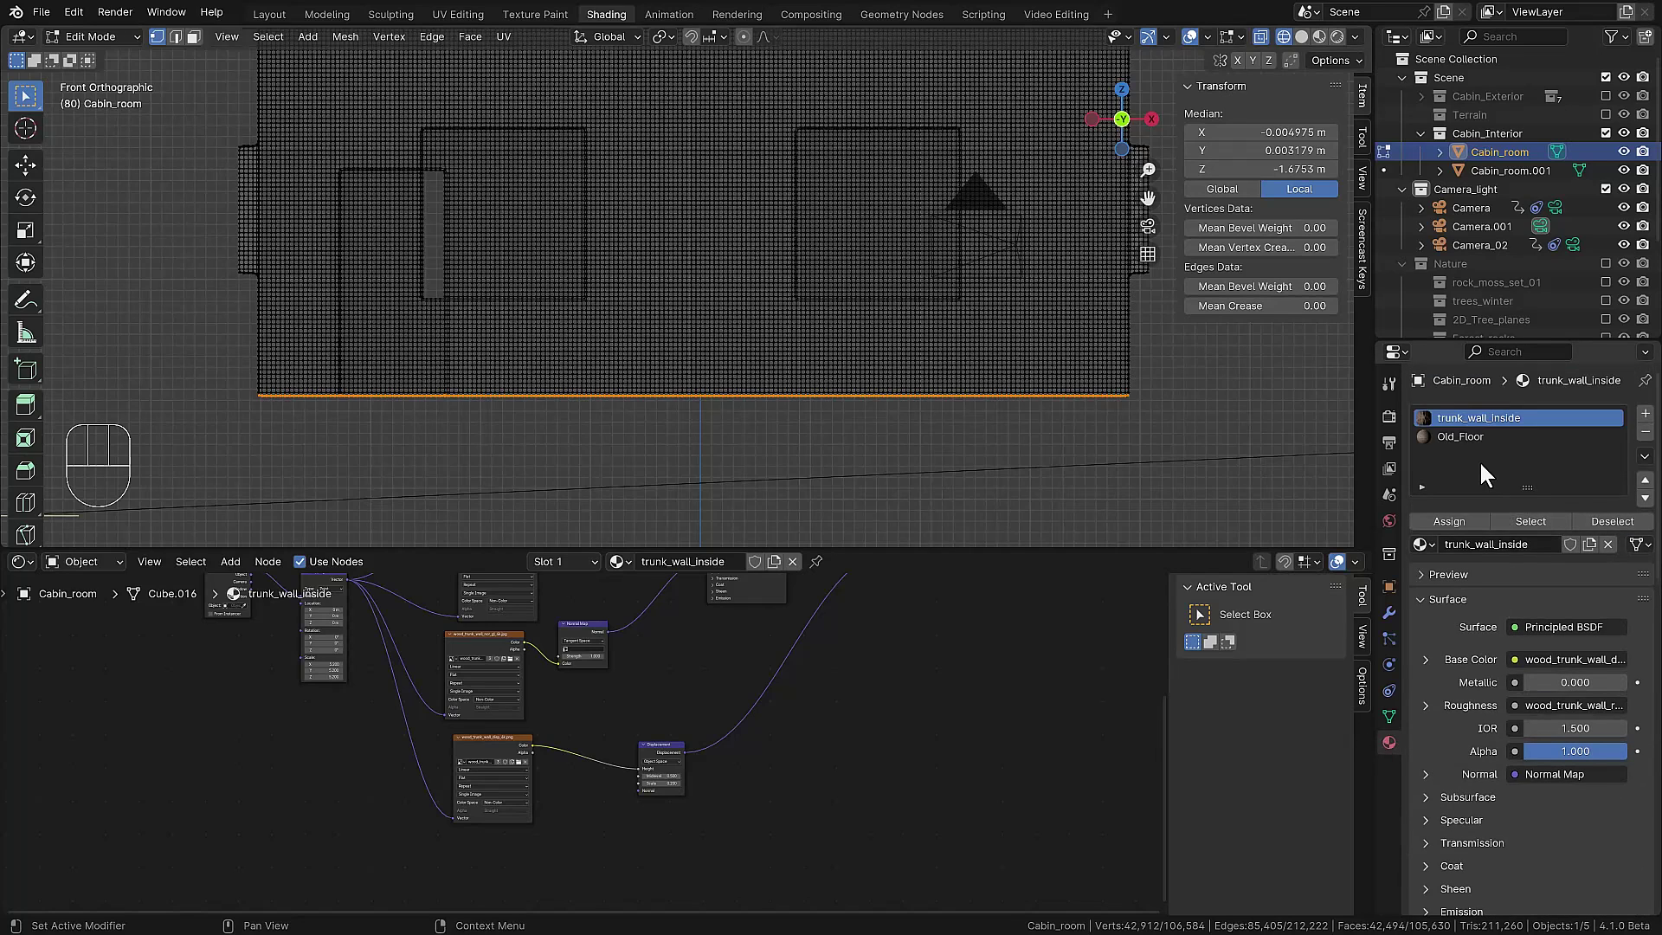
pyautogui.click(1479, 436)
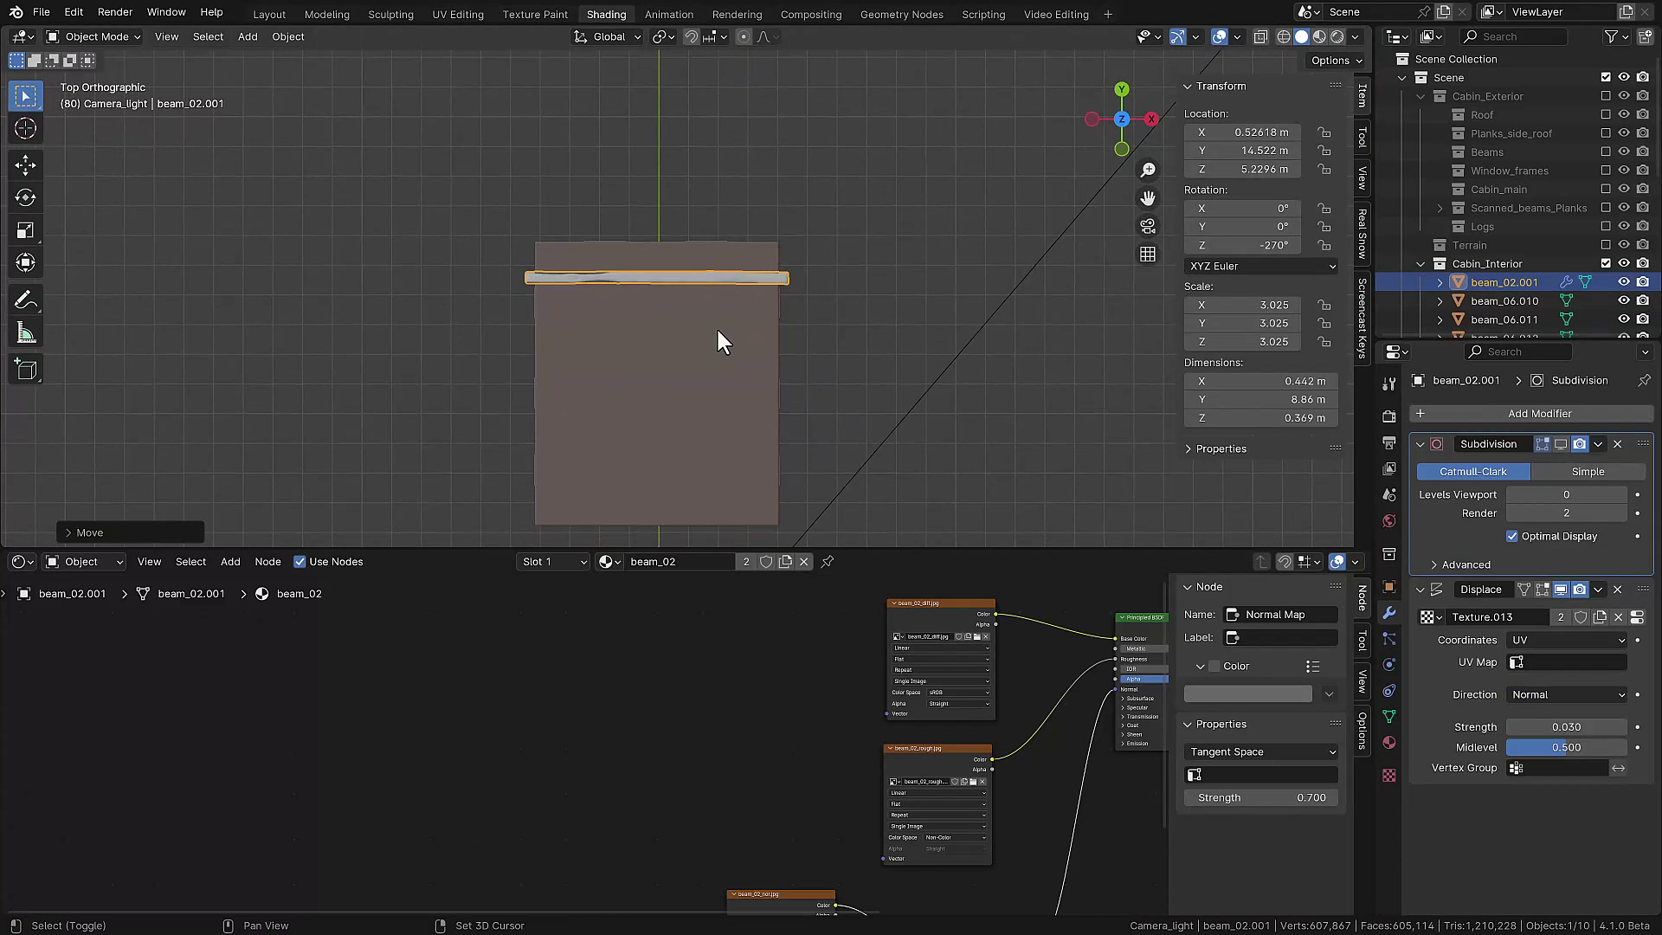
# - Duplicate the ceiling beam and place the copy as a second beam at about Y 12.6 m
pyautogui.hotkey('shift', 'd')
pyautogui.click(698, 453)
pyautogui.scroll(-2, 750, 408)
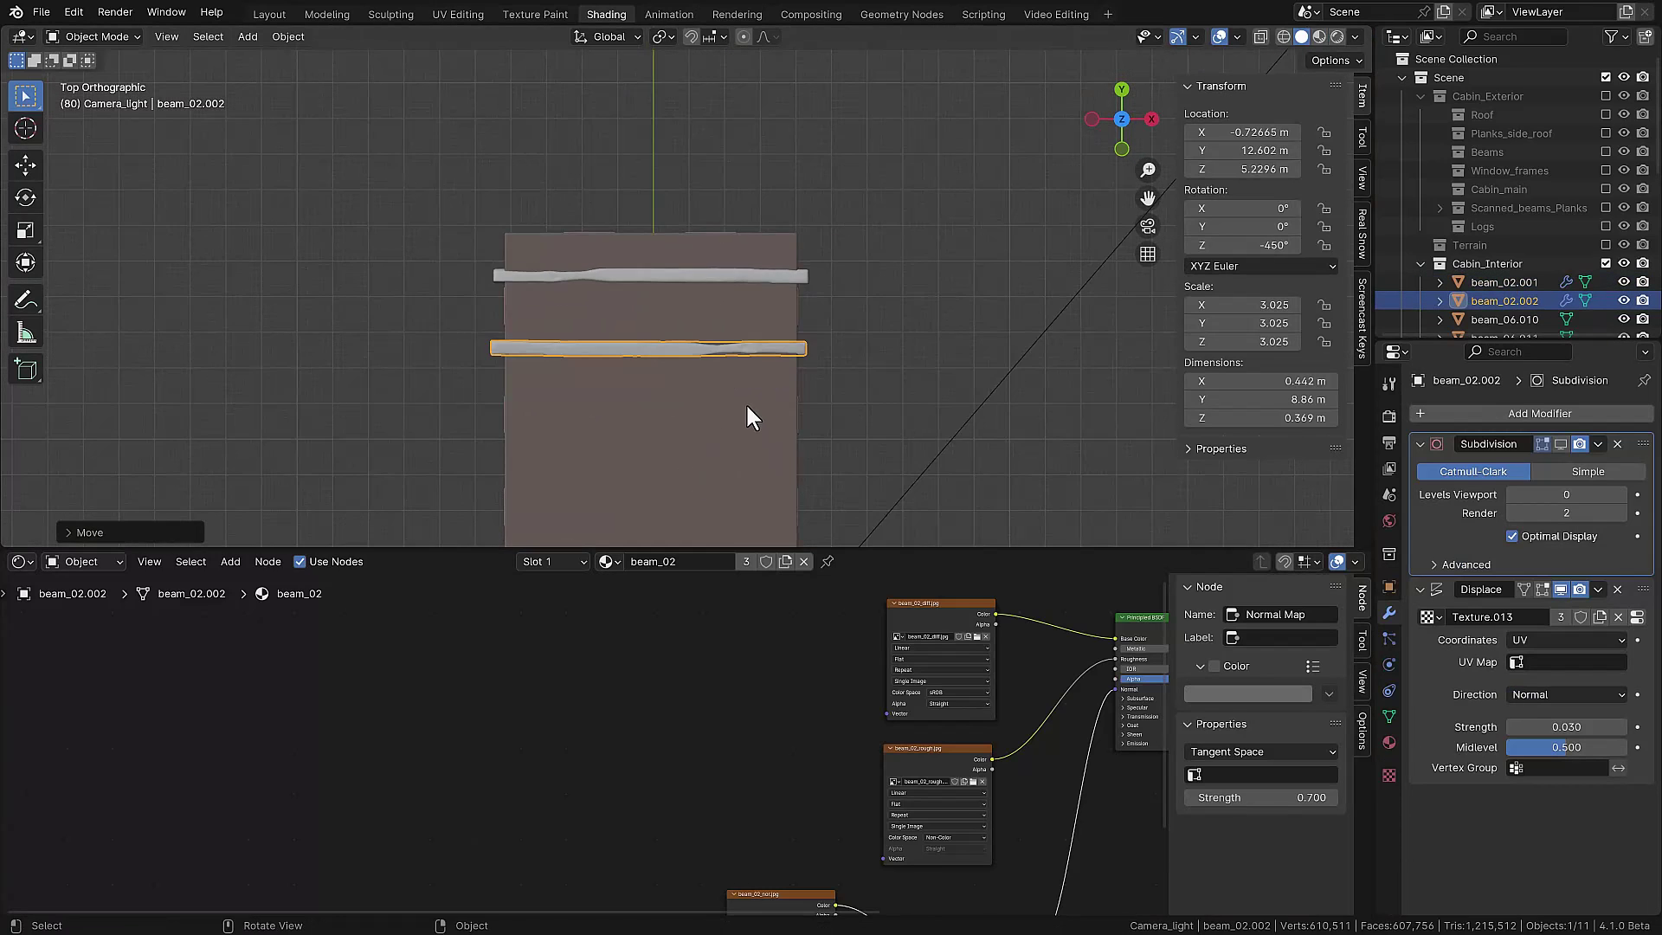
# - Duplicate the second beam, flip the copy 180° upside down and place it farther along the ceiling as a third beam
pyautogui.press('KP_1')
pyautogui.hotkey('shift', 'd')
pyautogui.press('r')
pyautogui.click(424, 247)
pyautogui.hotkey('ctrl', 'z')
pyautogui.press('KP_7')
pyautogui.scroll(2, 401, 271)
pyautogui.hotkey('shift', 'd')
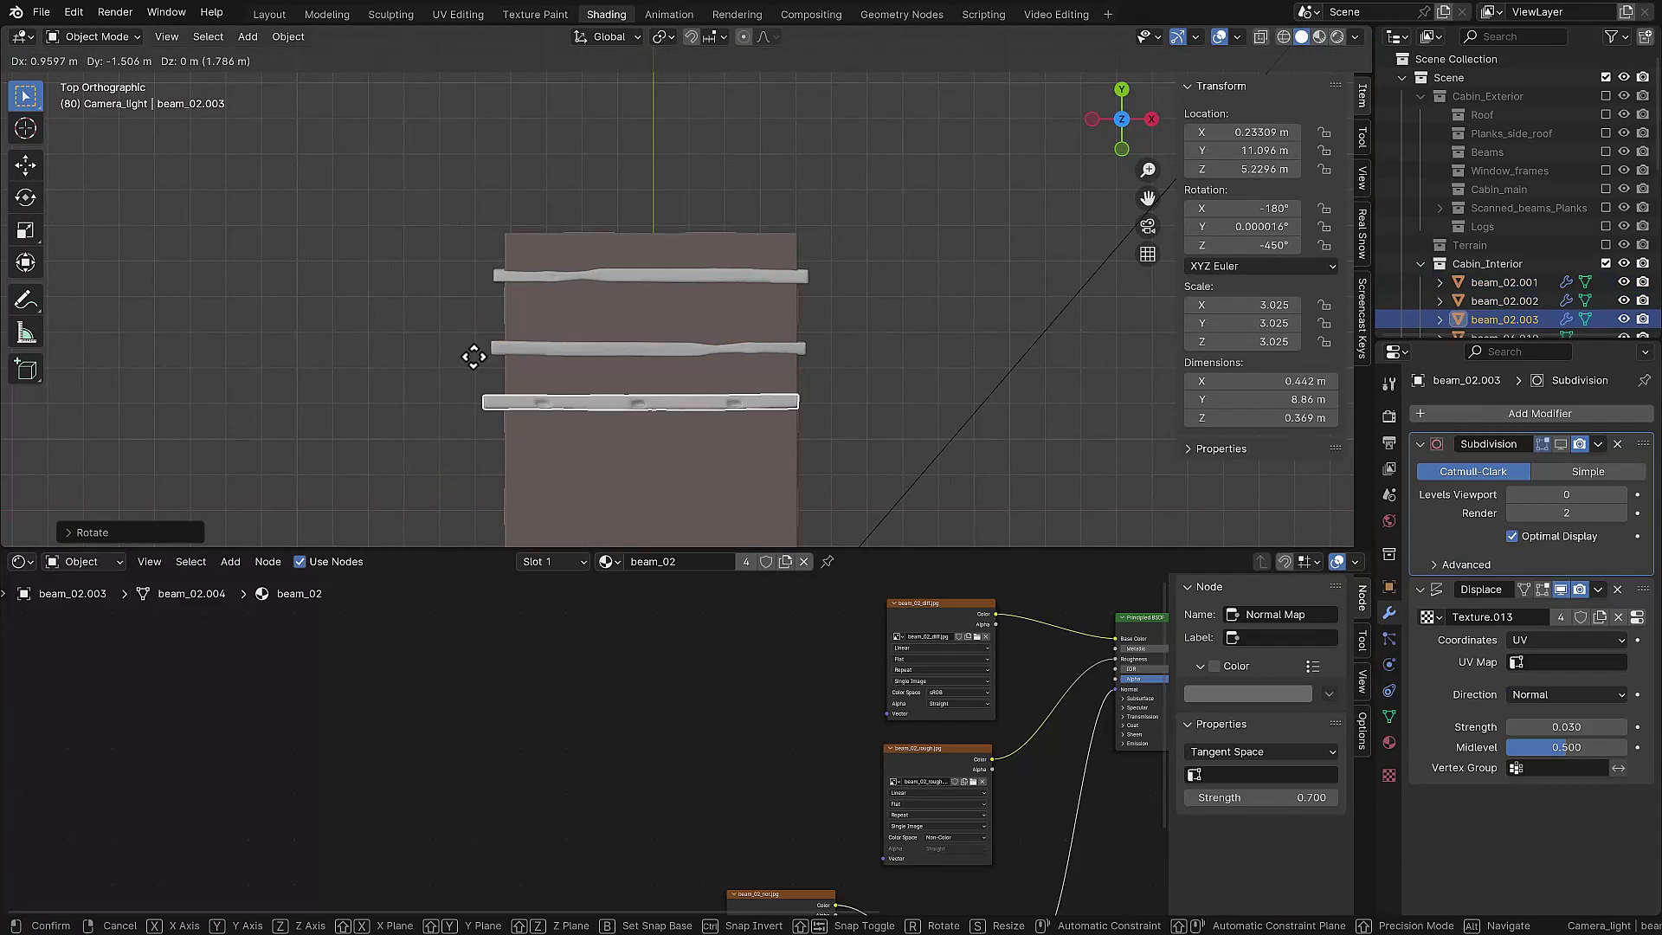
pyautogui.click(320, 360)
# - Rotate the newly placed beam 180° about the Z axis and preview the beams through the camera
pyautogui.press('r')
pyautogui.press('z')
pyautogui.press('1')
pyautogui.press('8')
pyautogui.press('0')
pyautogui.press('Return')
pyautogui.press('KP_0')
pyautogui.press('z')
pyautogui.click(751, 438)
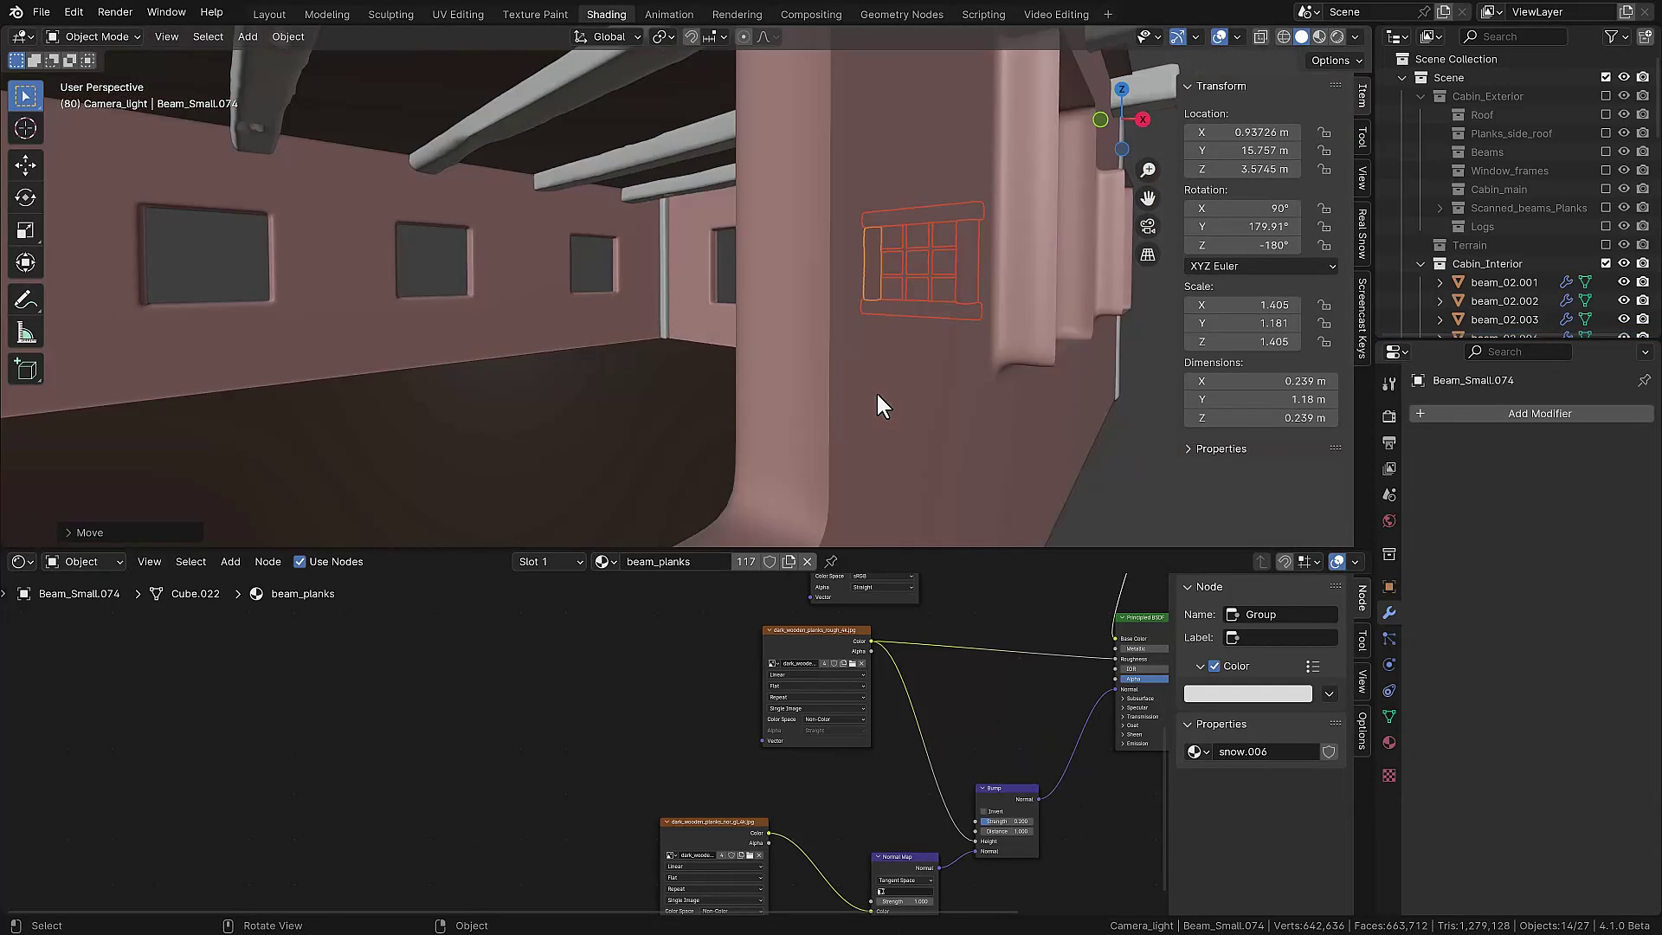
# - Move the selected window frame assembly along the Y axis to fit it into the back wall's opening
pyautogui.press('KP_0')
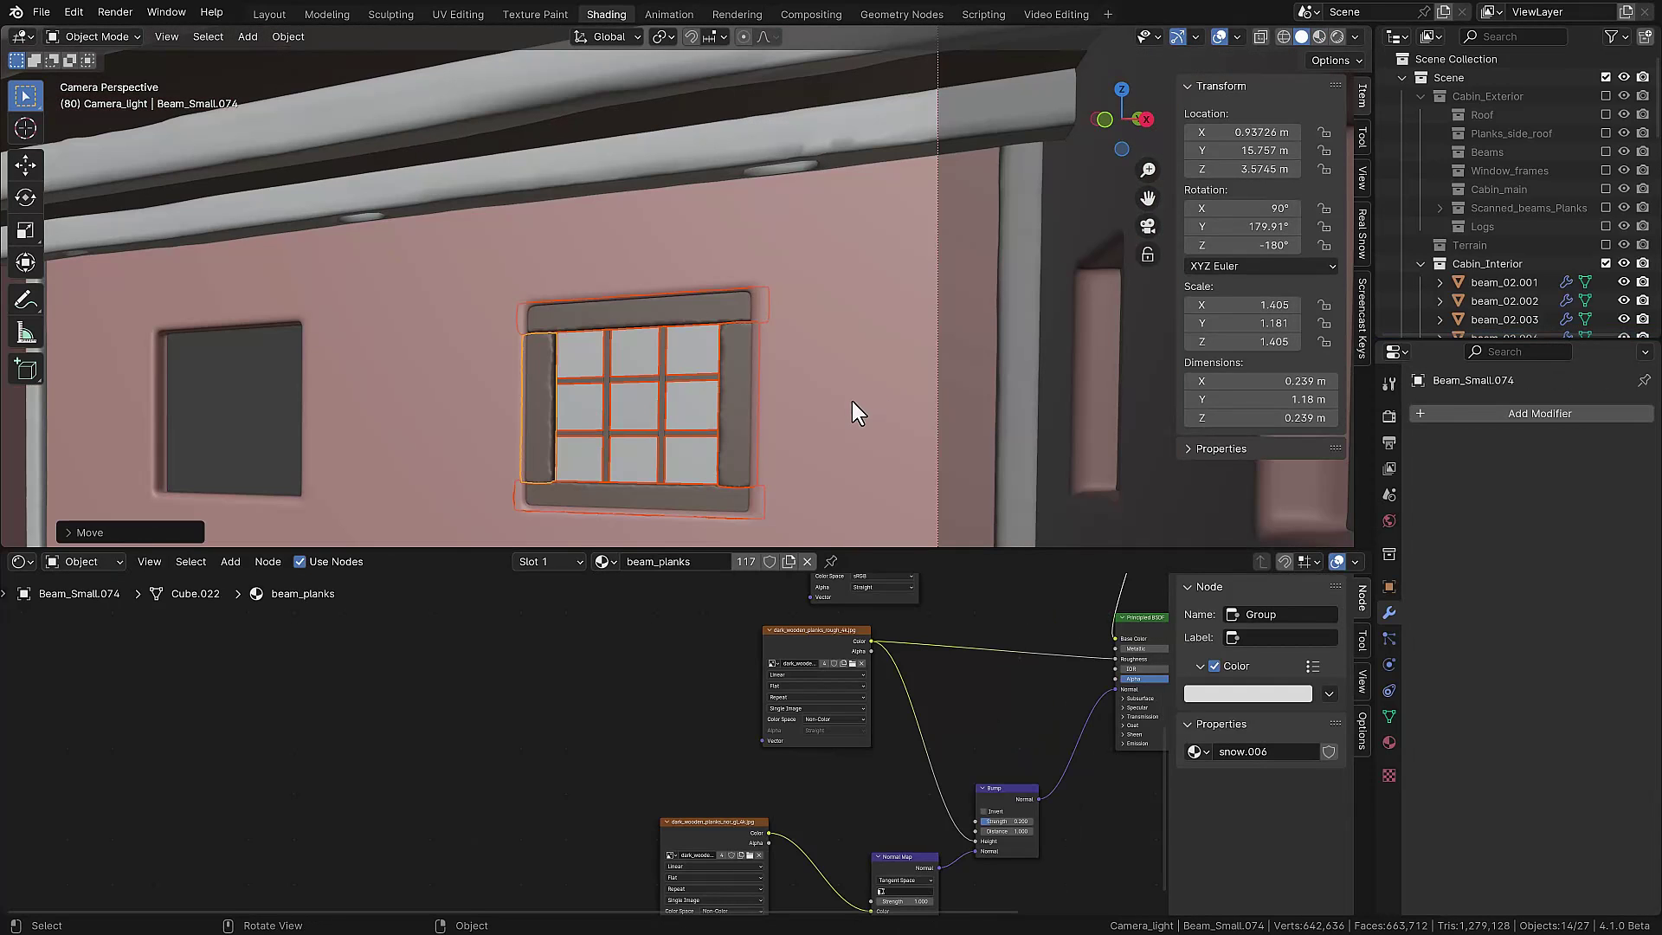
pyautogui.press('s')
pyautogui.press('Escape')
pyautogui.press('g')
pyautogui.press('y')
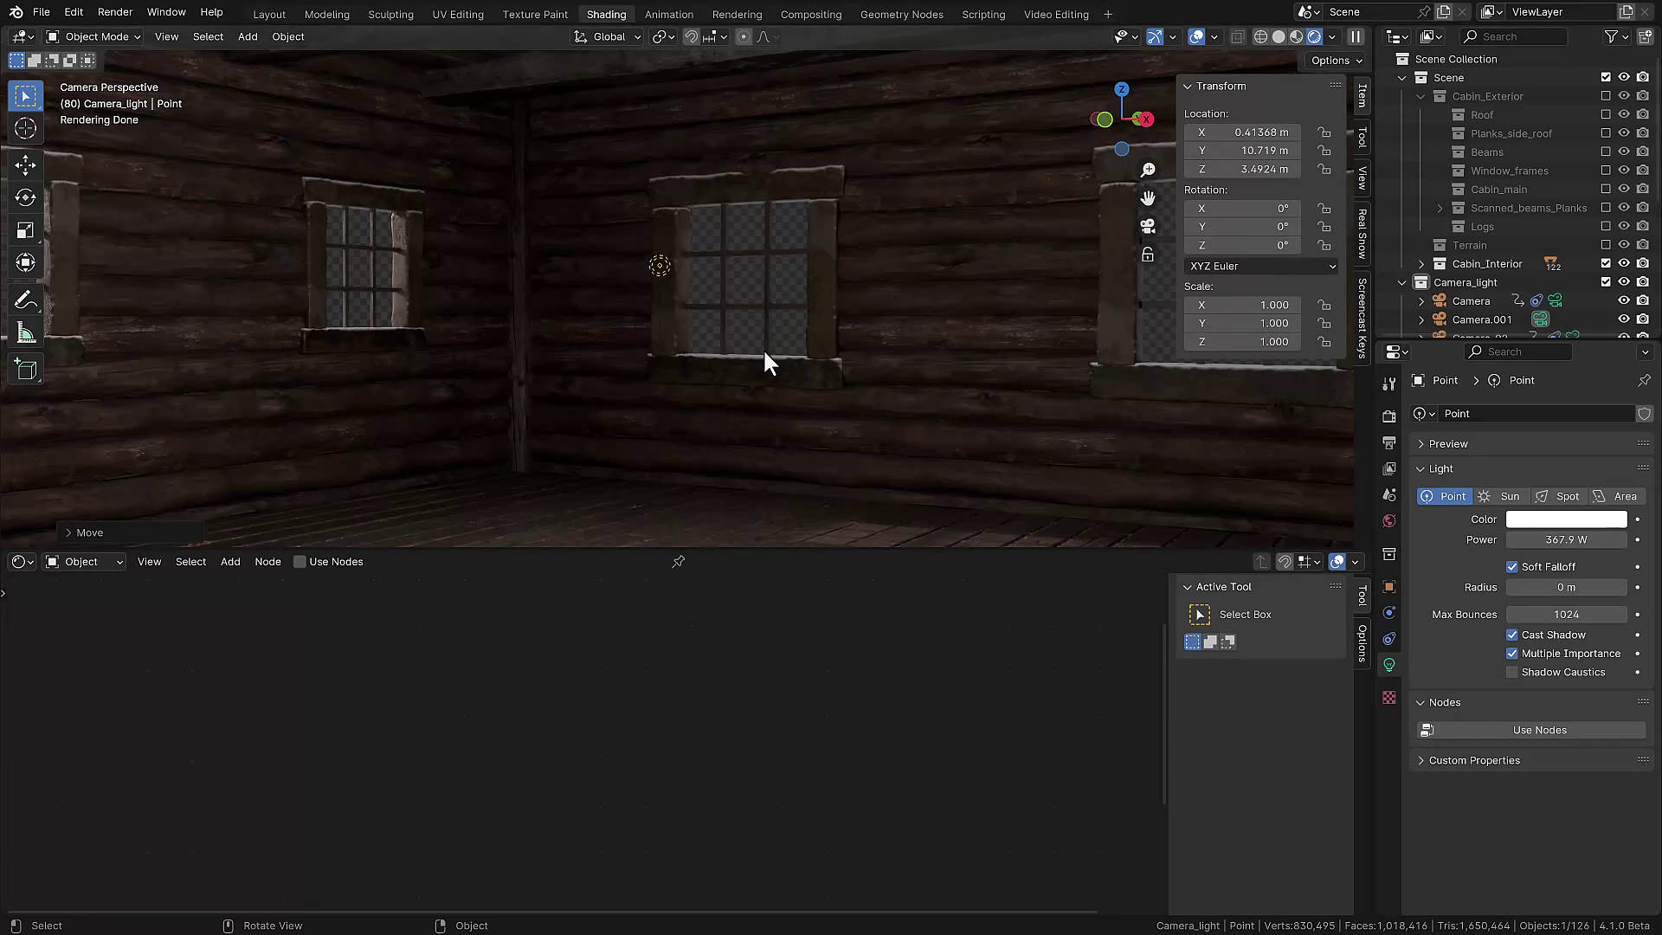
pyautogui.scroll(-1, 765, 355)
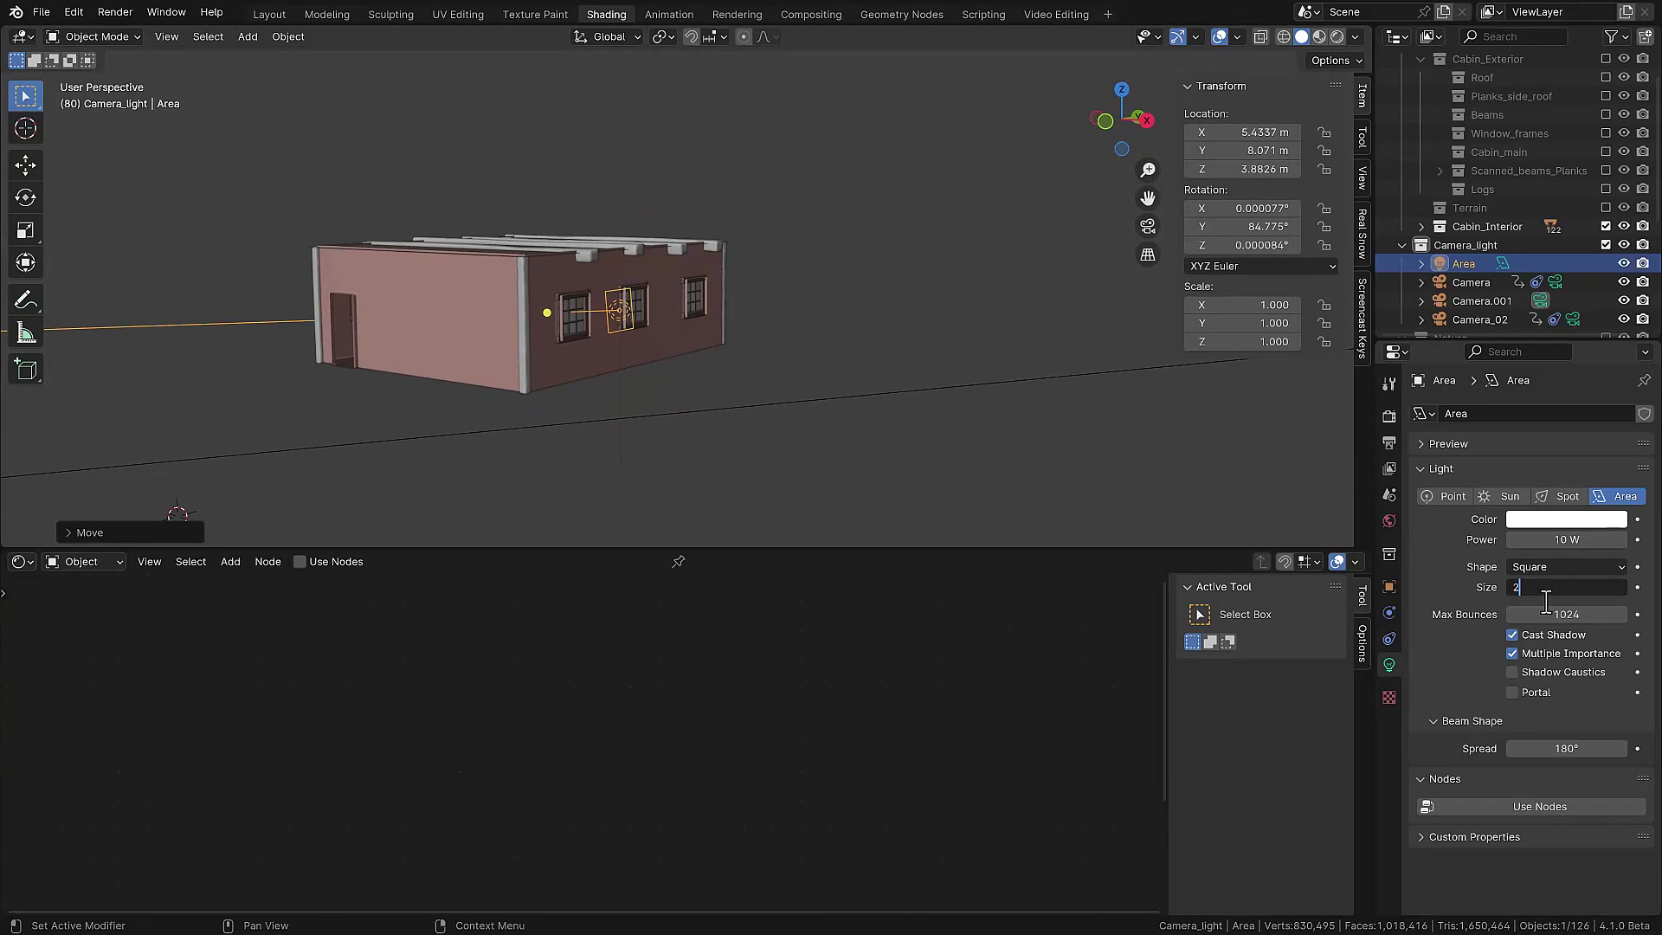
# - Set the area light's size to 2 m, scale it to about 4.33 along Y and place it outside the window wall
pyautogui.press('KP_7')
pyautogui.press('s')
pyautogui.press('y')
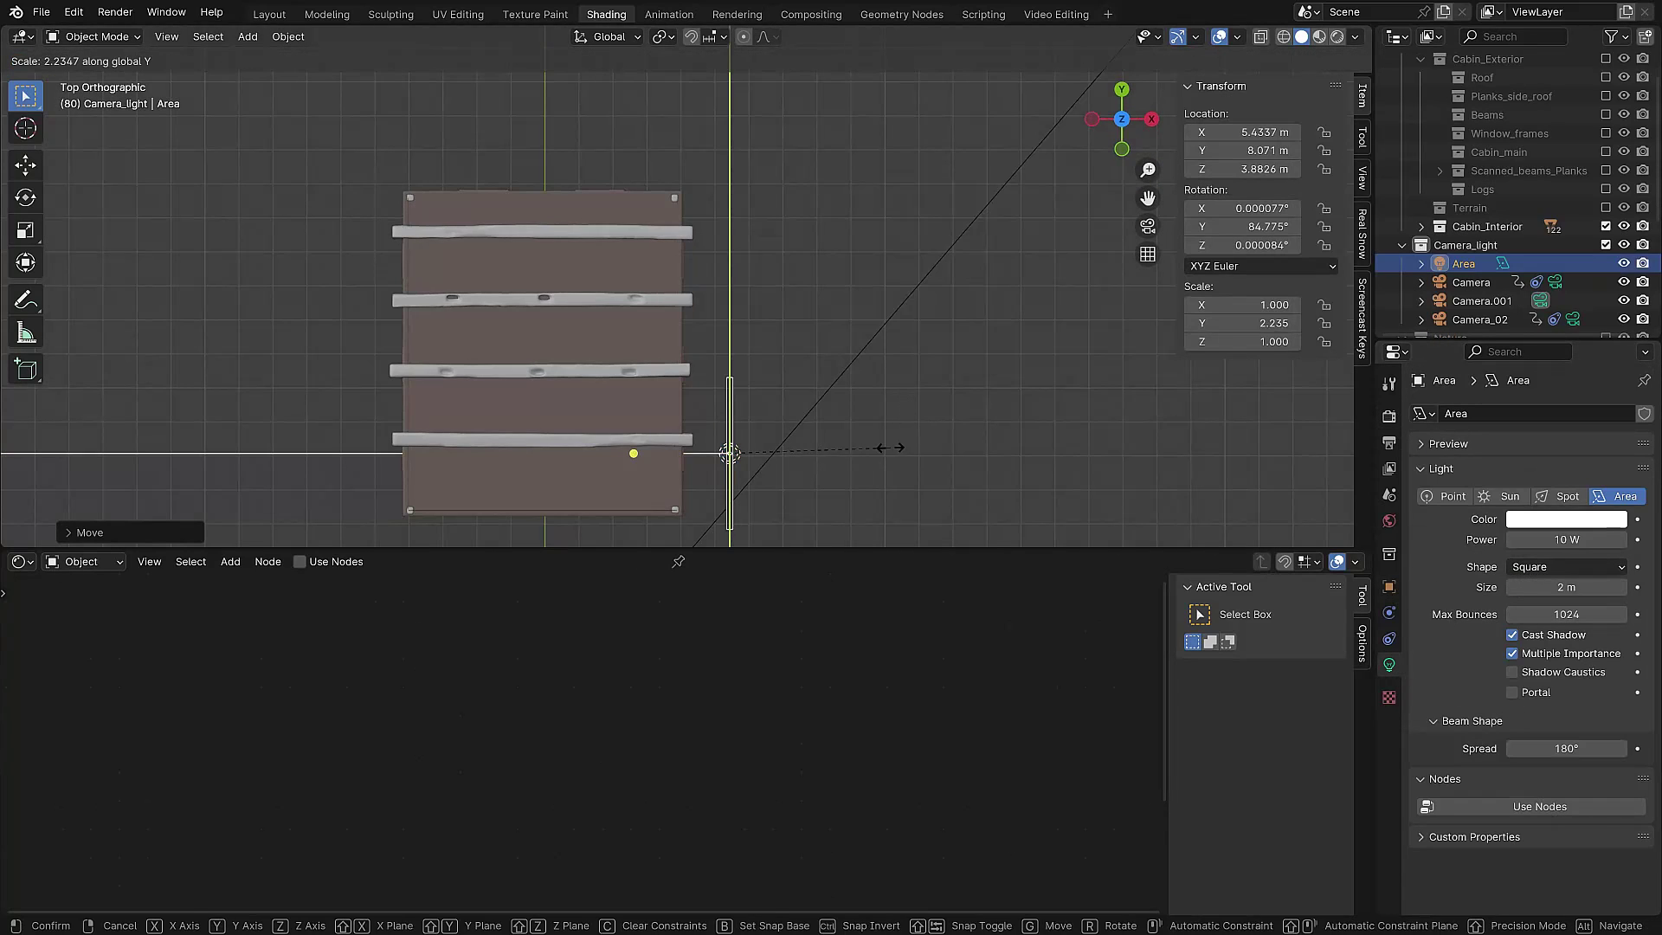
pyautogui.click(950, 452)
pyautogui.press('KP_1')
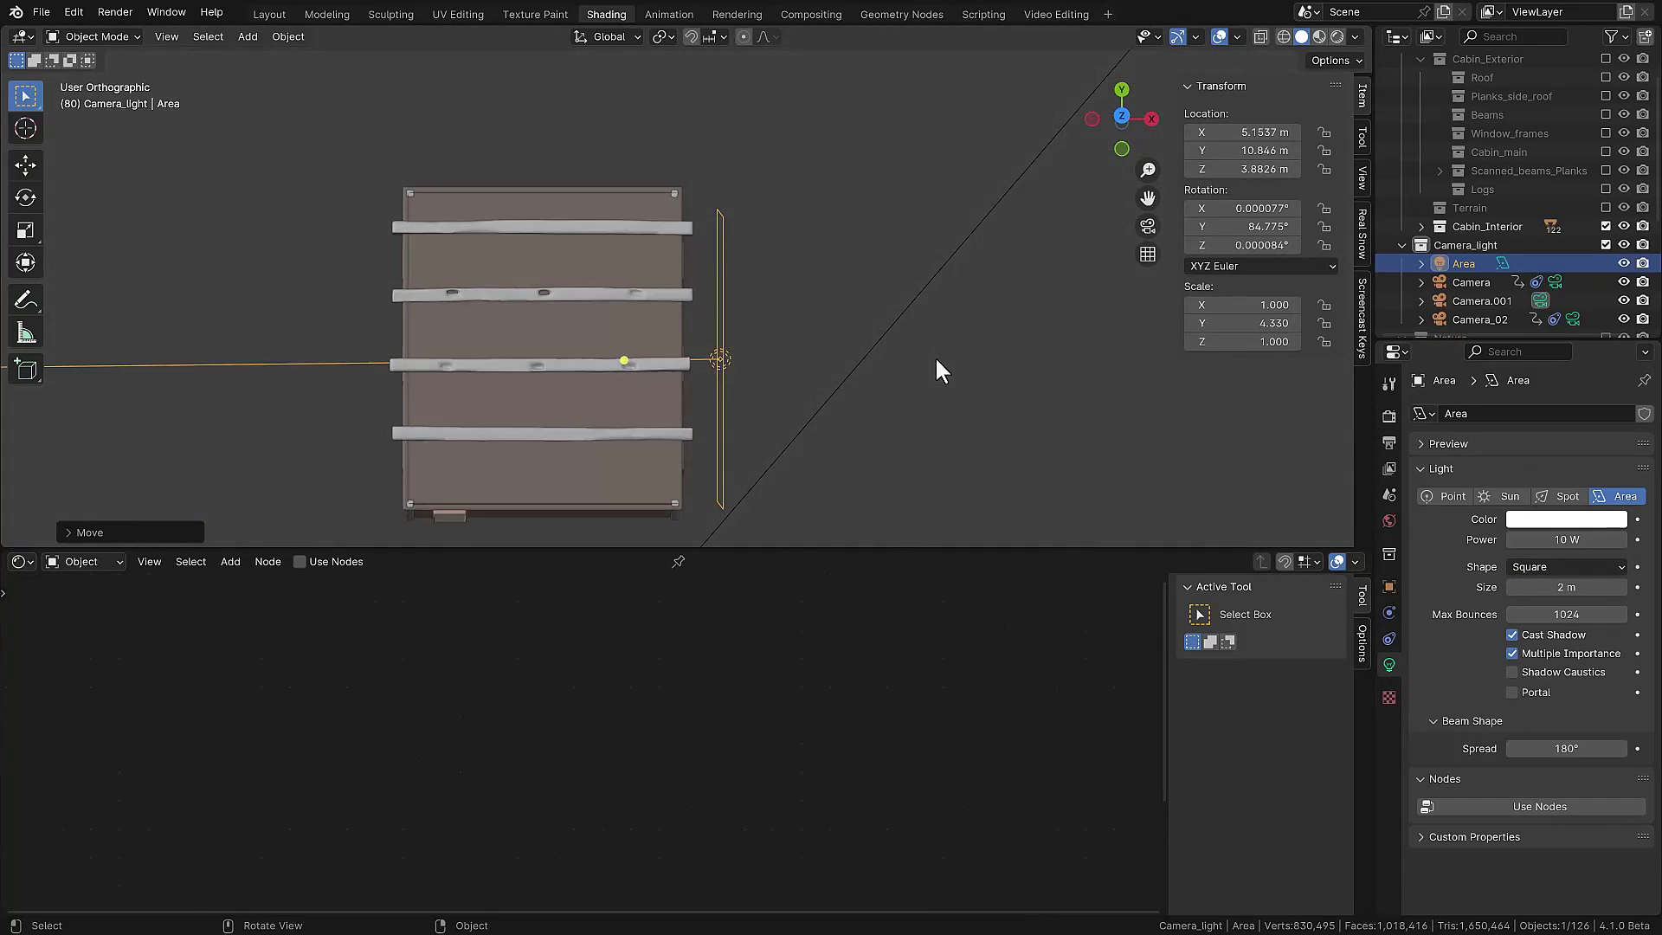
pyautogui.press('g')
pyautogui.click(939, 358)
# - Duplicate the area light beyond the back wall and rotate the copy 90° about the Z axis
pyautogui.press('KP_7')
pyautogui.hotkey('shift', 'd')
pyautogui.press('r')
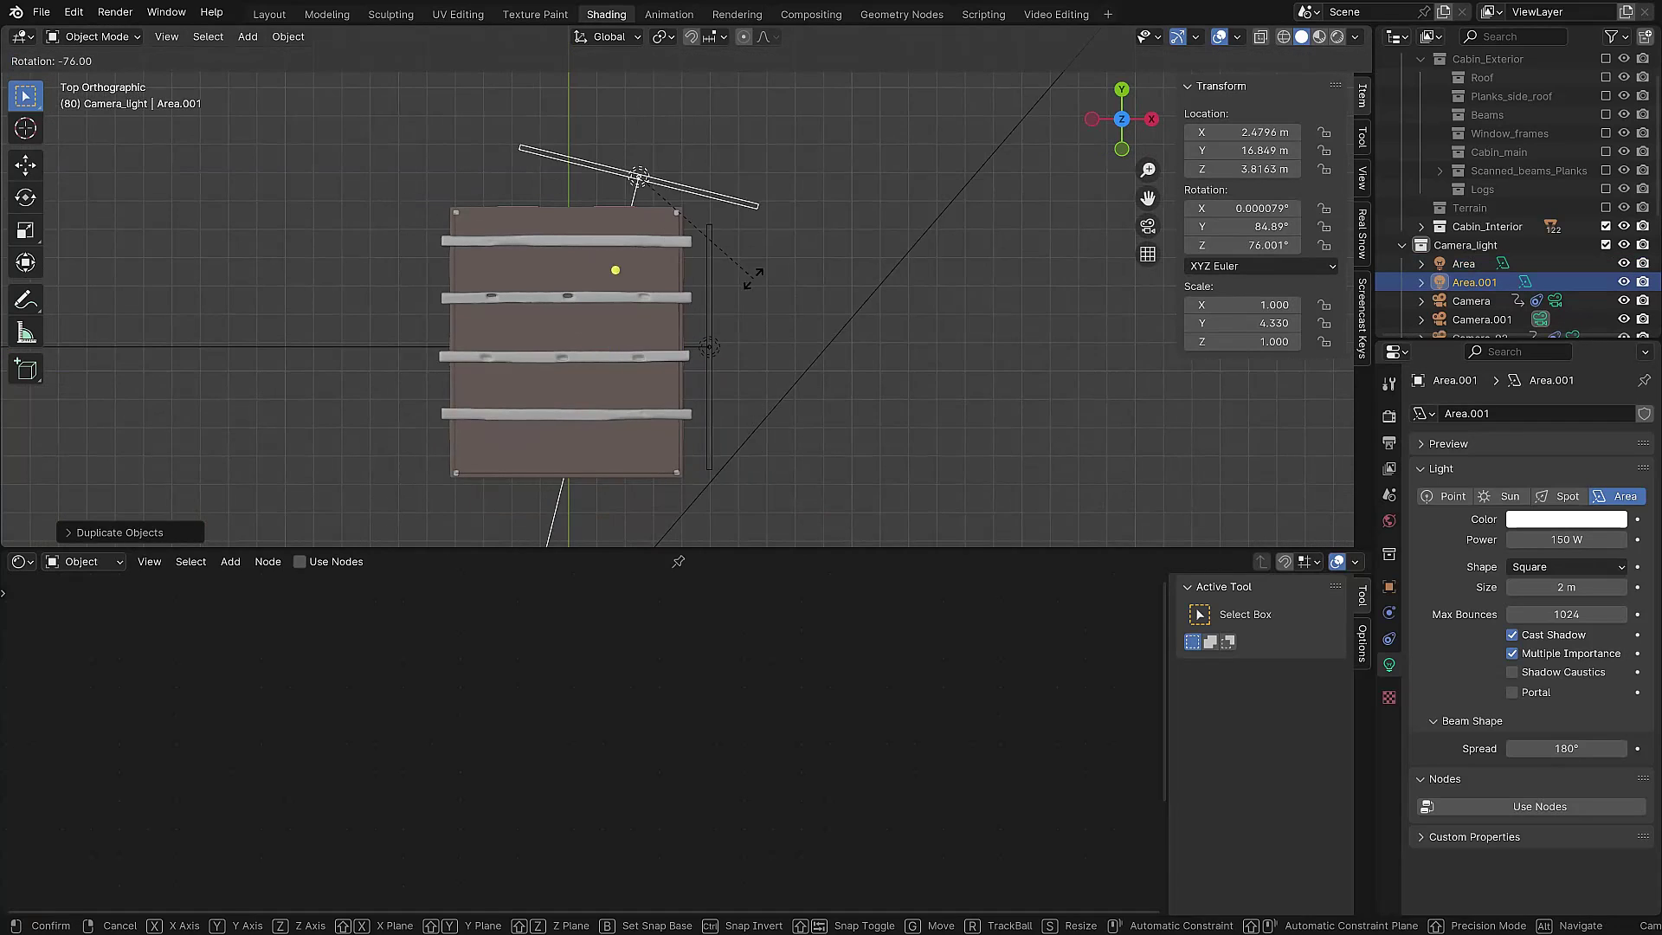
pyautogui.press('z')
pyautogui.press('9')
pyautogui.press('0')
pyautogui.press('Return')
# - Align the rotated area light behind the back wall and shorten it to suit the wall's width
pyautogui.press('g')
pyautogui.click(753, 383)
pyautogui.press('s')
pyautogui.press('y')
pyautogui.click(727, 372)
pyautogui.moveTo(658, 260); pyautogui.dragTo(361, 118, button='middle')
# - Duplicate the first side-wall area light in place and rotate the copy 180°
pyautogui.press('KP_7')
pyautogui.click(781, 356)
pyautogui.hotkey('shift', 'd')
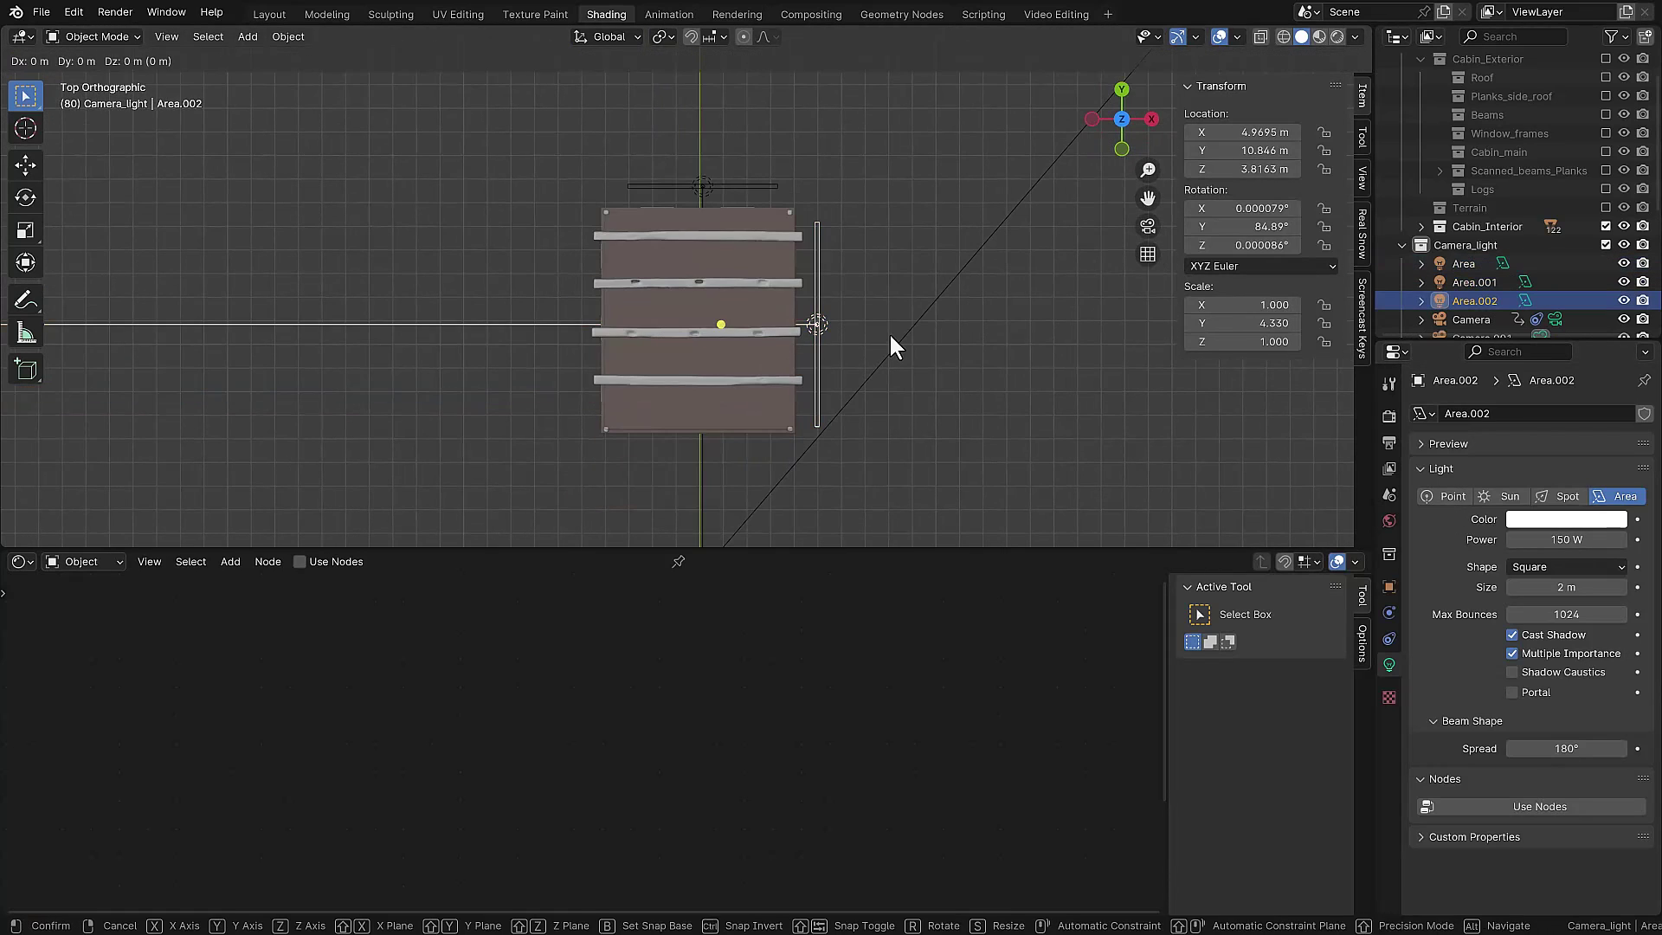
pyautogui.rightClick(895, 345)
pyautogui.press('r')
pyautogui.press('1')
pyautogui.press('8')
pyautogui.press('0')
pyautogui.press('Return')
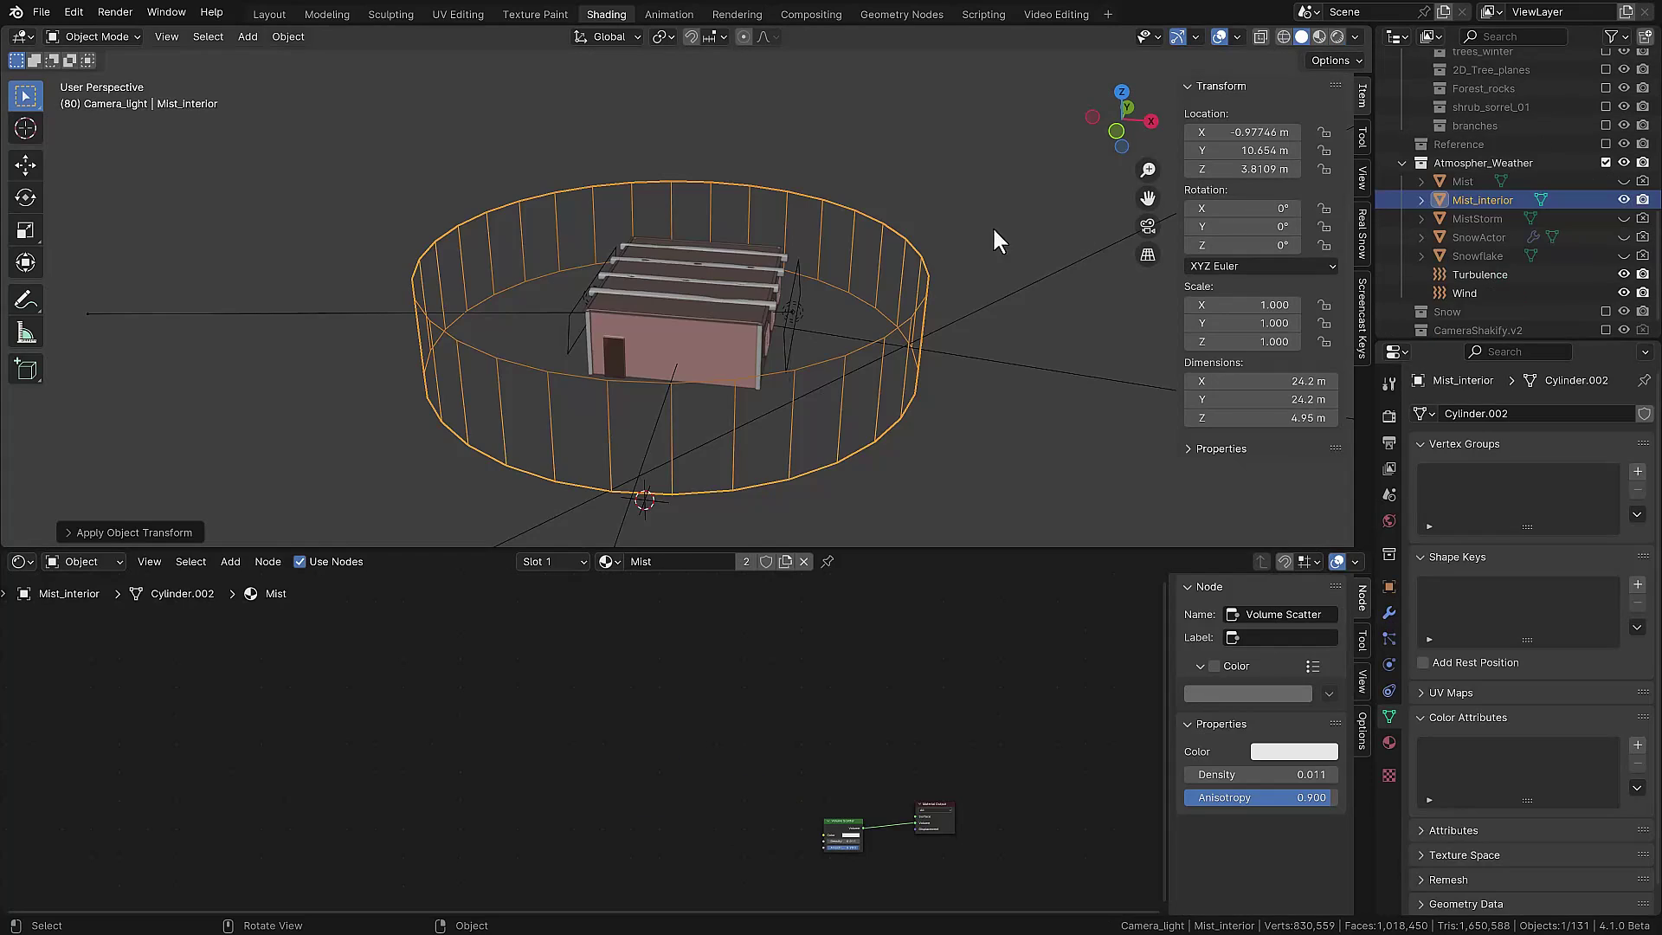
# - Preview the interior through the camera in rendered shading and adjust the Volume Scatter density of the Mist_interior material
pyautogui.press('KP_7')
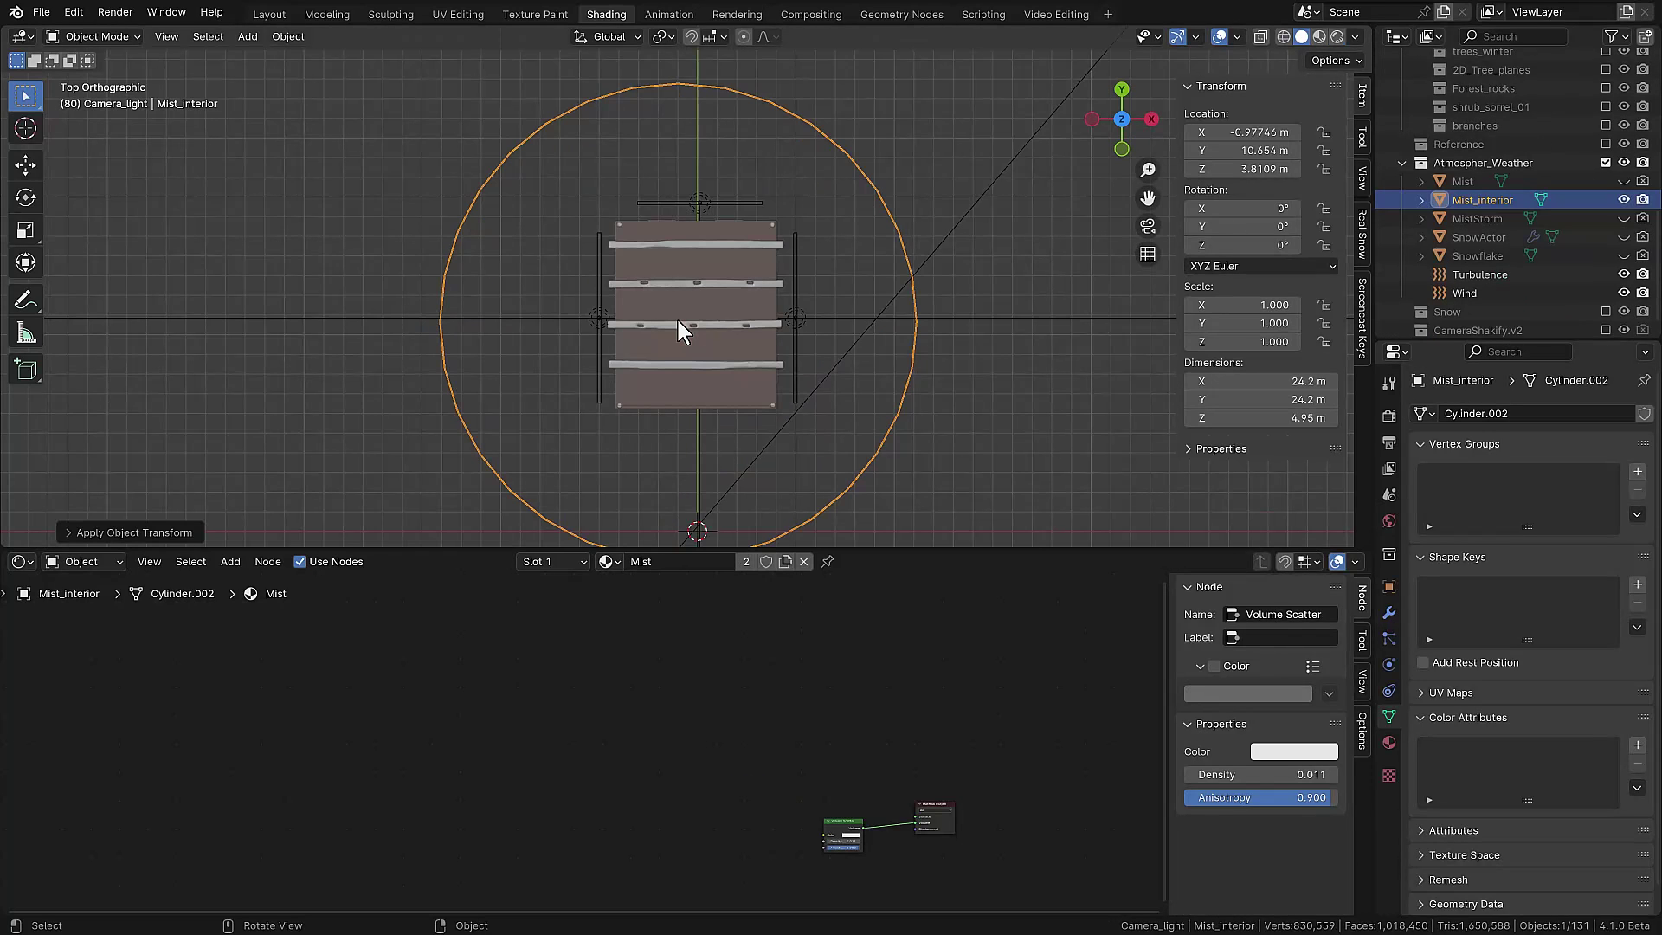
pyautogui.press('KP_0')
pyautogui.press('z')
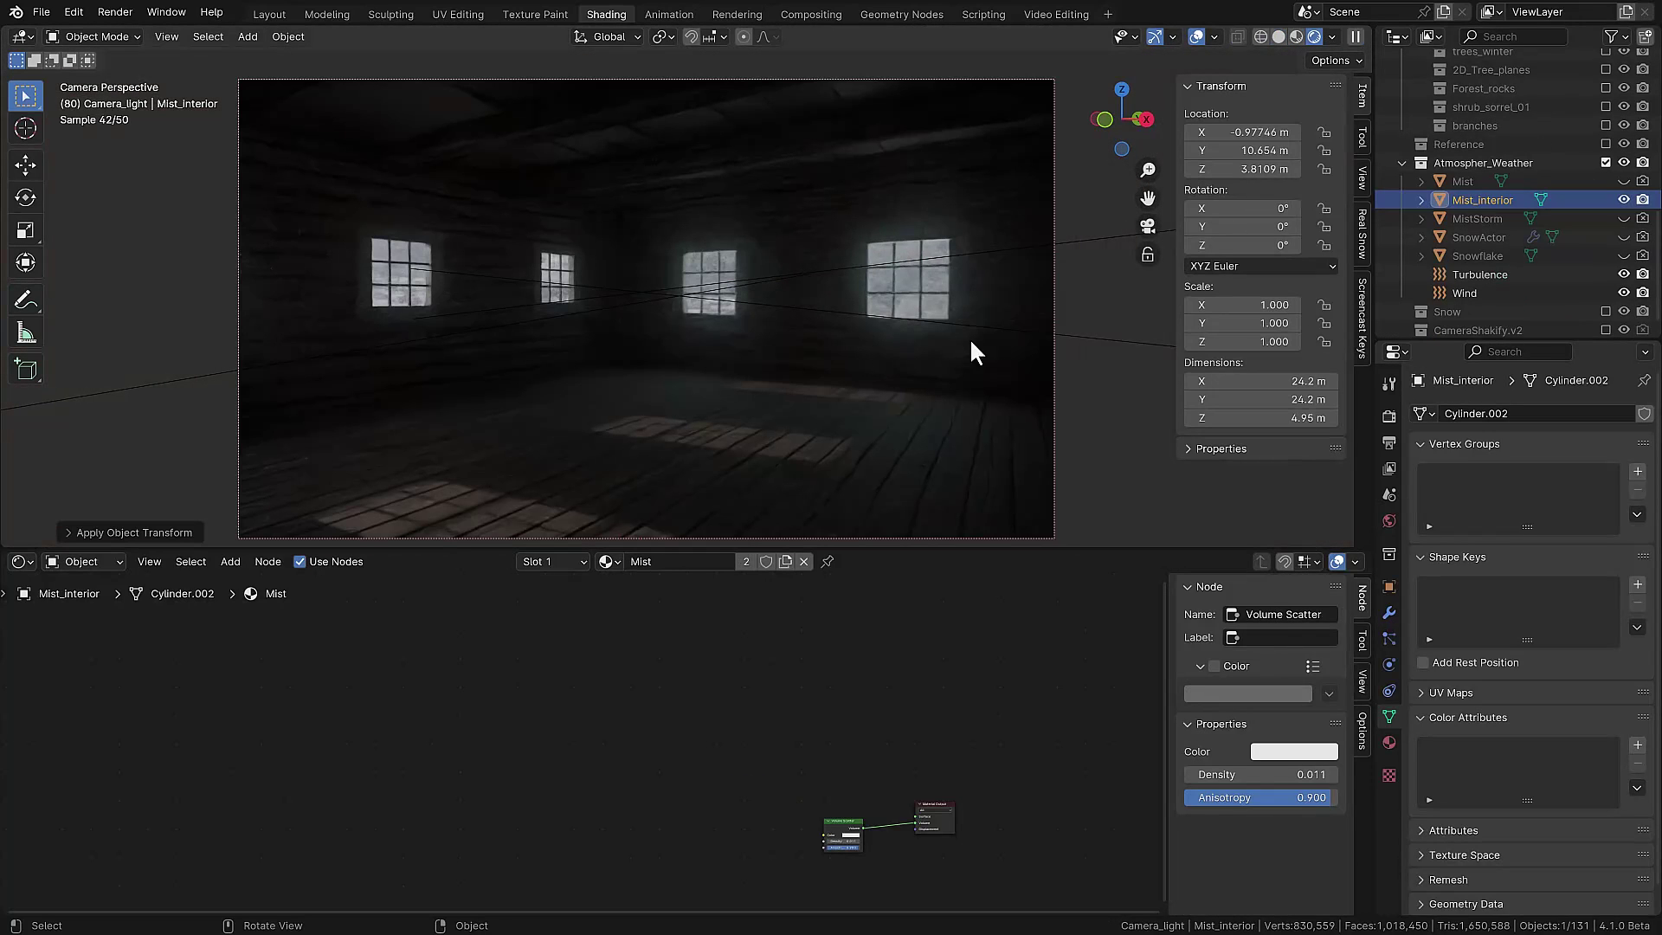
pyautogui.scroll(4, 847, 762)
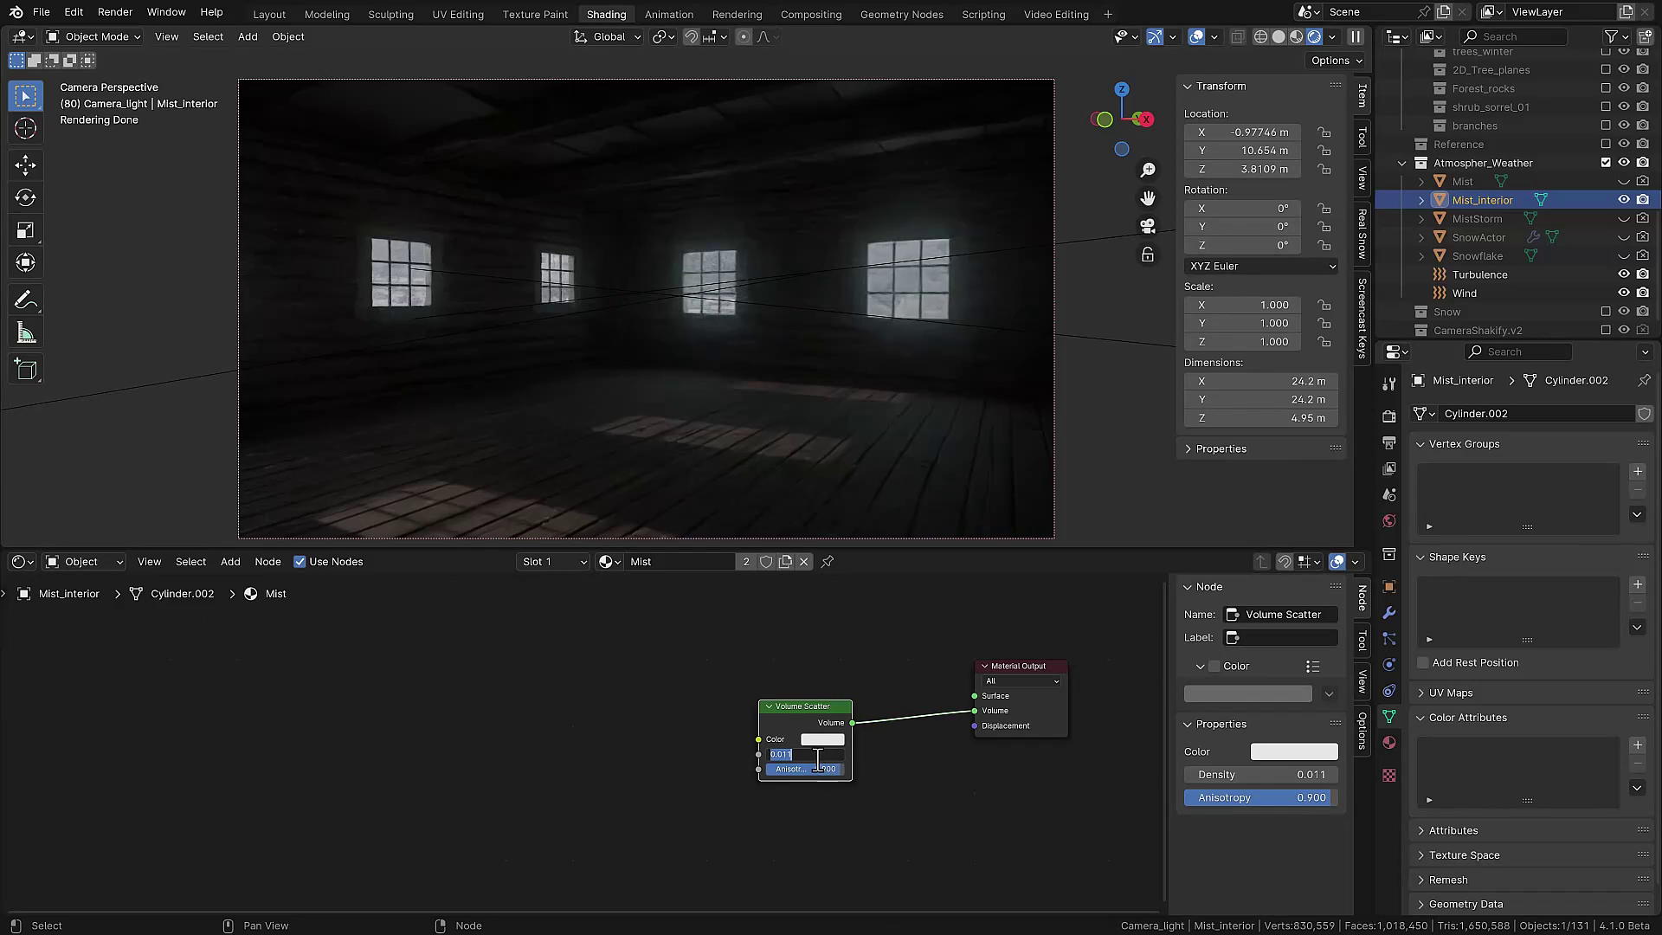
pyautogui.press('Return')
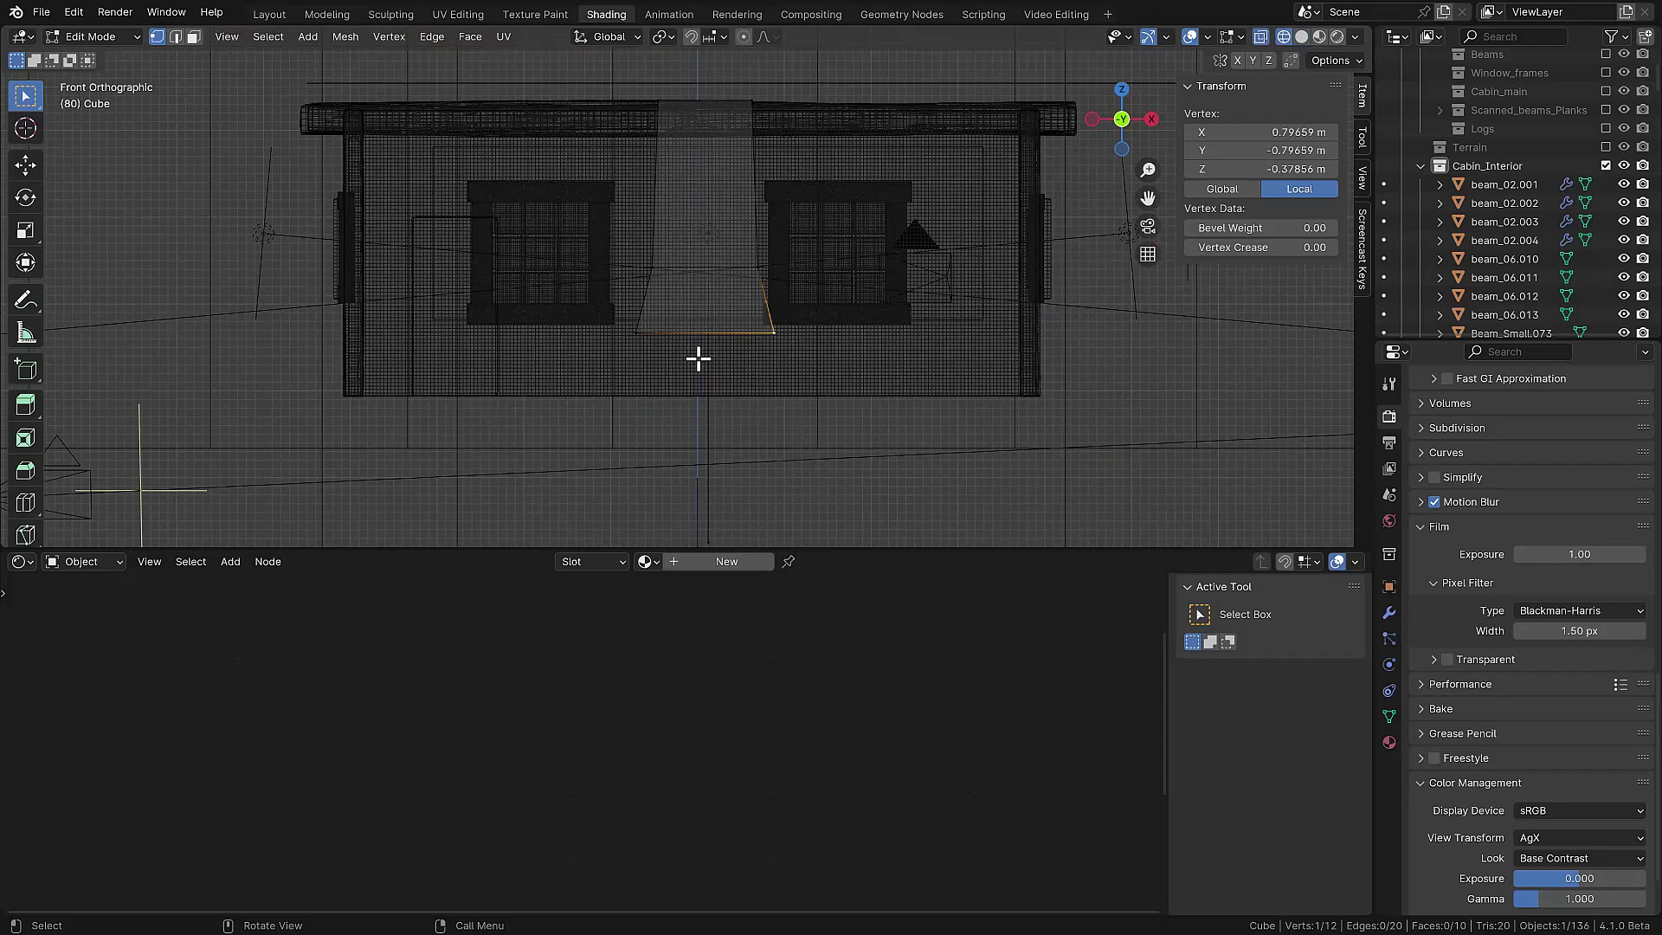
# - Add two lengthwise loop cuts to the chimney block and widen the section between them along X
pyautogui.click(803, 347)
pyautogui.scroll(2, 620, 319)
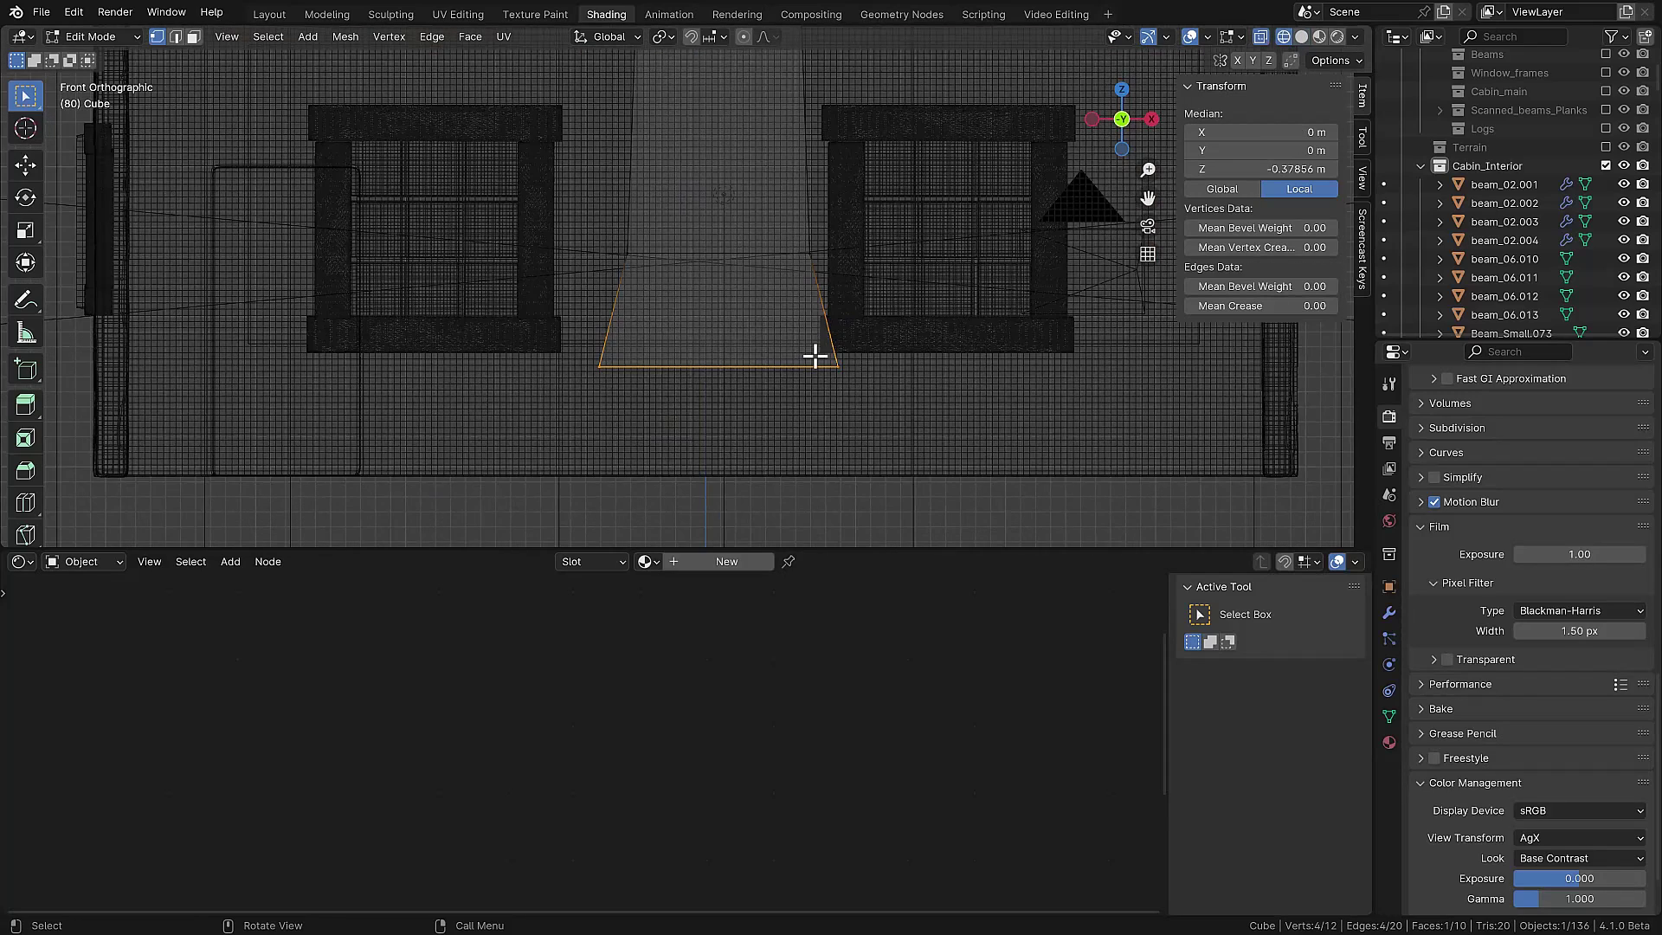
pyautogui.scroll(-2, 814, 355)
pyautogui.scroll(1, 708, 338)
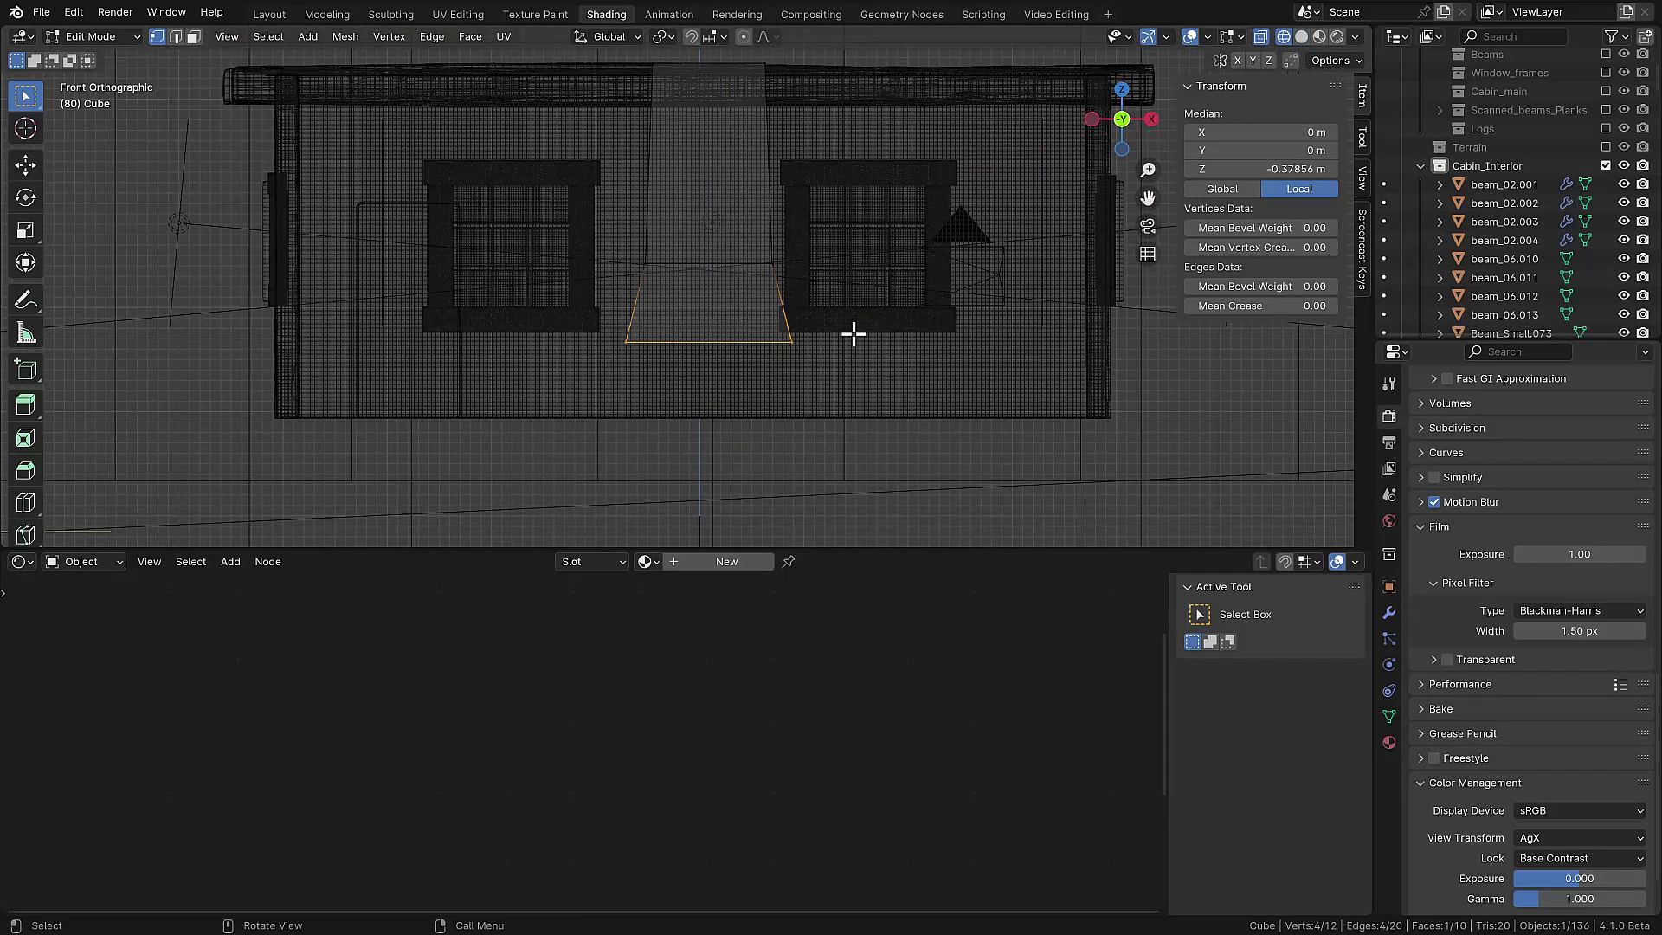
pyautogui.click(1363, 248)
pyautogui.press('n')
pyautogui.hotkey('ctrl', 'r')
pyautogui.click(727, 334)
pyautogui.press('s')
pyautogui.press('x')
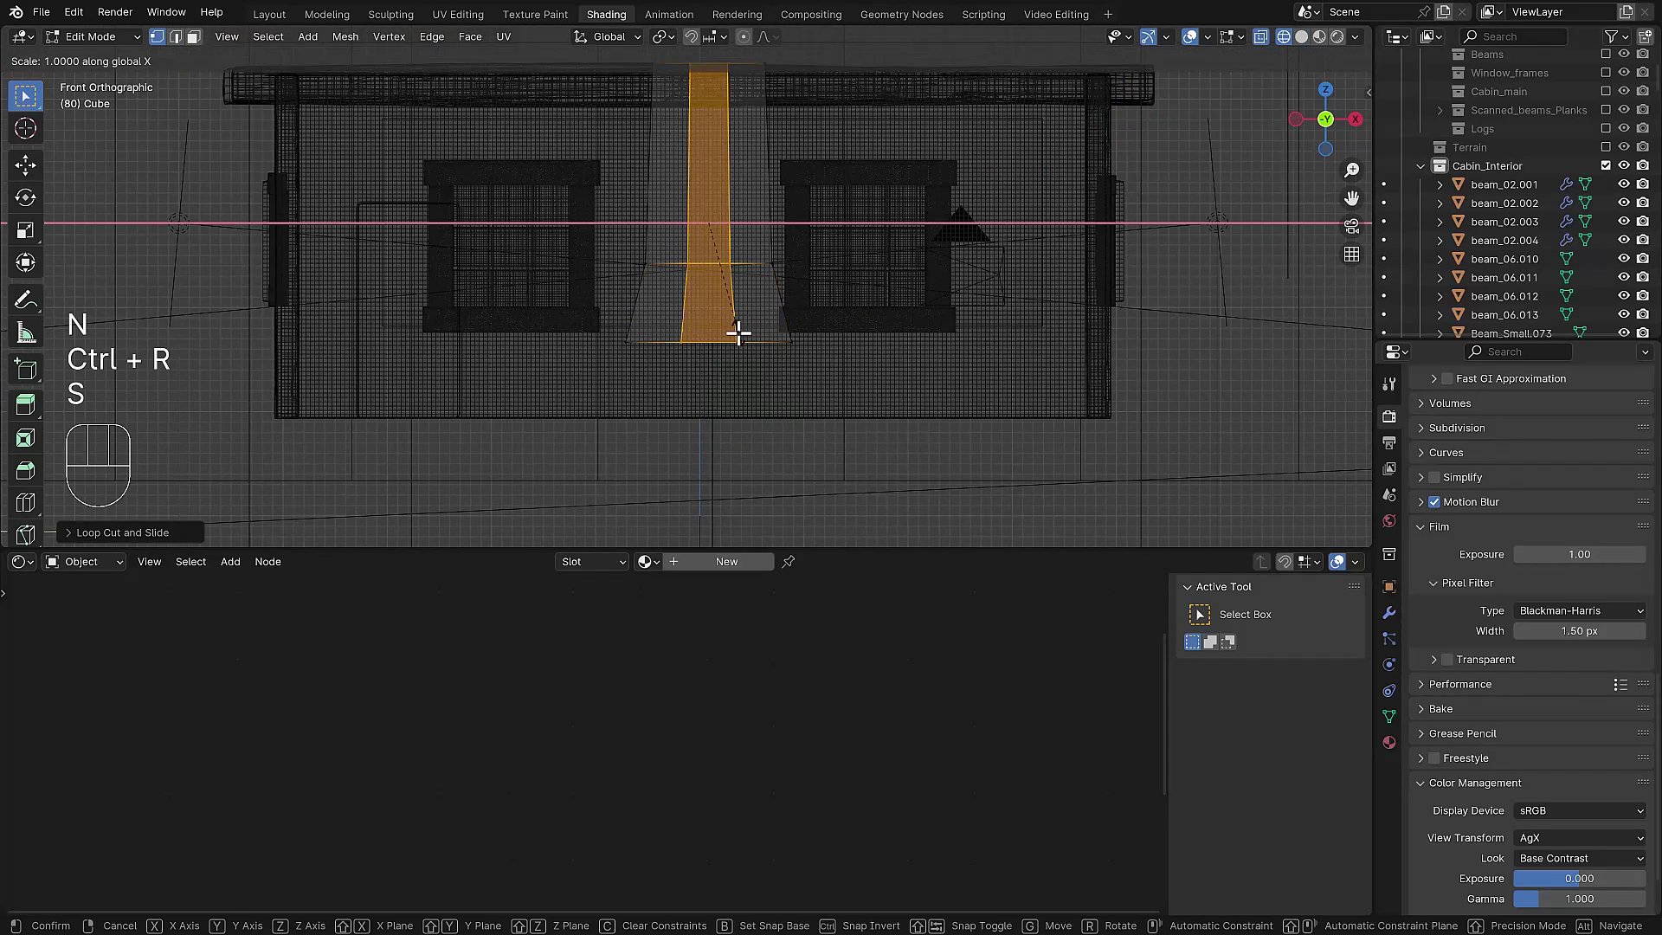
pyautogui.click(783, 336)
# - Extrude the chimney's outer bottom faces about 0.66 m down to the floor, leaving a fireplace opening at the front
pyautogui.moveTo(784, 336); pyautogui.dragTo(795, 230, button='middle')
pyautogui.press('KP_1')
pyautogui.press('e')
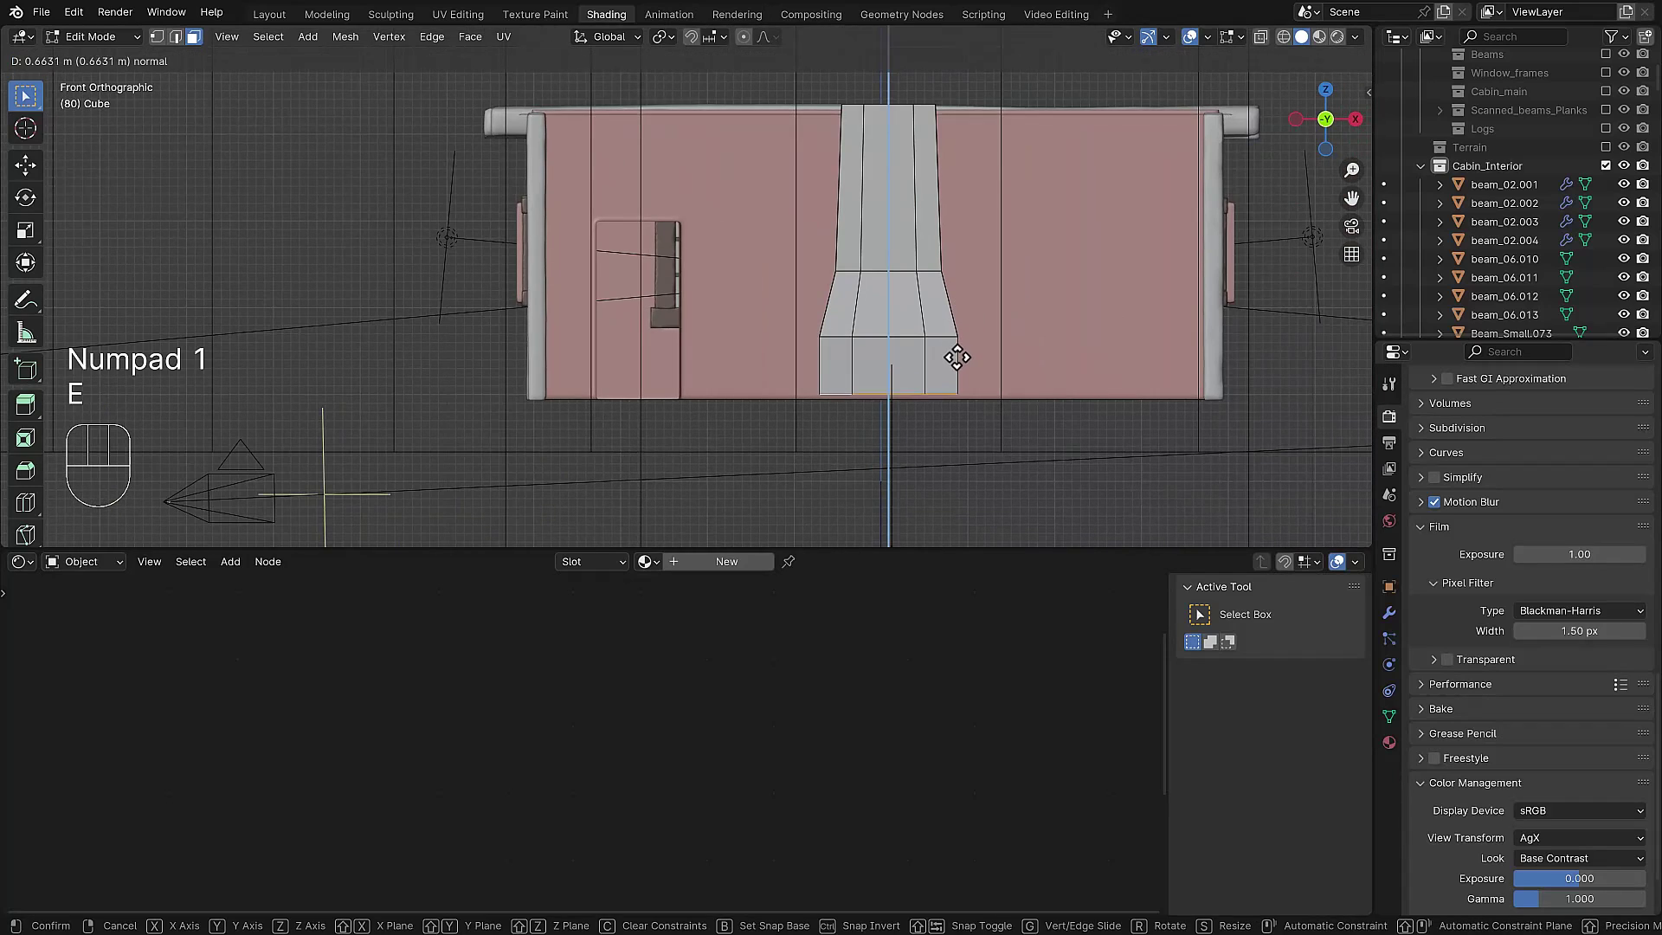
pyautogui.click(957, 360)
pyautogui.moveTo(957, 360); pyautogui.dragTo(897, 307, button='middle')
# - Add a Remesh modifier to the chimney in Smooth mode and raise its octree depth
pyautogui.press('Tab')
pyautogui.press('n')
pyautogui.click(1390, 610)
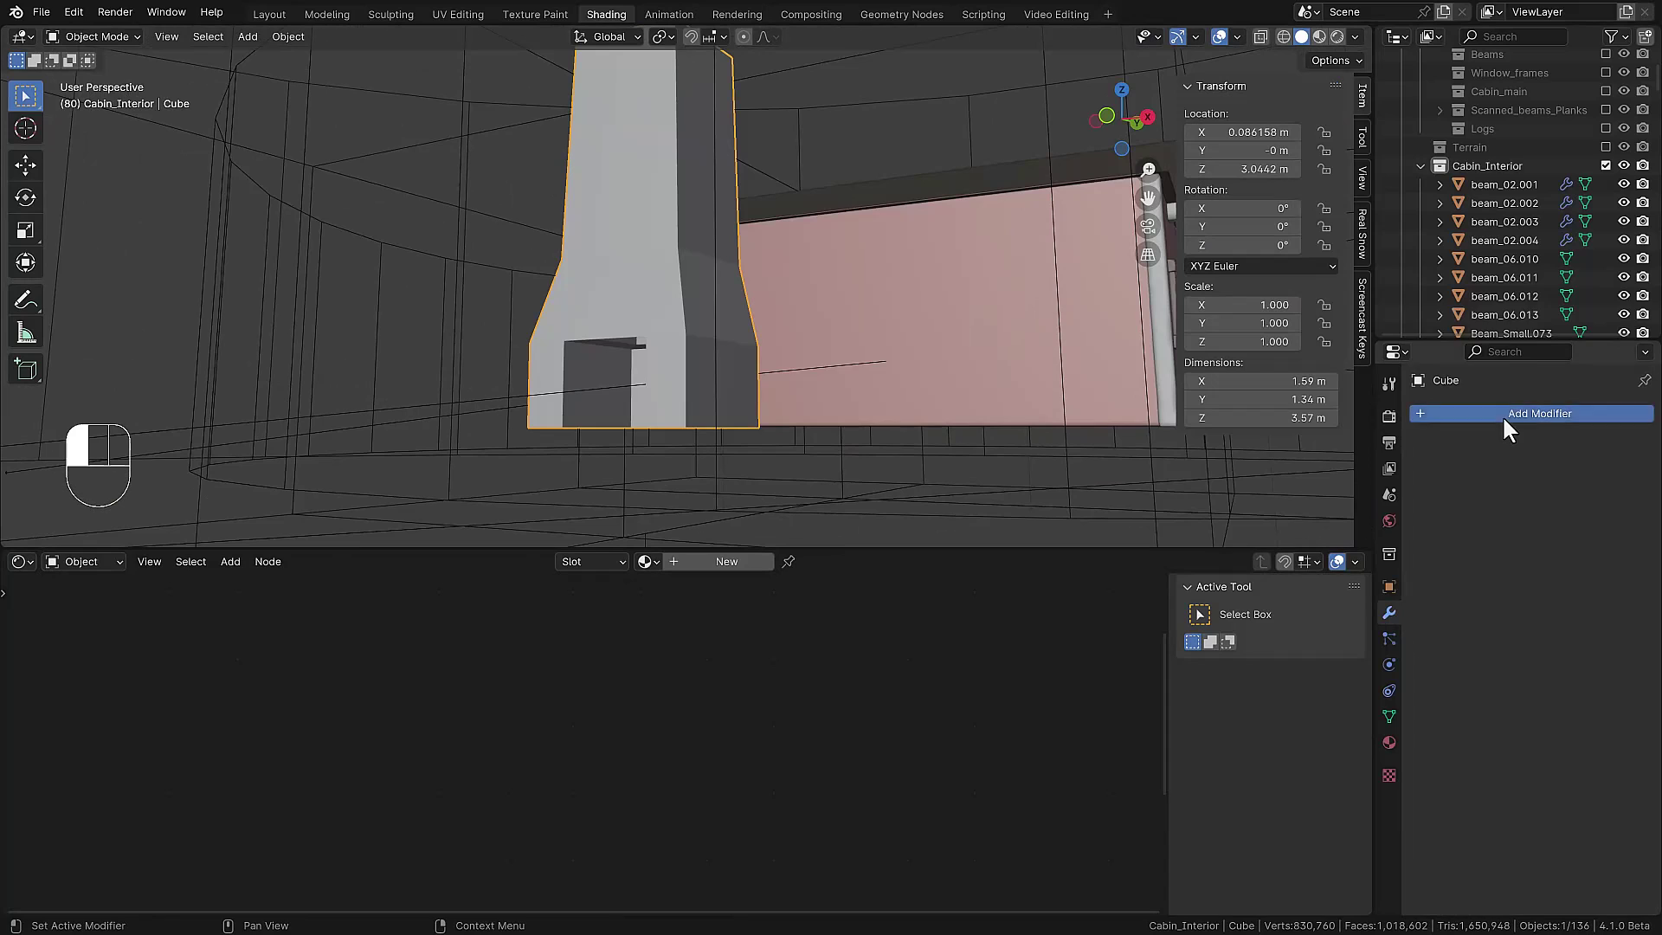
pyautogui.click(1503, 413)
pyautogui.moveTo(1428, 418)
pyautogui.click(1276, 585)
pyautogui.click(1501, 471)
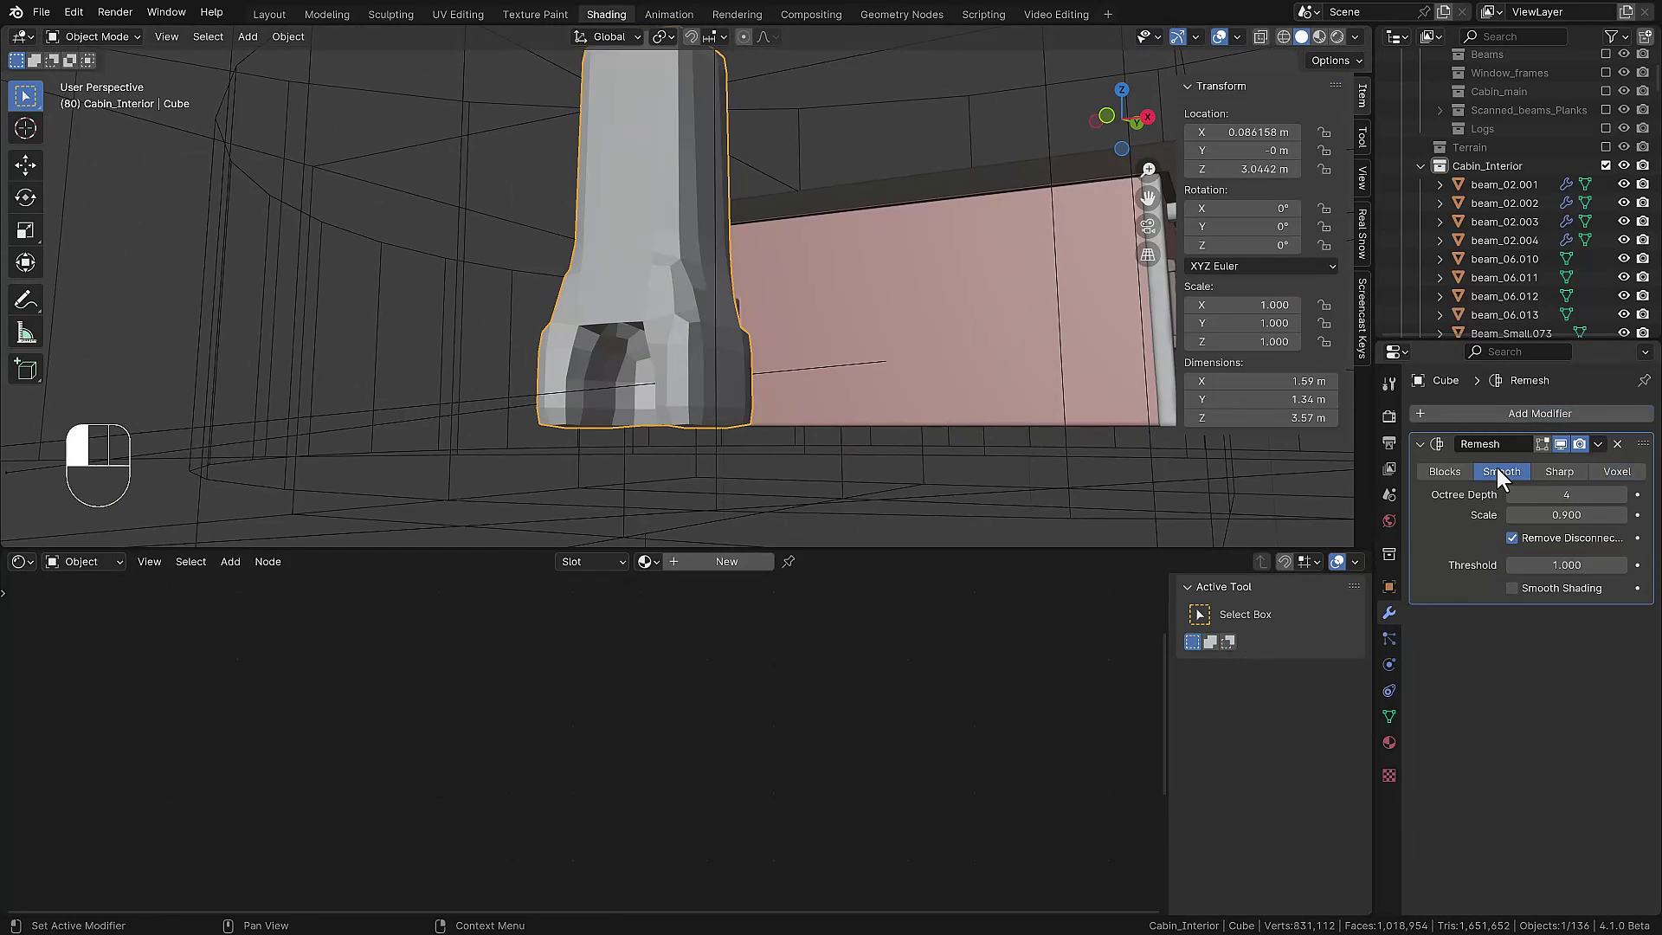
pyautogui.moveTo(1549, 494); pyautogui.dragTo(1593, 494)
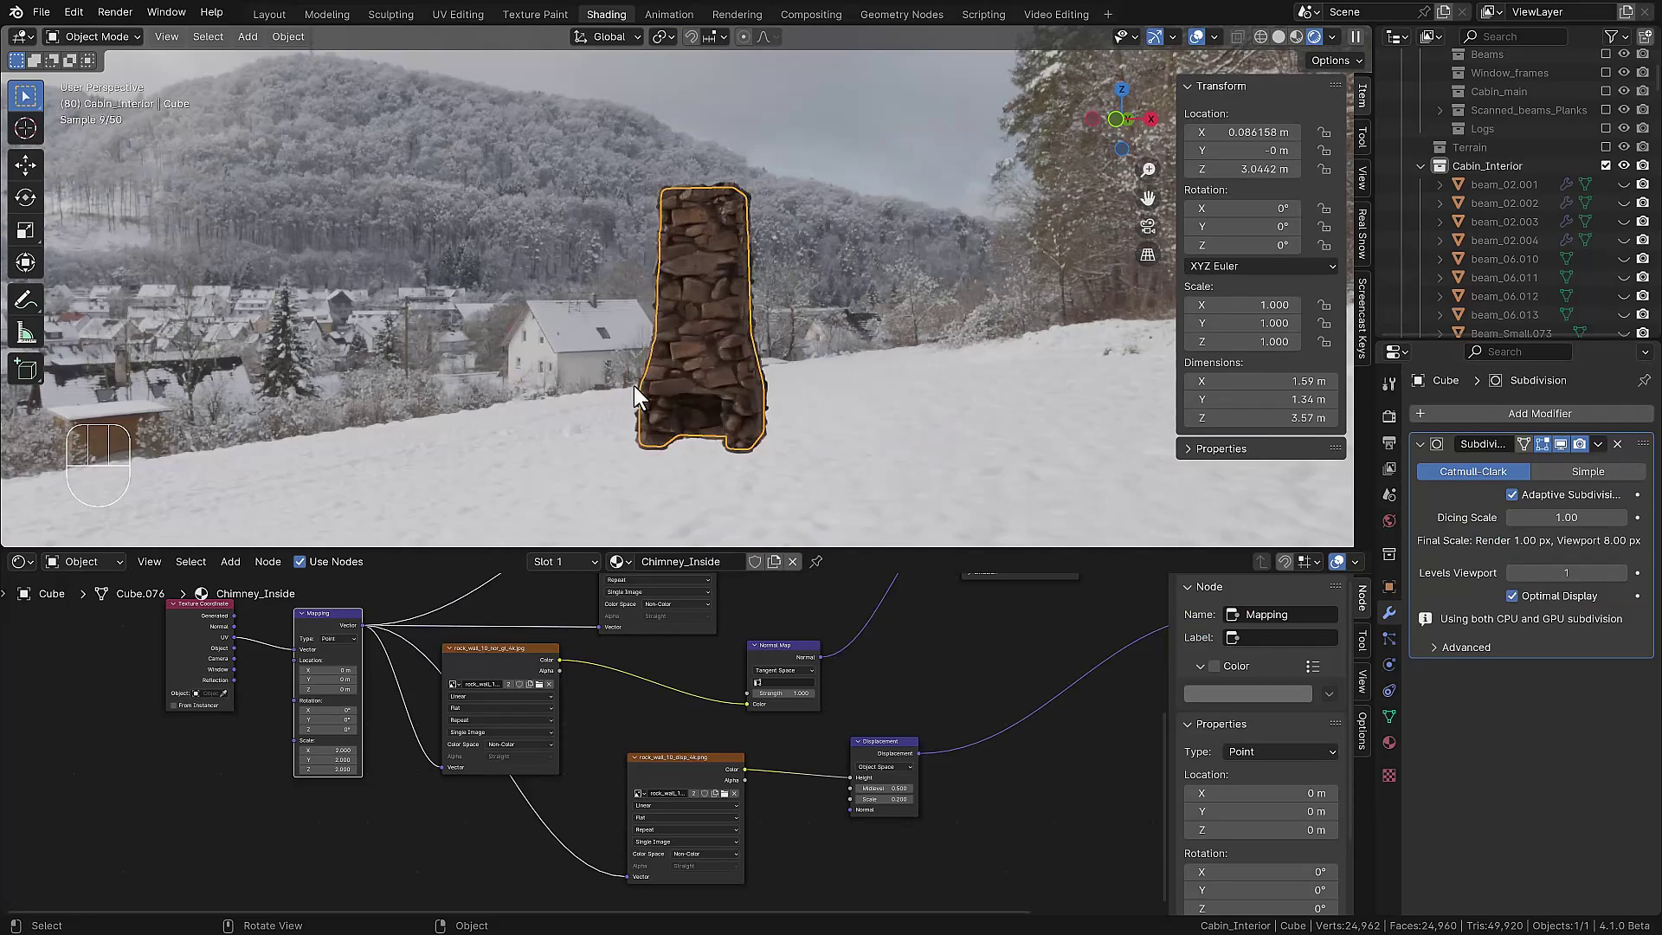
pyautogui.scroll(5, 725, 373)
pyautogui.moveTo(725, 373); pyautogui.dragTo(665, 376, button='middle')
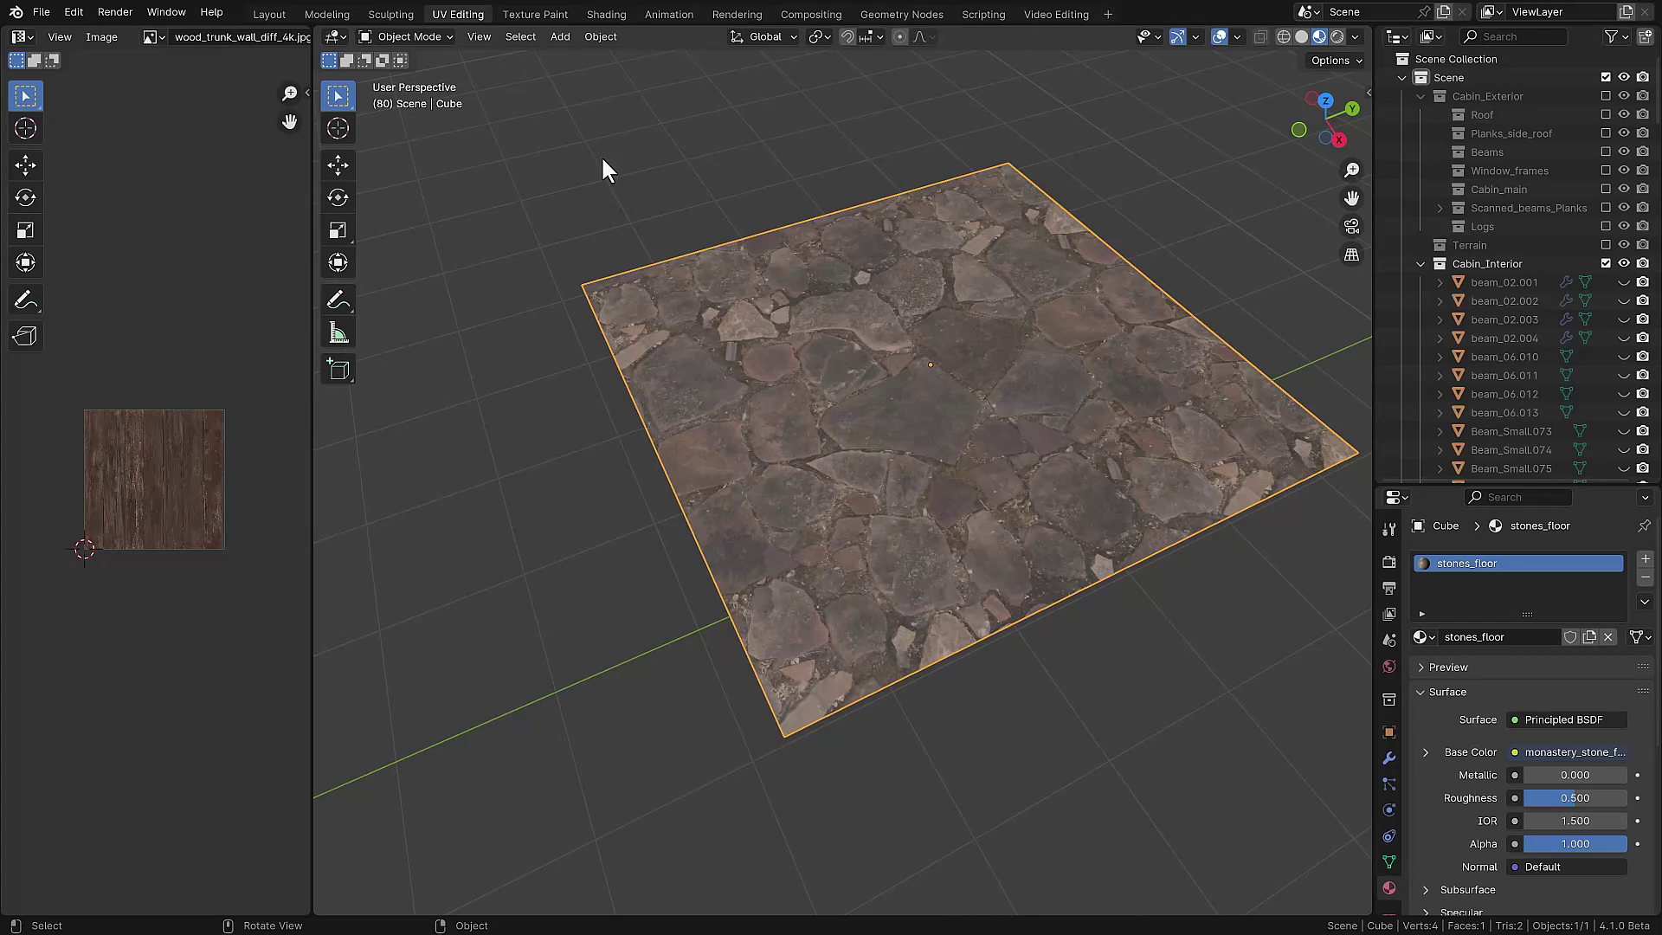
# - Connect the stones_floor material's displacement texture branch to the Displacement input of the Material Output
pyautogui.moveTo(603, 169); pyautogui.dragTo(824, 408, button='middle')
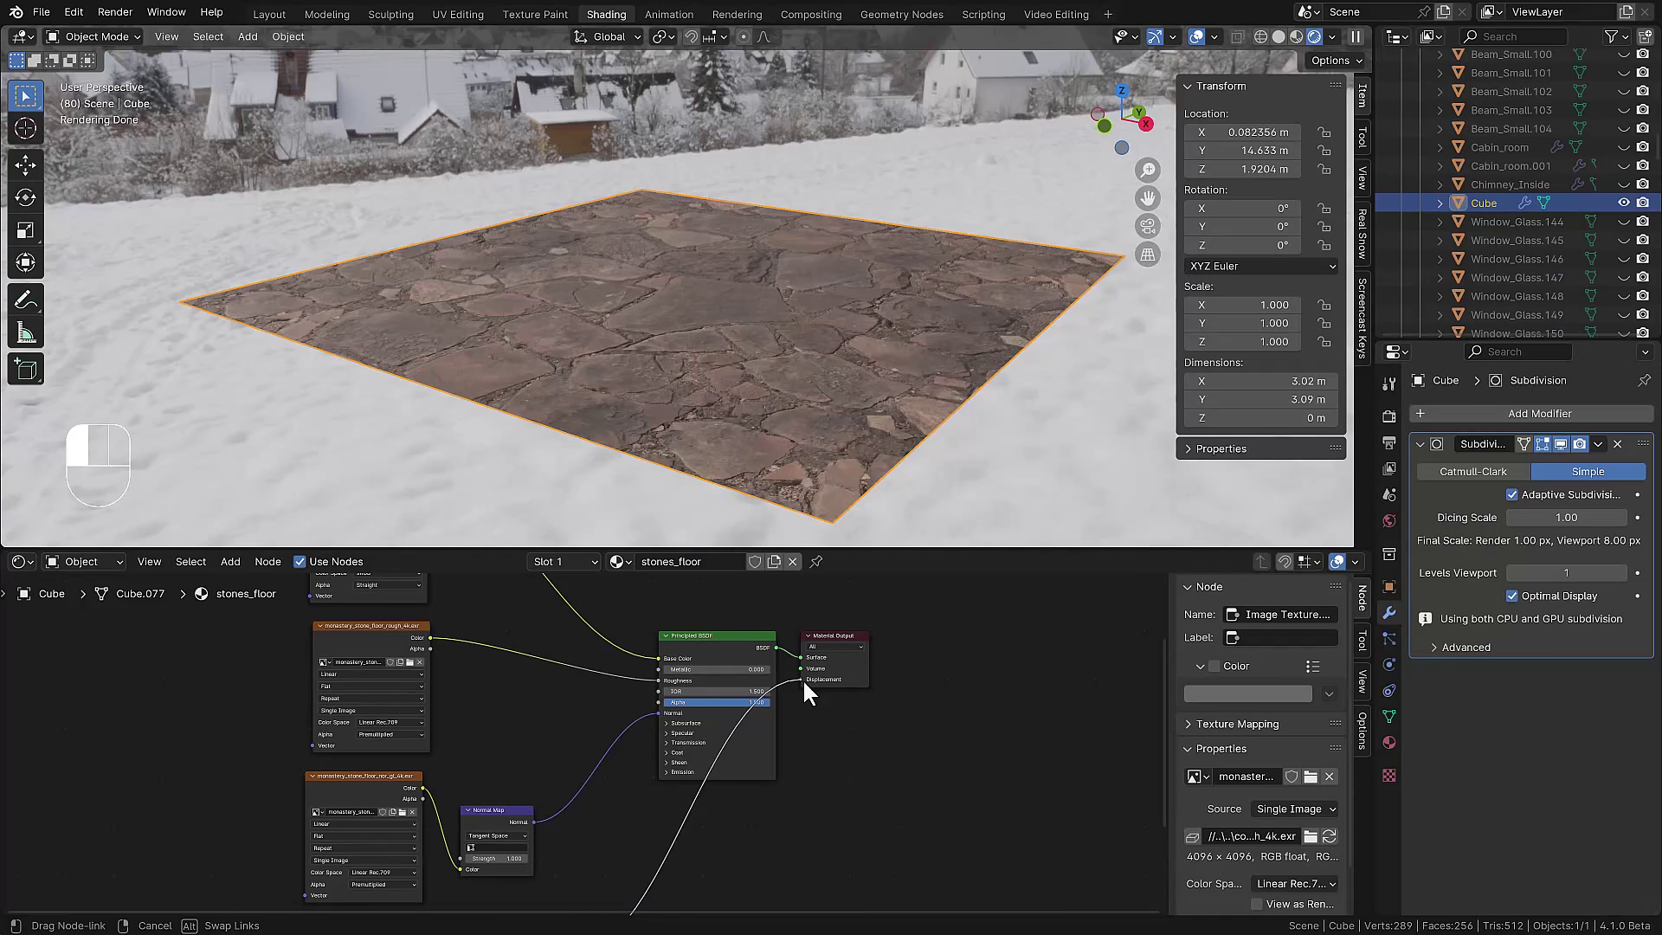
pyautogui.moveTo(802, 678)
pyautogui.mouseDown()
pyautogui.moveTo(824, 632)
pyautogui.moveTo(1049, 865)
pyautogui.mouseUp()
# - Select the stone floor plane's faces and extrude them down about 0.04 m to form a thin slab
pyautogui.press('z')
pyautogui.press('Tab')
pyautogui.press('b')
pyautogui.moveTo(935, 372); pyautogui.dragTo(362, 214)
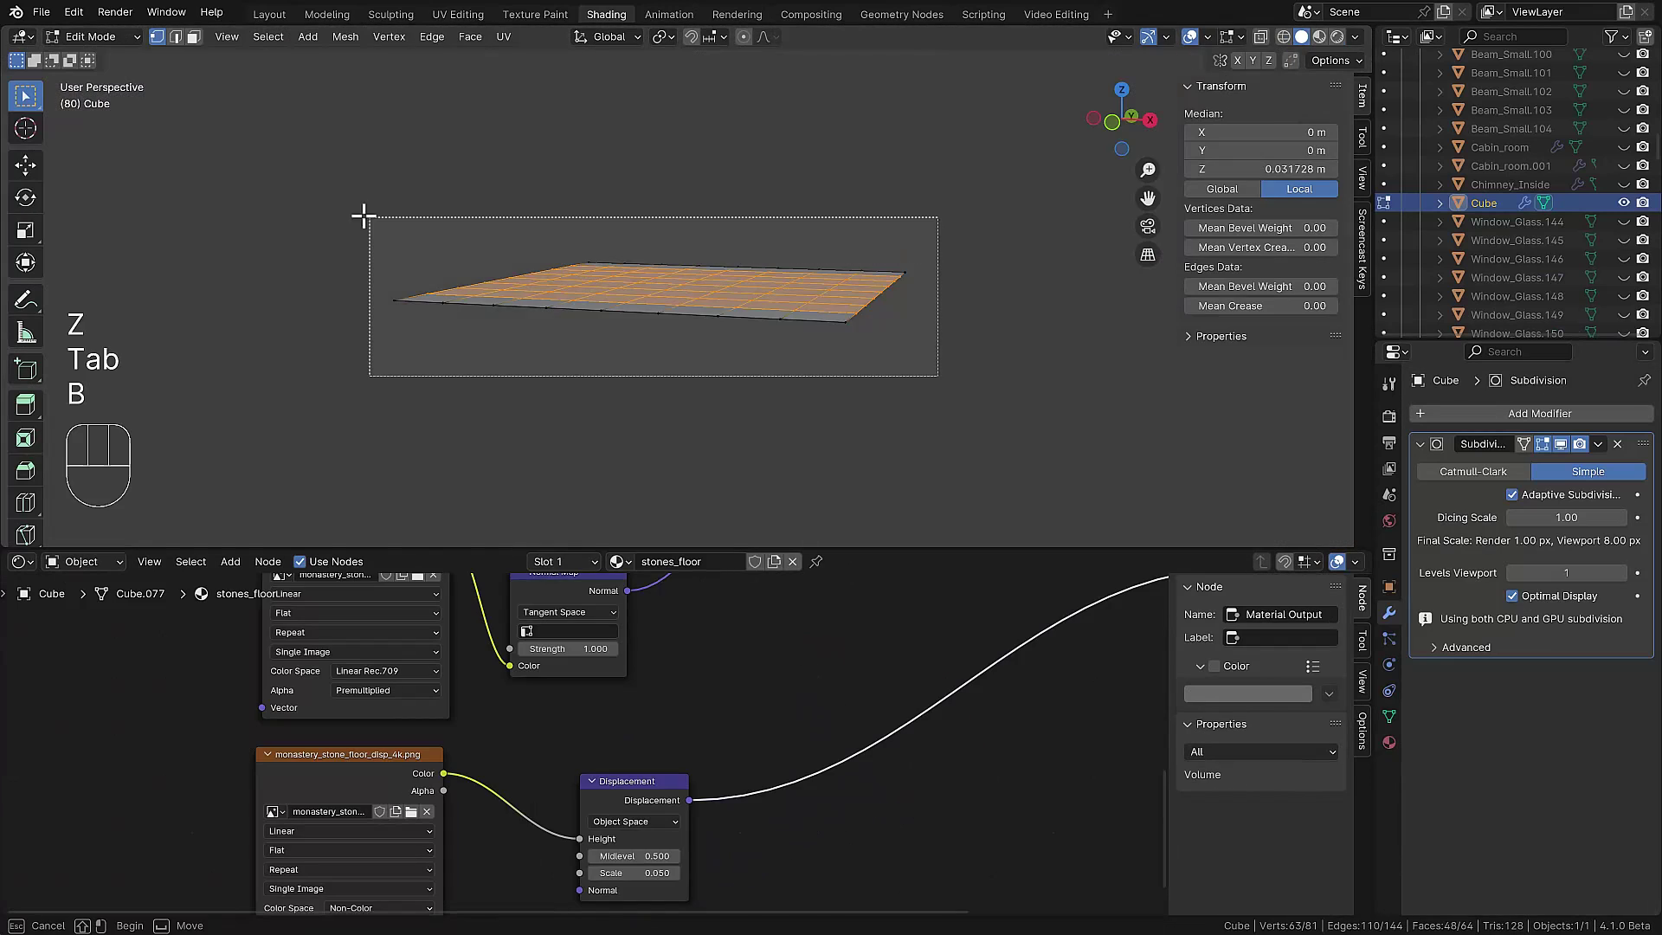
pyautogui.press('e')
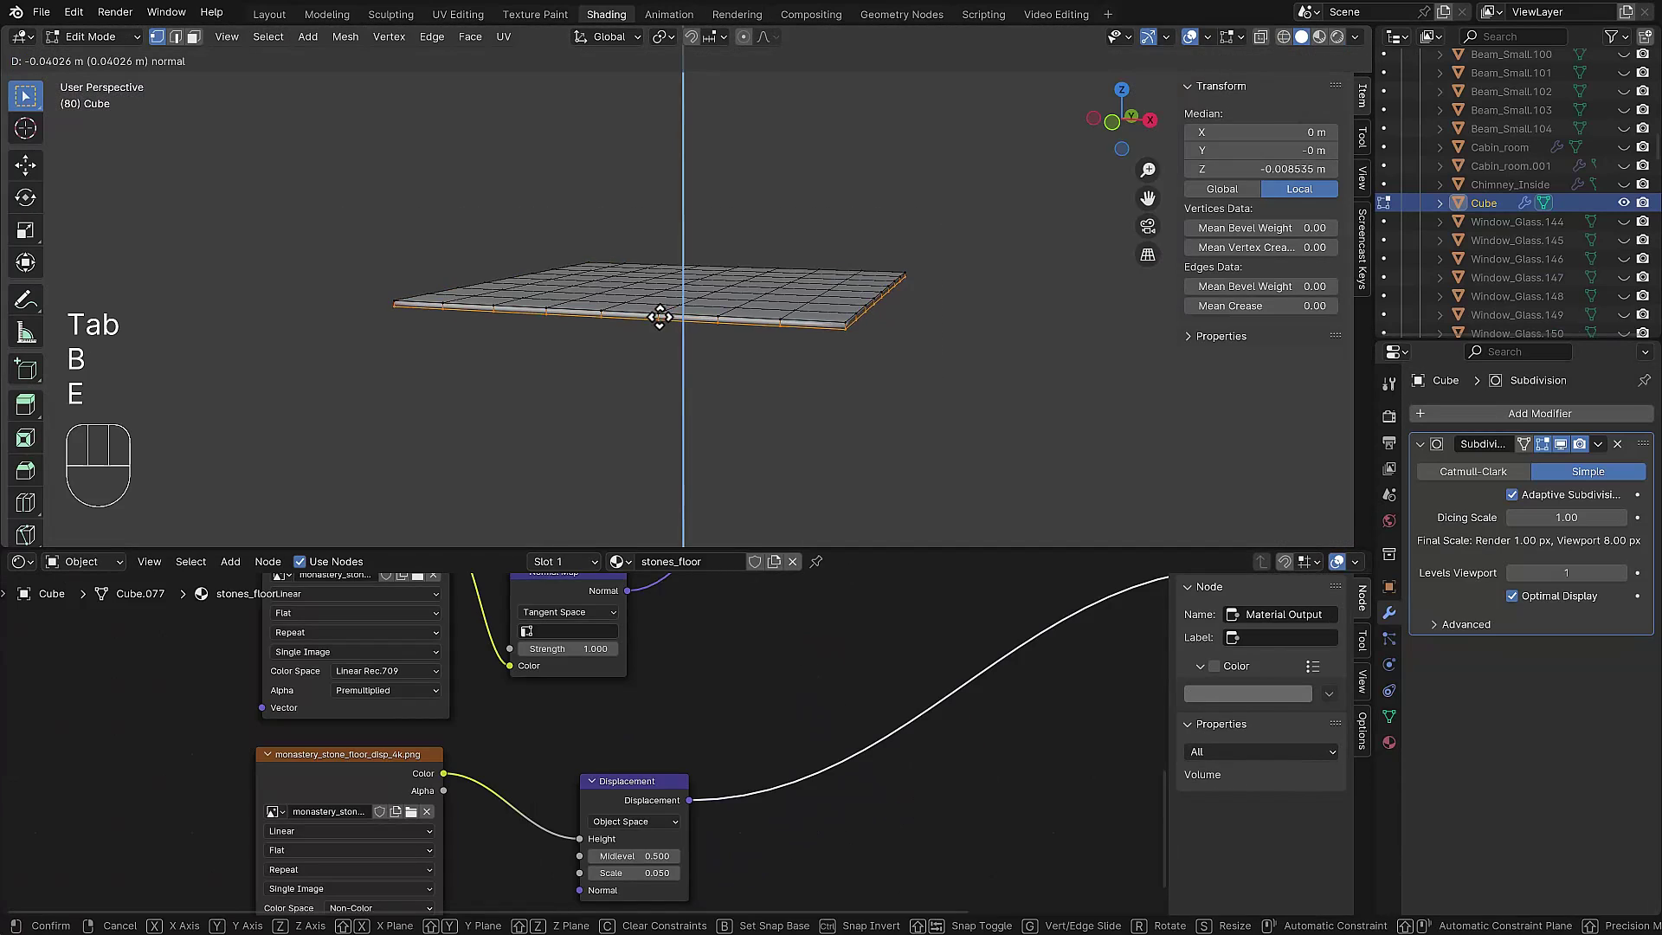
pyautogui.click(661, 319)
pyautogui.moveTo(660, 319); pyautogui.dragTo(676, 365, button='middle')
# - Select the slab's entire linked mesh and unwrap its UVs from the top view
pyautogui.hotkey('ctrl', 'l')
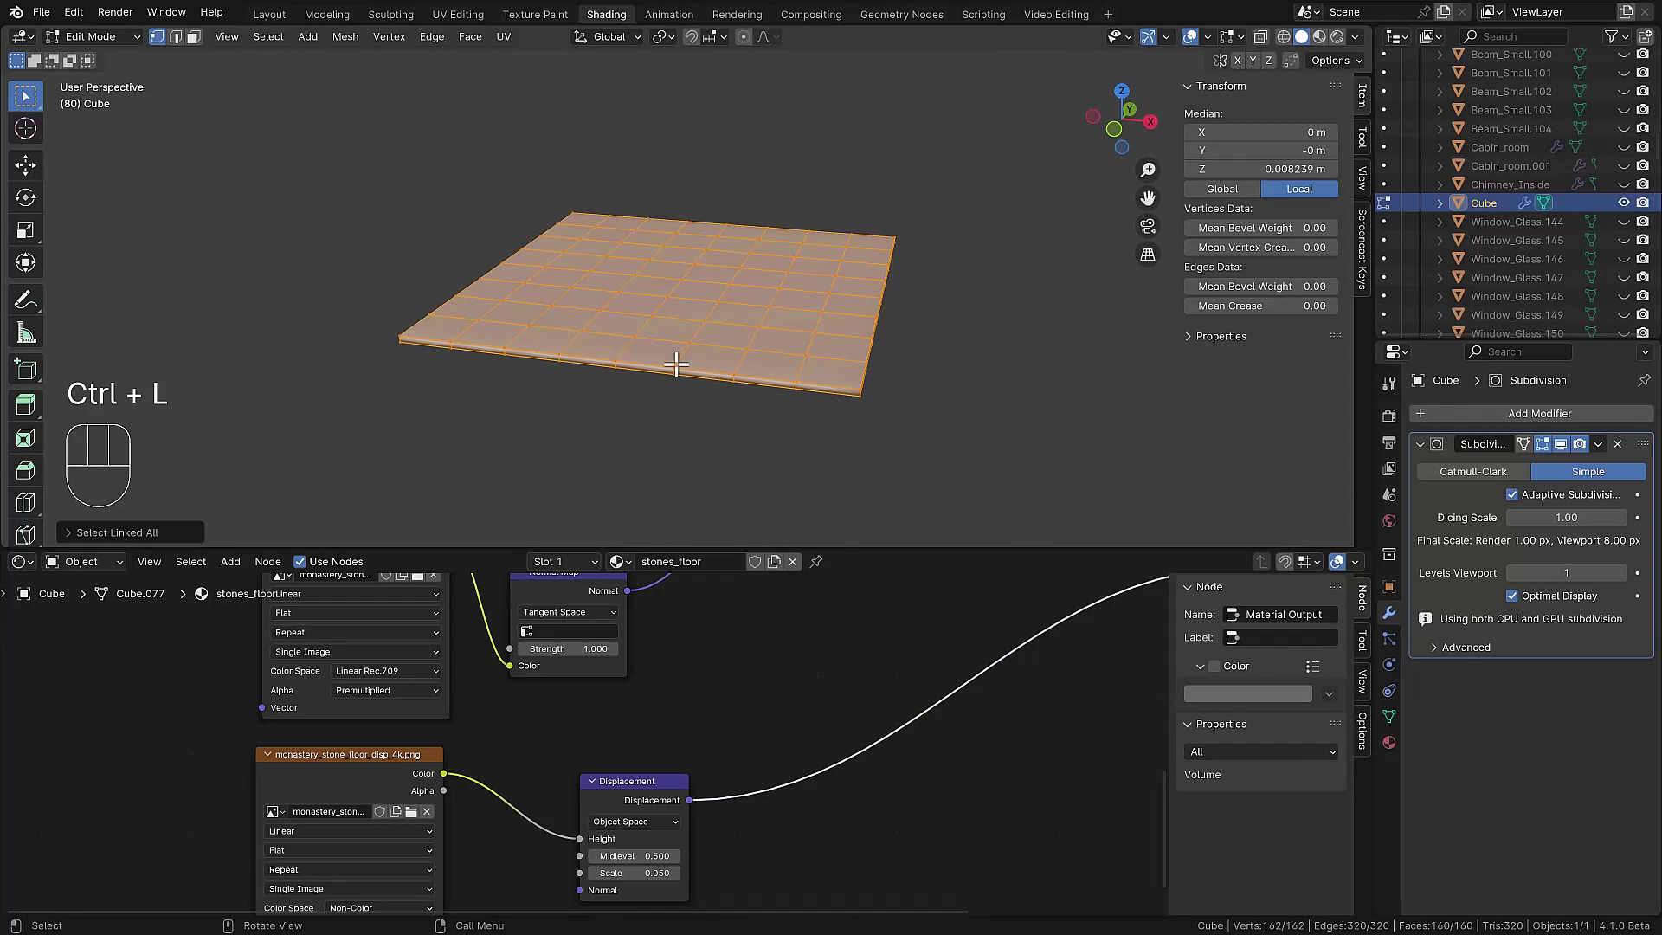
pyautogui.press('KP_7')
pyautogui.press('u')
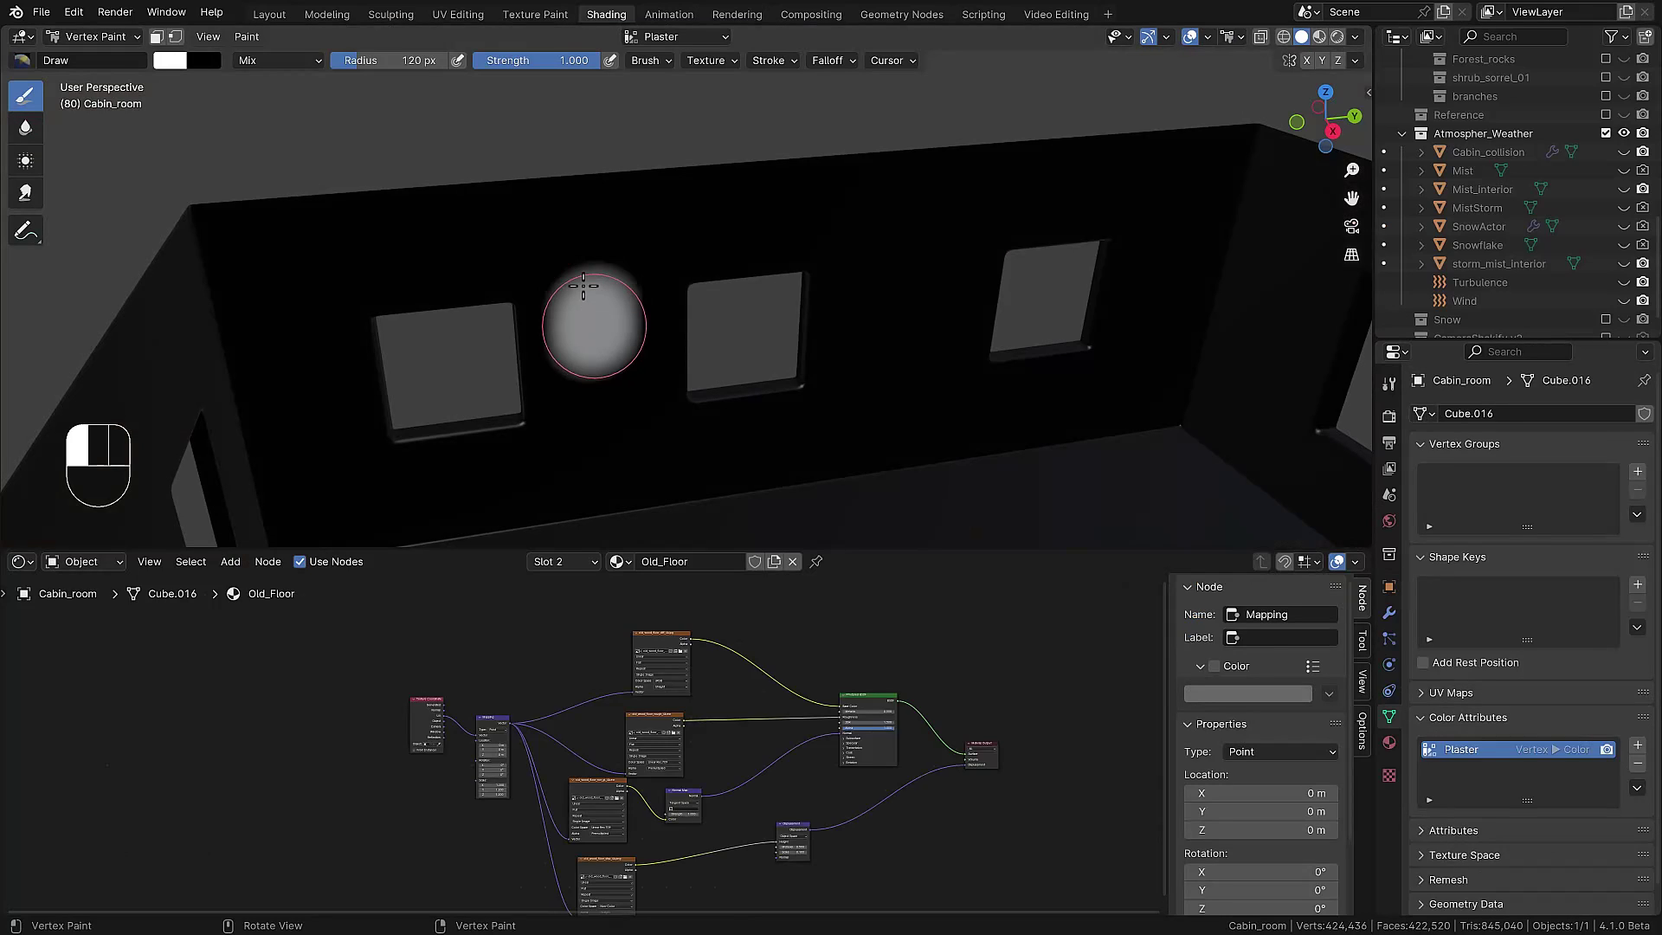
# - Turn off the Subdivision modifier's viewport display and paint the Plaster color attribute white over the walls, keeping window surrounds and floor edges black
pyautogui.click(1390, 612)
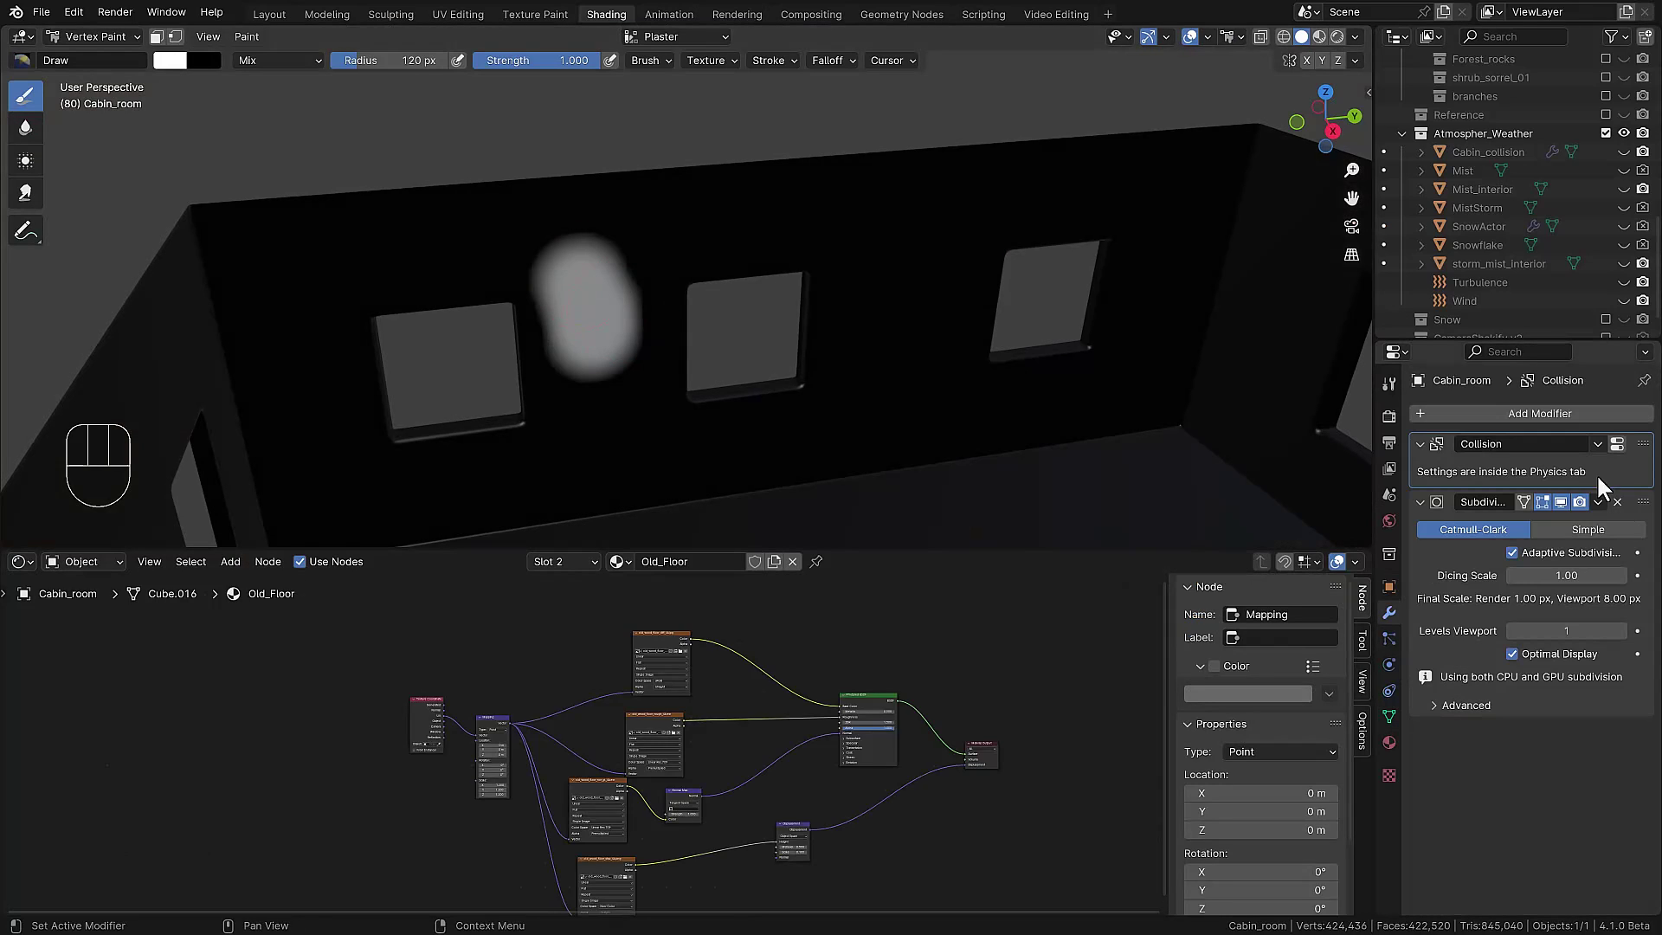
pyautogui.moveTo(767, 417); pyautogui.dragTo(760, 379, button='middle')
pyautogui.moveTo(760, 378)
pyautogui.mouseDown()
pyautogui.moveTo(719, 261)
pyautogui.moveTo(537, 244)
pyautogui.moveTo(462, 342)
pyautogui.moveTo(474, 511)
pyautogui.moveTo(628, 521)
pyautogui.moveTo(747, 438)
pyautogui.moveTo(739, 416)
pyautogui.moveTo(663, 484)
pyautogui.moveTo(508, 486)
pyautogui.mouseUp()
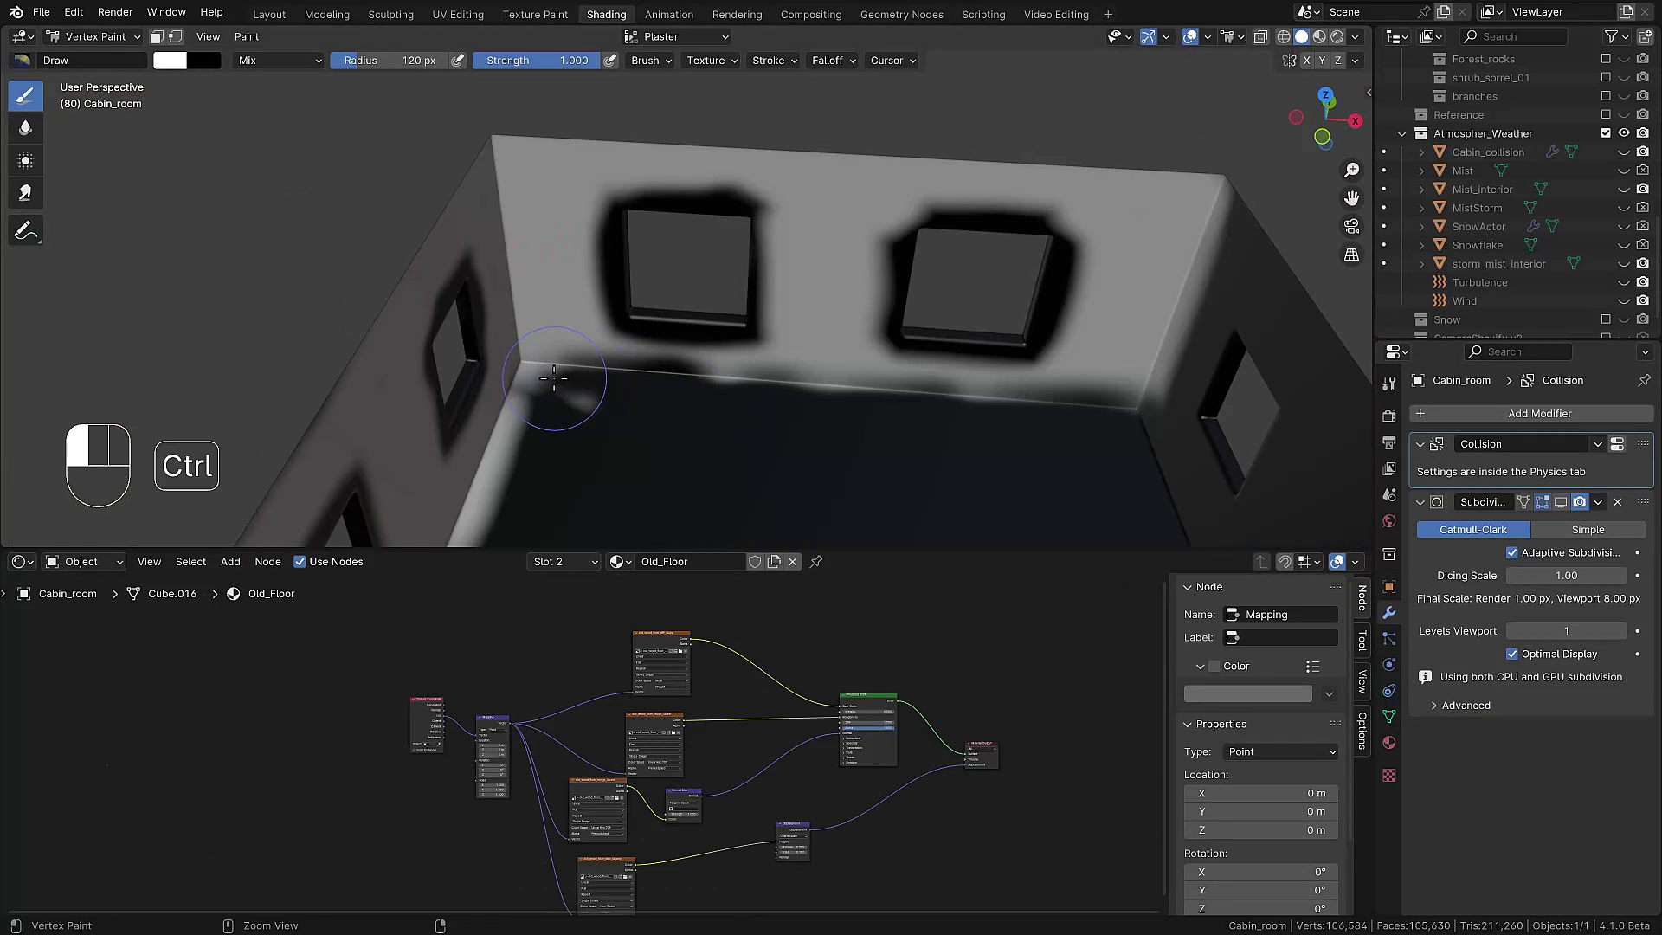
pyautogui.moveTo(655, 403)
pyautogui.mouseDown(button='middle')
pyautogui.moveTo(631, 360)
pyautogui.moveTo(687, 360)
pyautogui.mouseUp(button='middle')
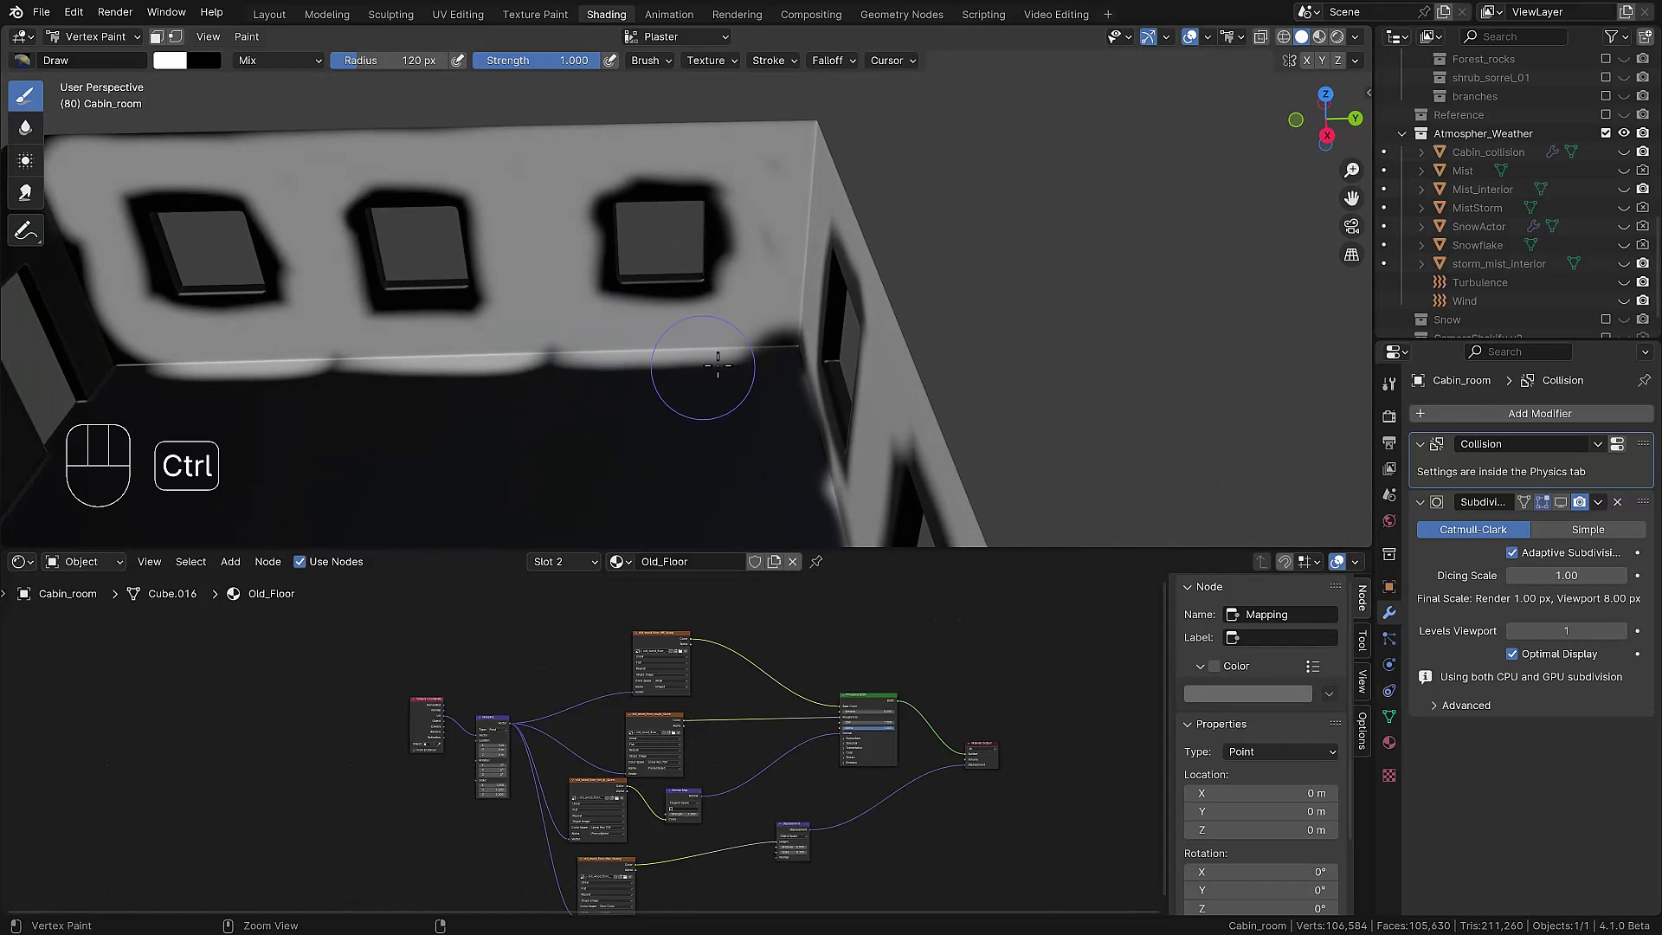
pyautogui.keyDown('ctrl'); pyautogui.moveTo(687, 360); pyautogui.dragTo(163, 374); pyautogui.keyUp('ctrl')
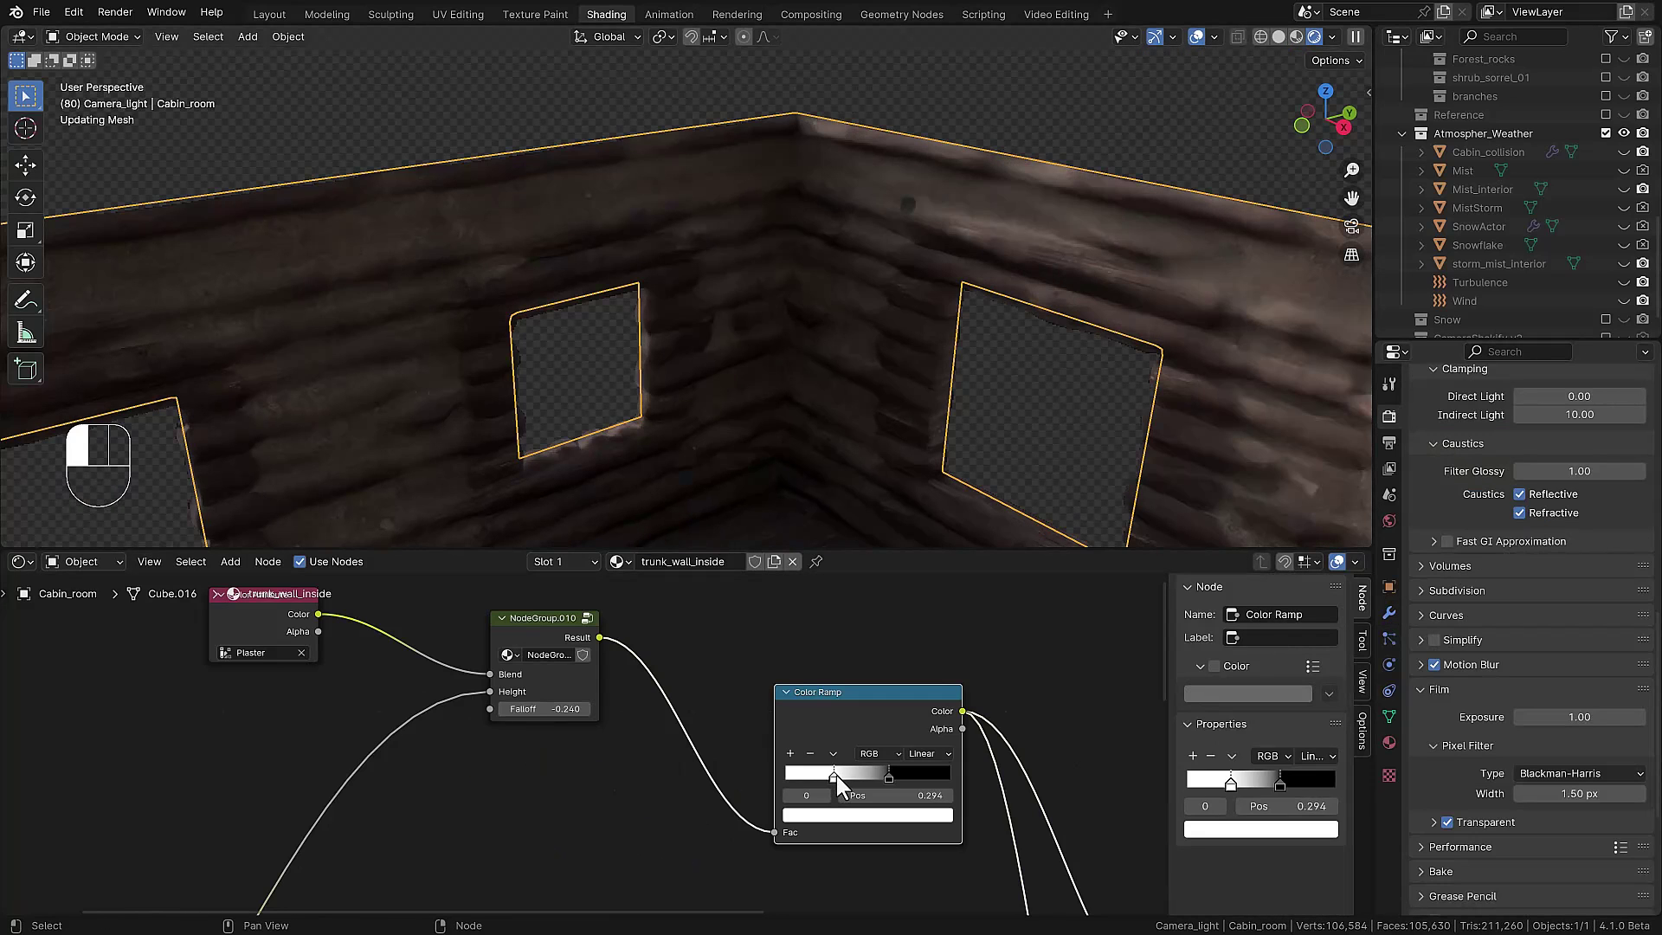
# - Tighten the plaster mask's Color Ramp with the black stop at 0.374 and render the image
pyautogui.moveTo(836, 775)
pyautogui.mouseDown()
pyautogui.moveTo(881, 776)
pyautogui.moveTo(845, 772)
pyautogui.mouseUp()
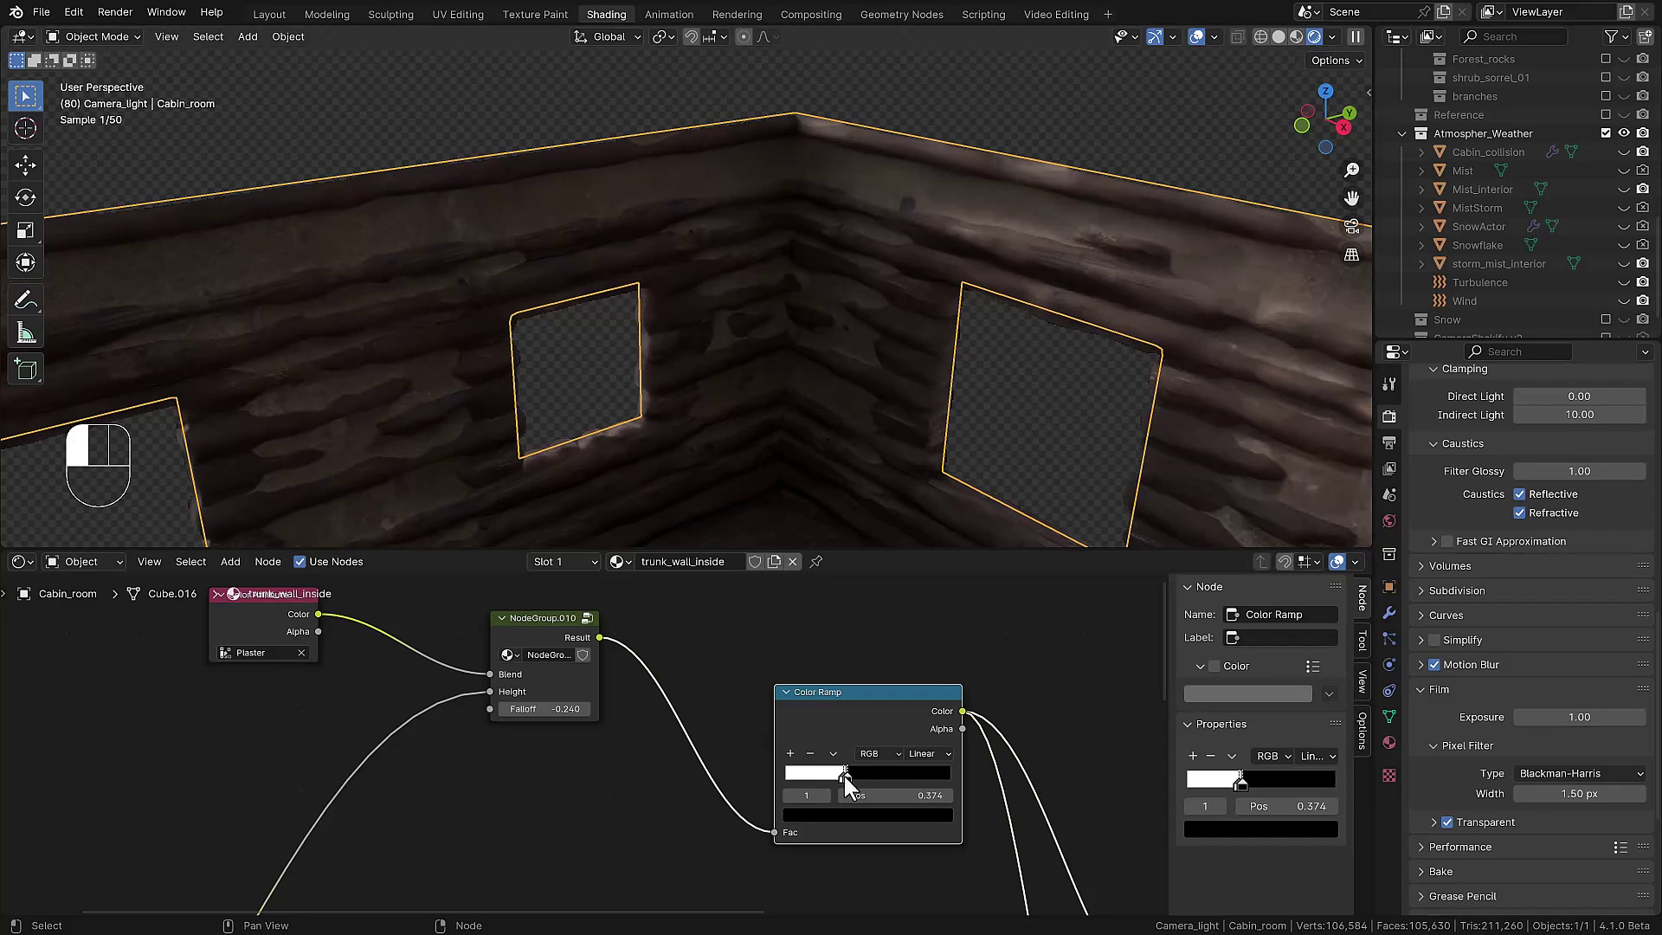
pyautogui.press('F12')
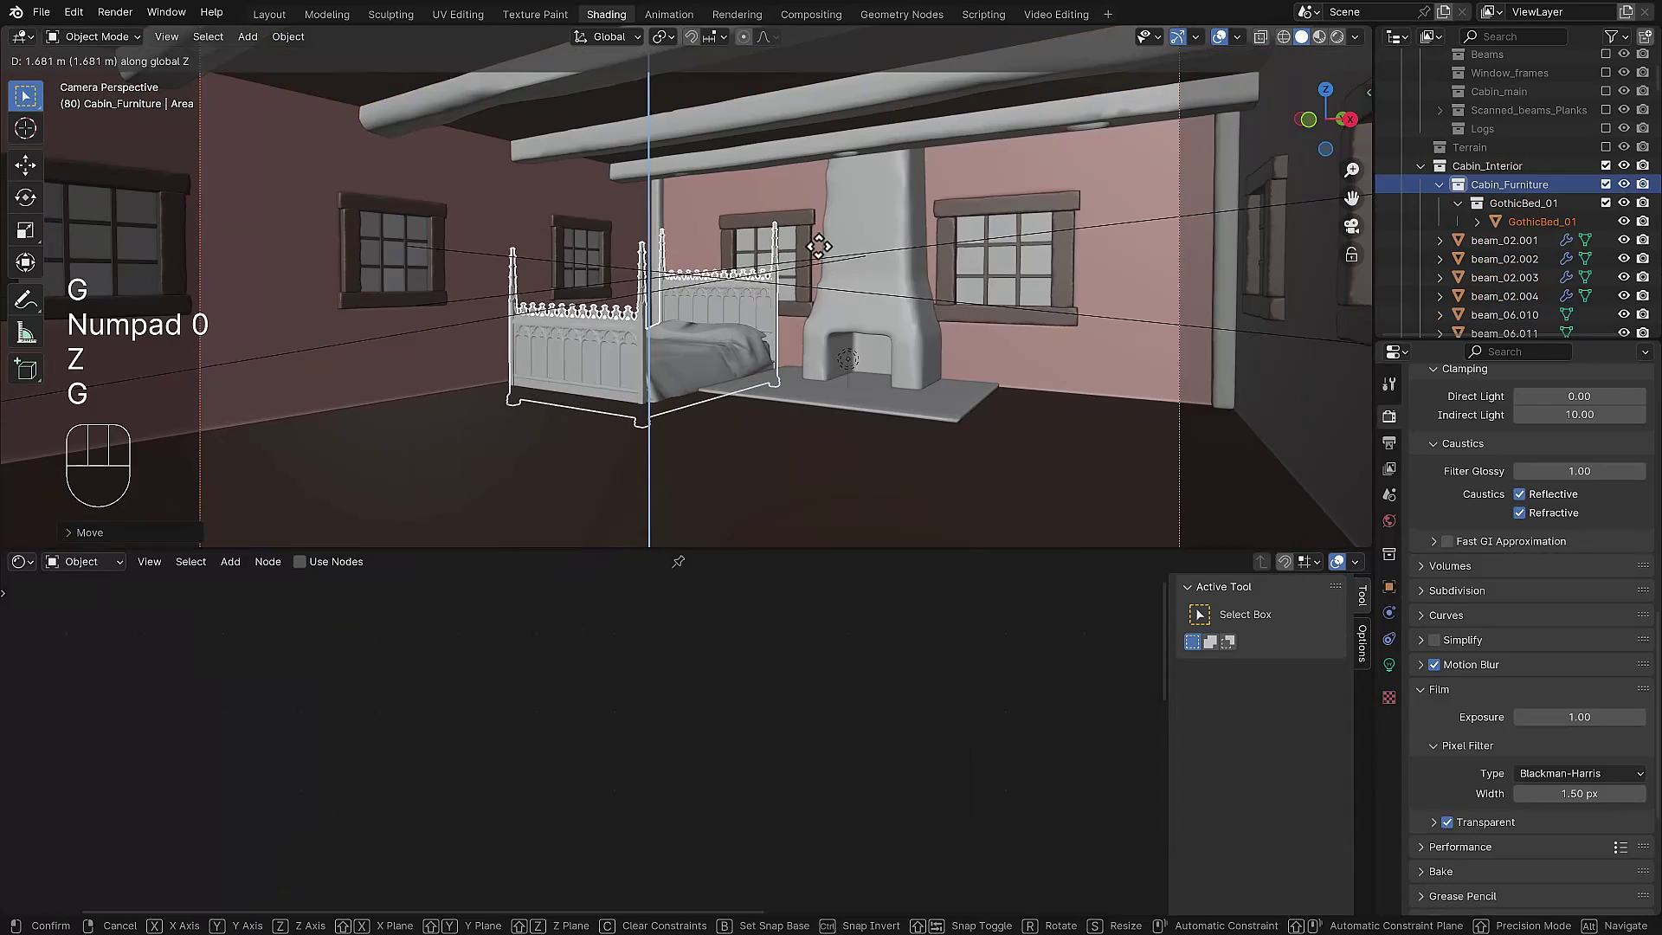
# - Scale the Gothic bed to fit the room and move it along Y beside the fireplace
pyautogui.press('s')
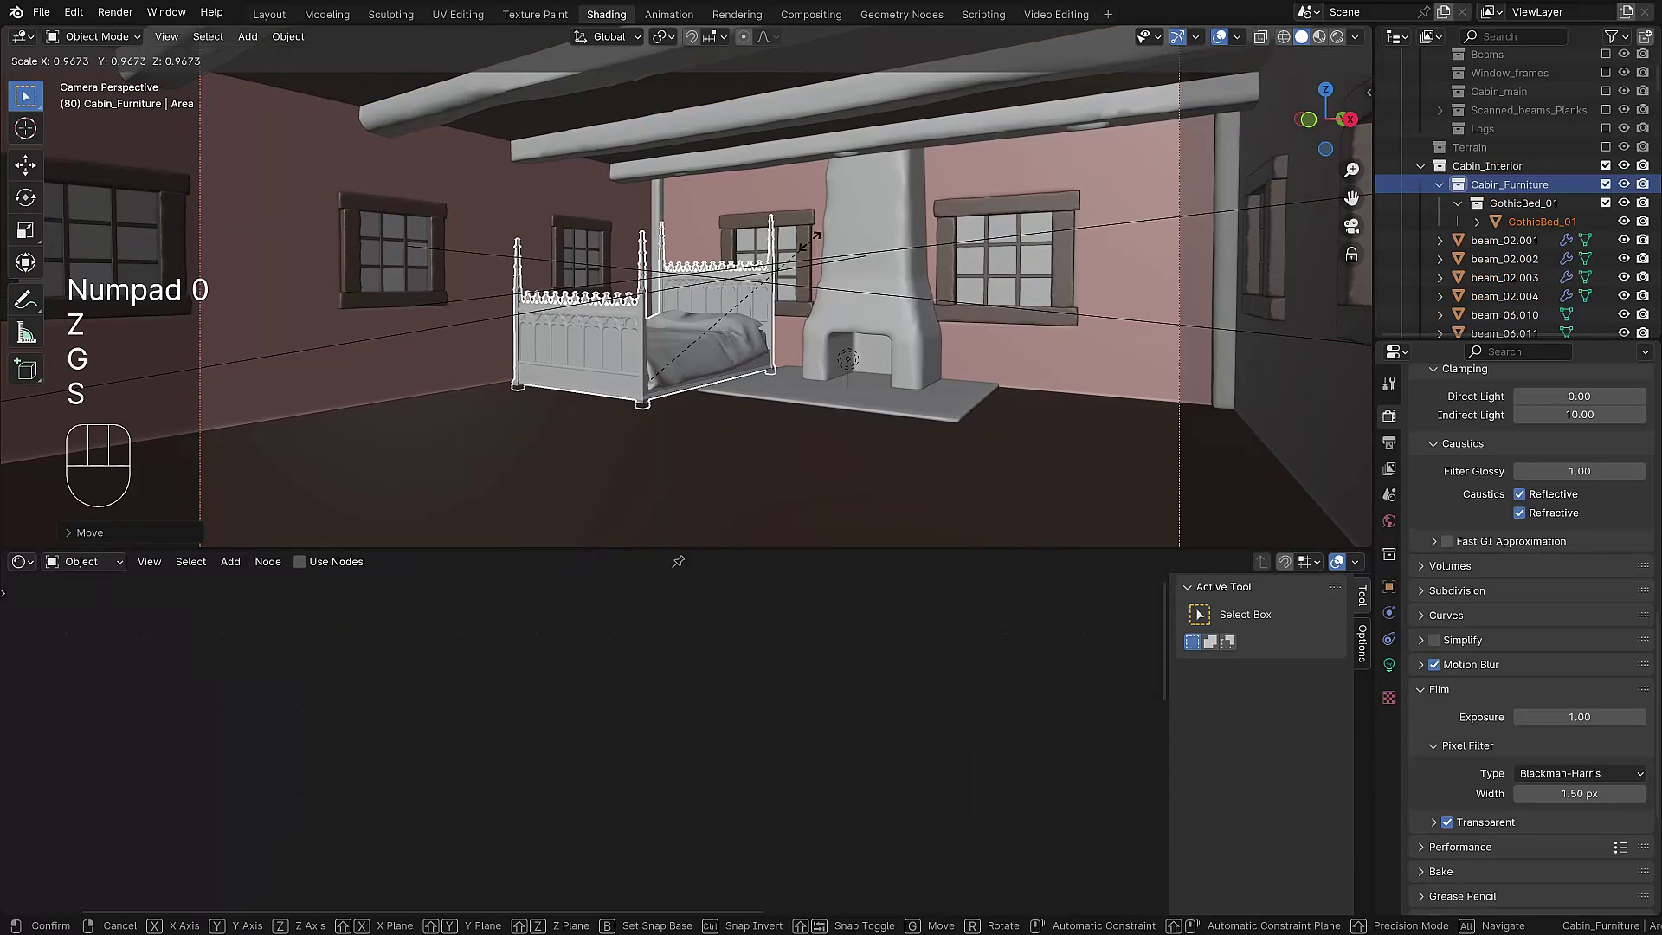
pyautogui.scroll(2, 765, 256)
pyautogui.press('s')
pyautogui.click(860, 342)
pyautogui.press('g')
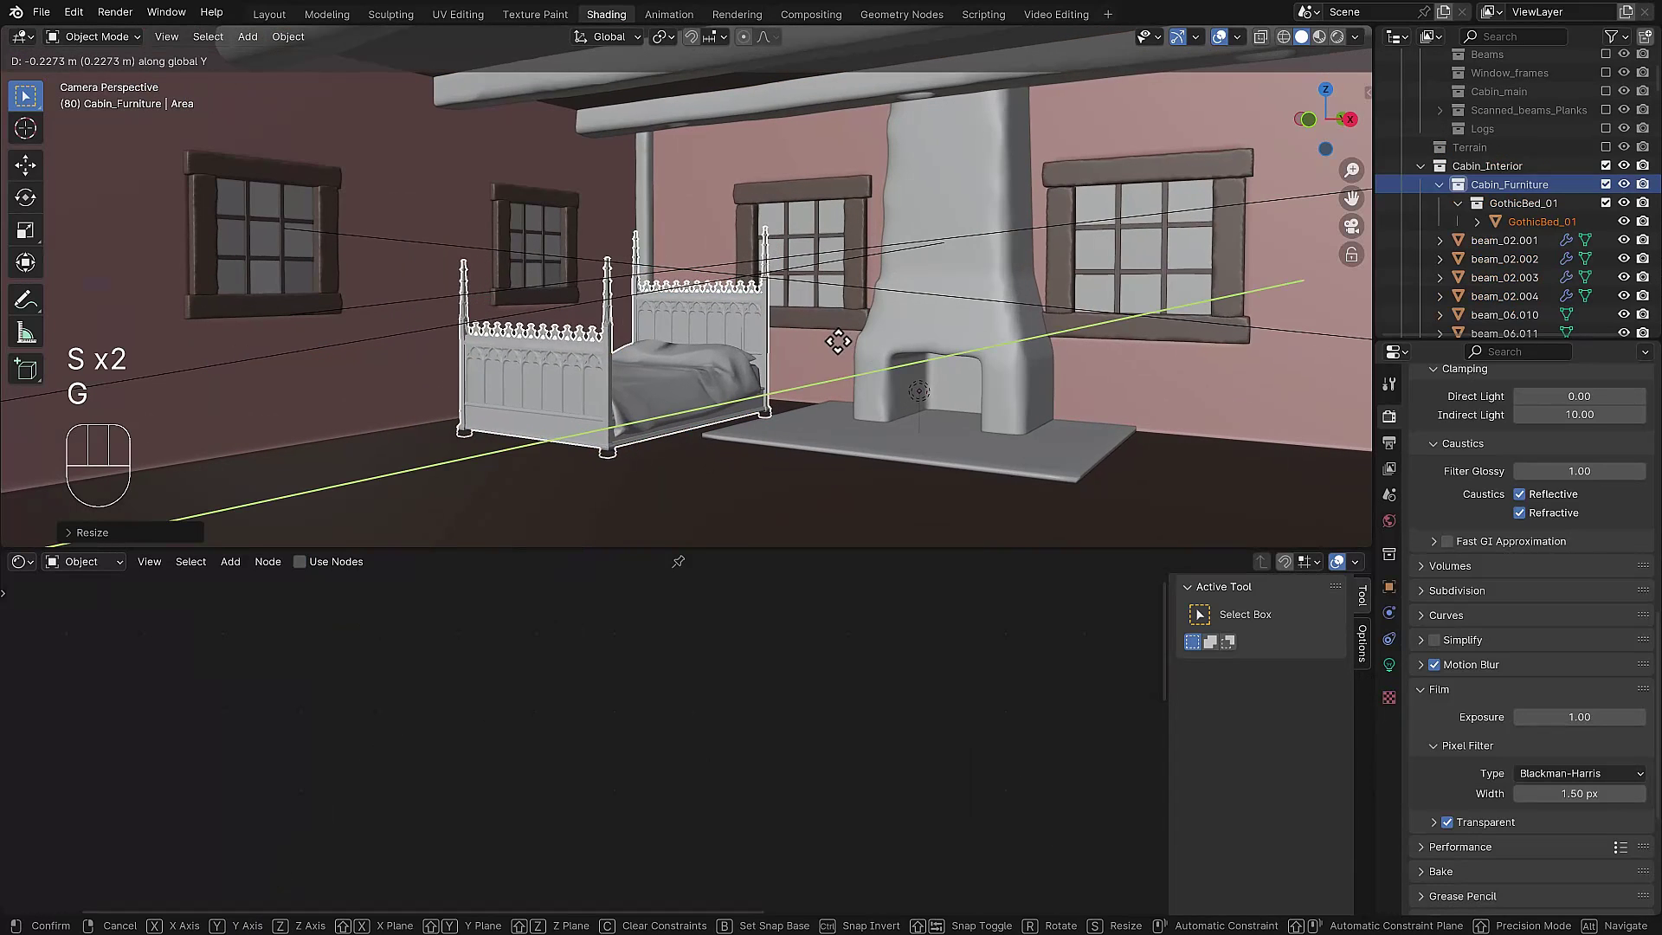
pyautogui.press('g')
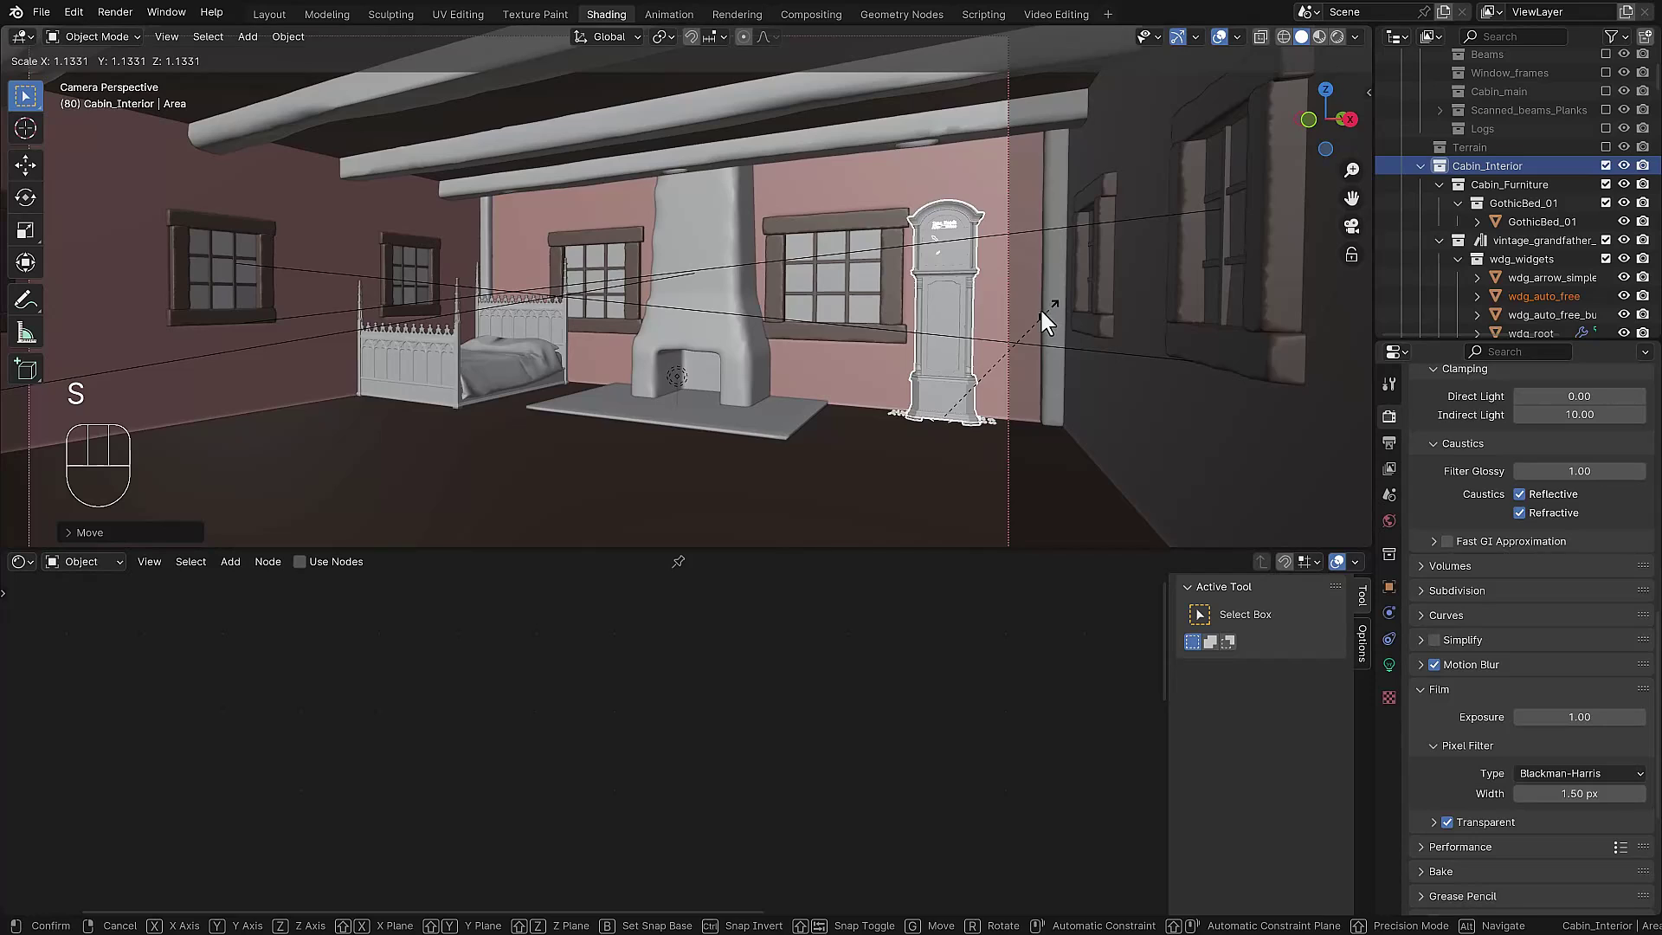
# - Place the enlarged grandfather clock against the back wall between the window and the corner post
pyautogui.press('g')
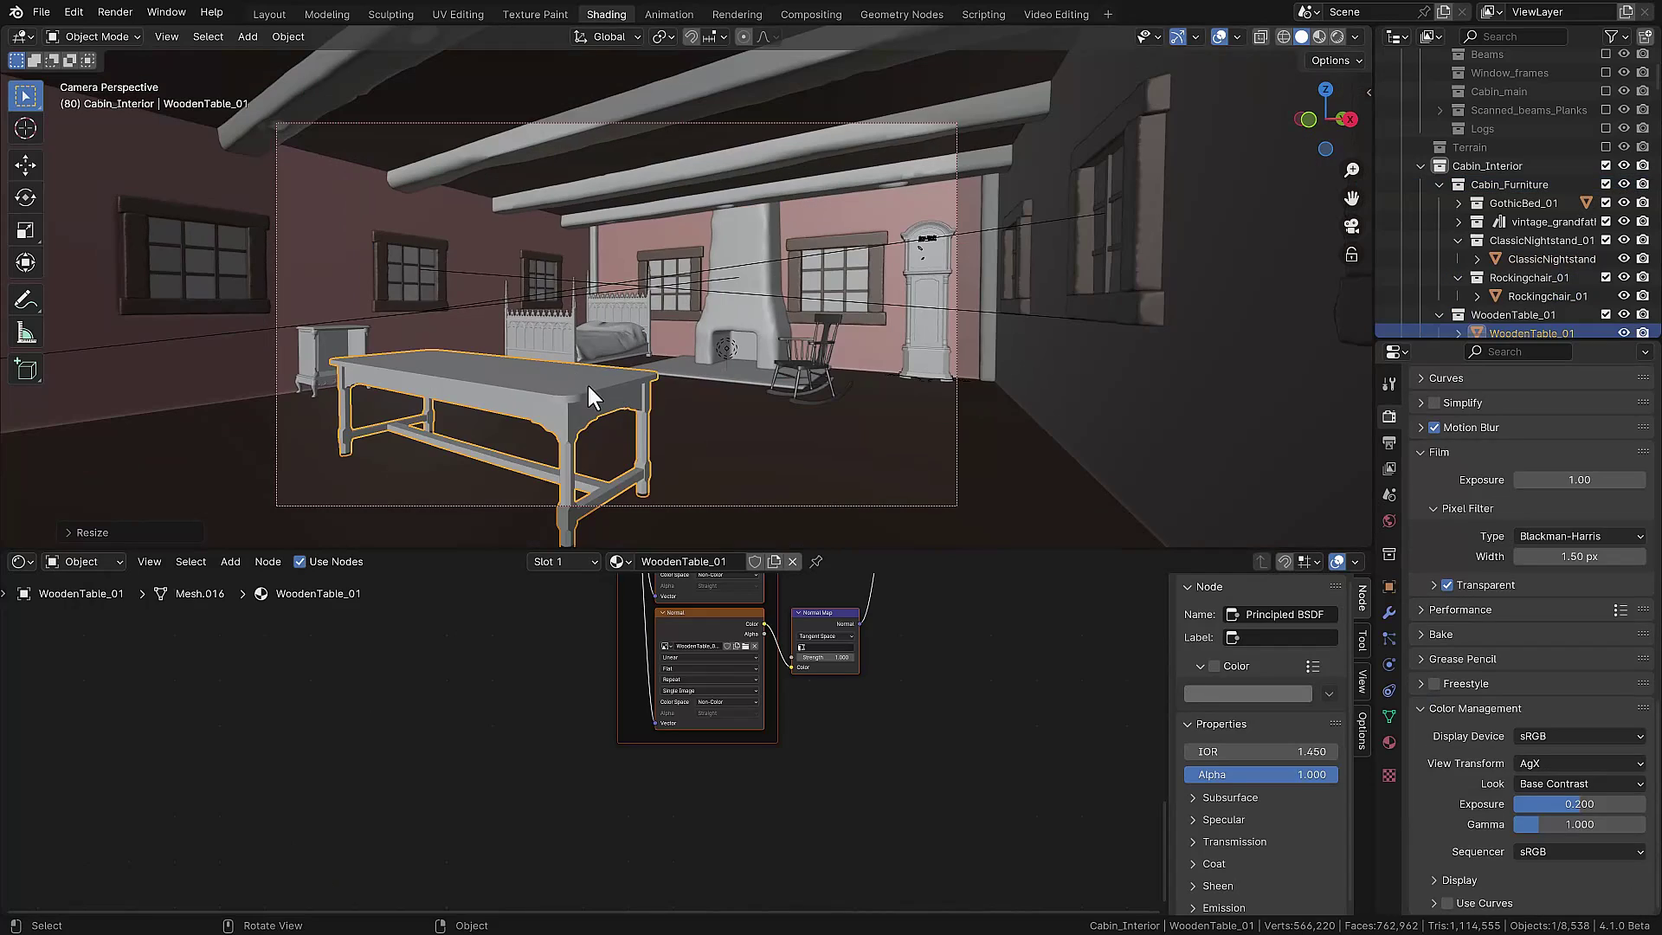
# - Raise the warm 6 W point light along Z to the candles of the nightstand candelabra and check it in a render
pyautogui.scroll(2, 382, 407)
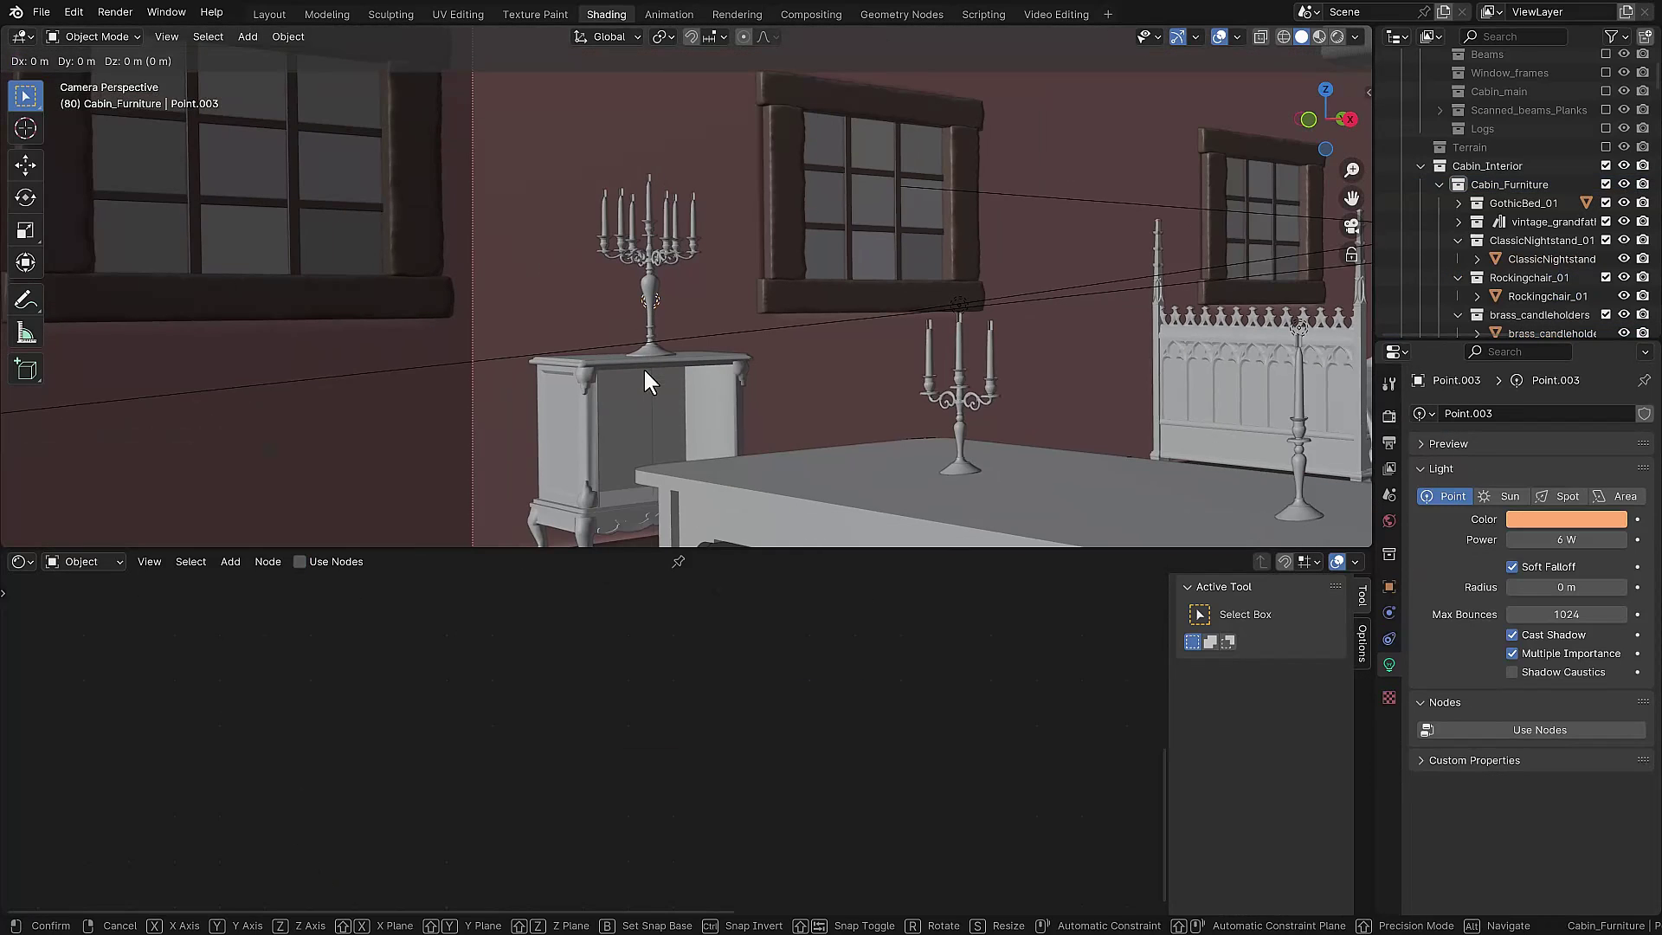
pyautogui.press('g')
pyautogui.press('z')
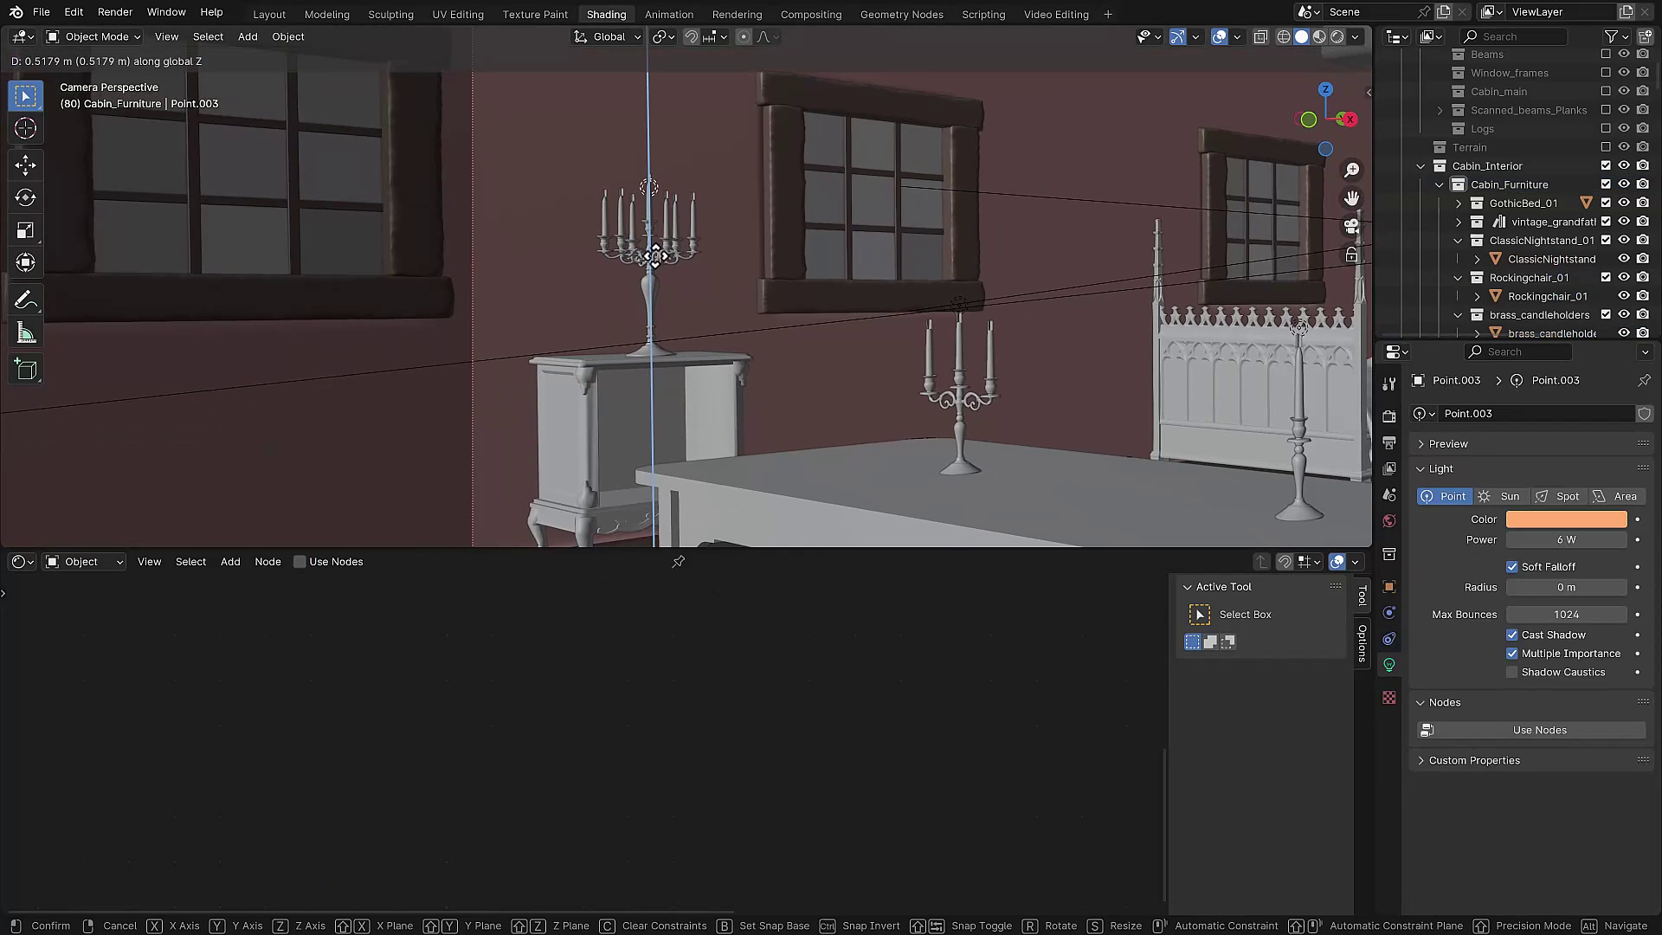
pyautogui.click(657, 234)
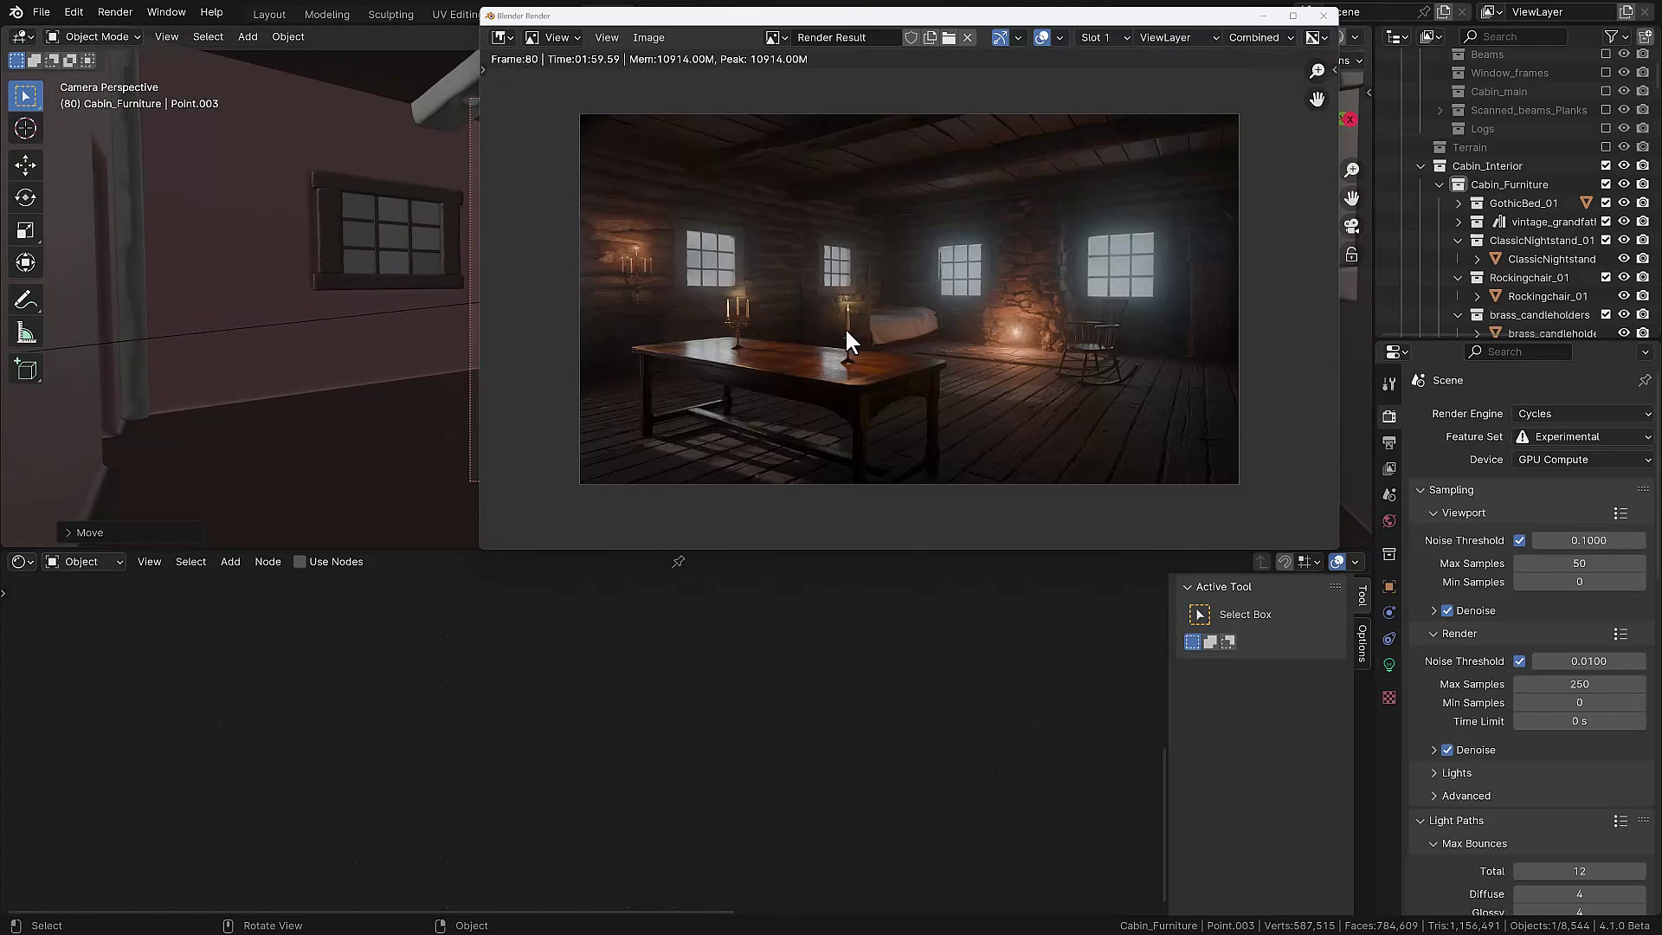
pyautogui.scroll(1, 950, 355)
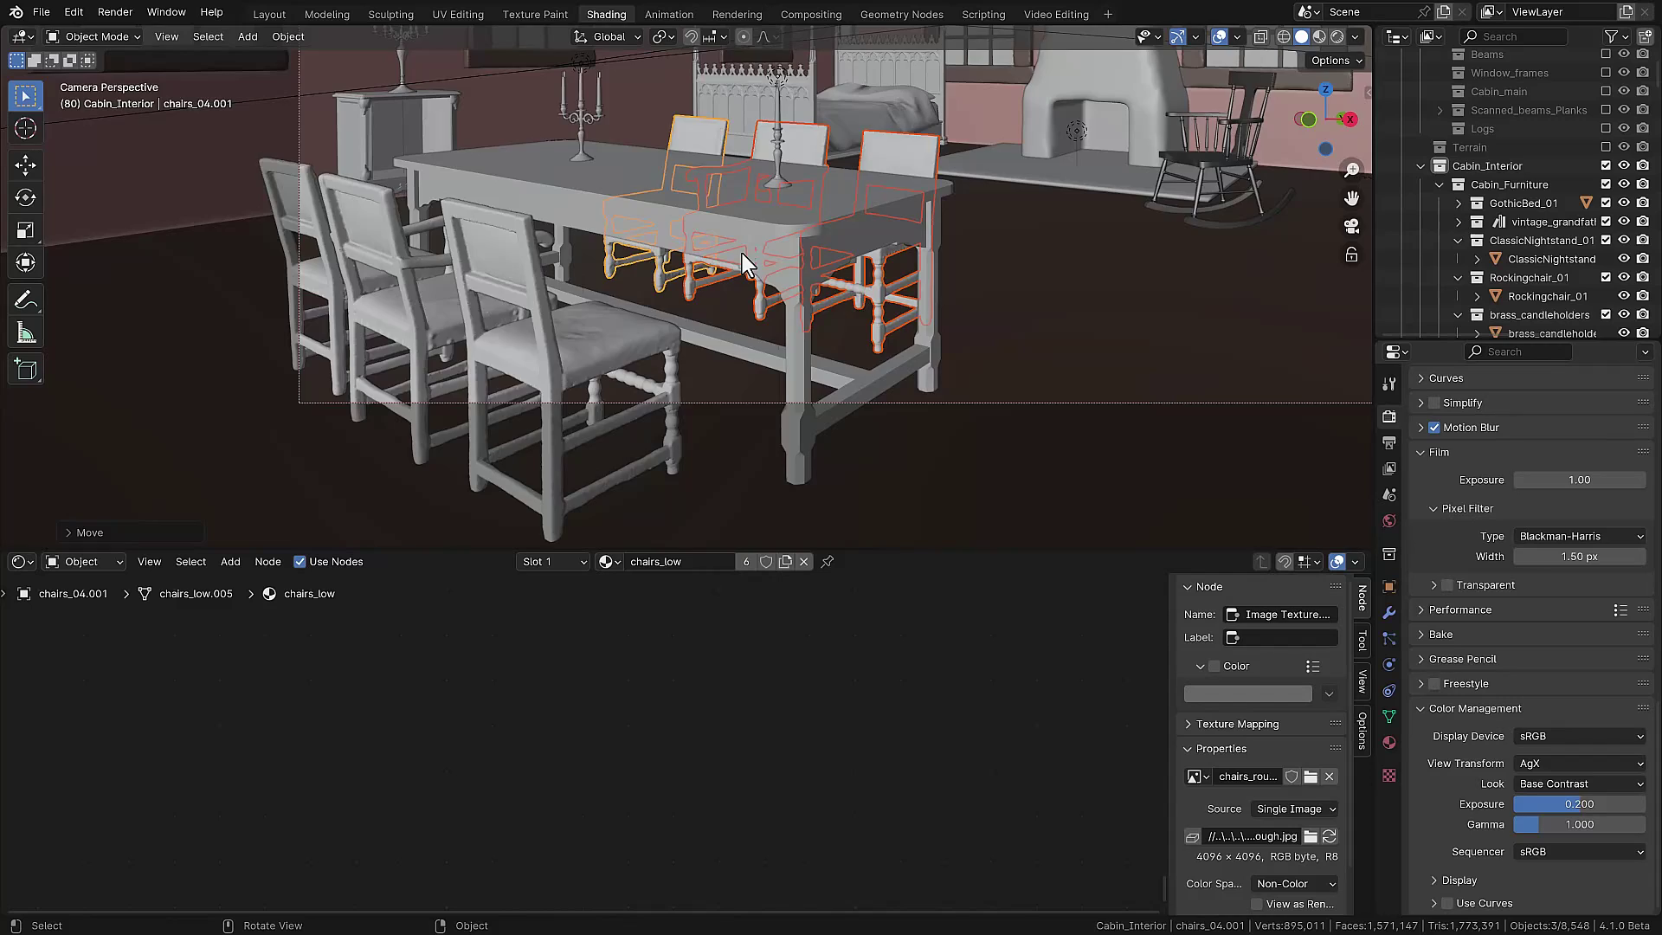
# - Reposition the three chairs on the far side of the wooden table from the top view
pyautogui.press('KP_7')
pyautogui.press('g')
pyautogui.click(757, 274)
pyautogui.click(690, 430)
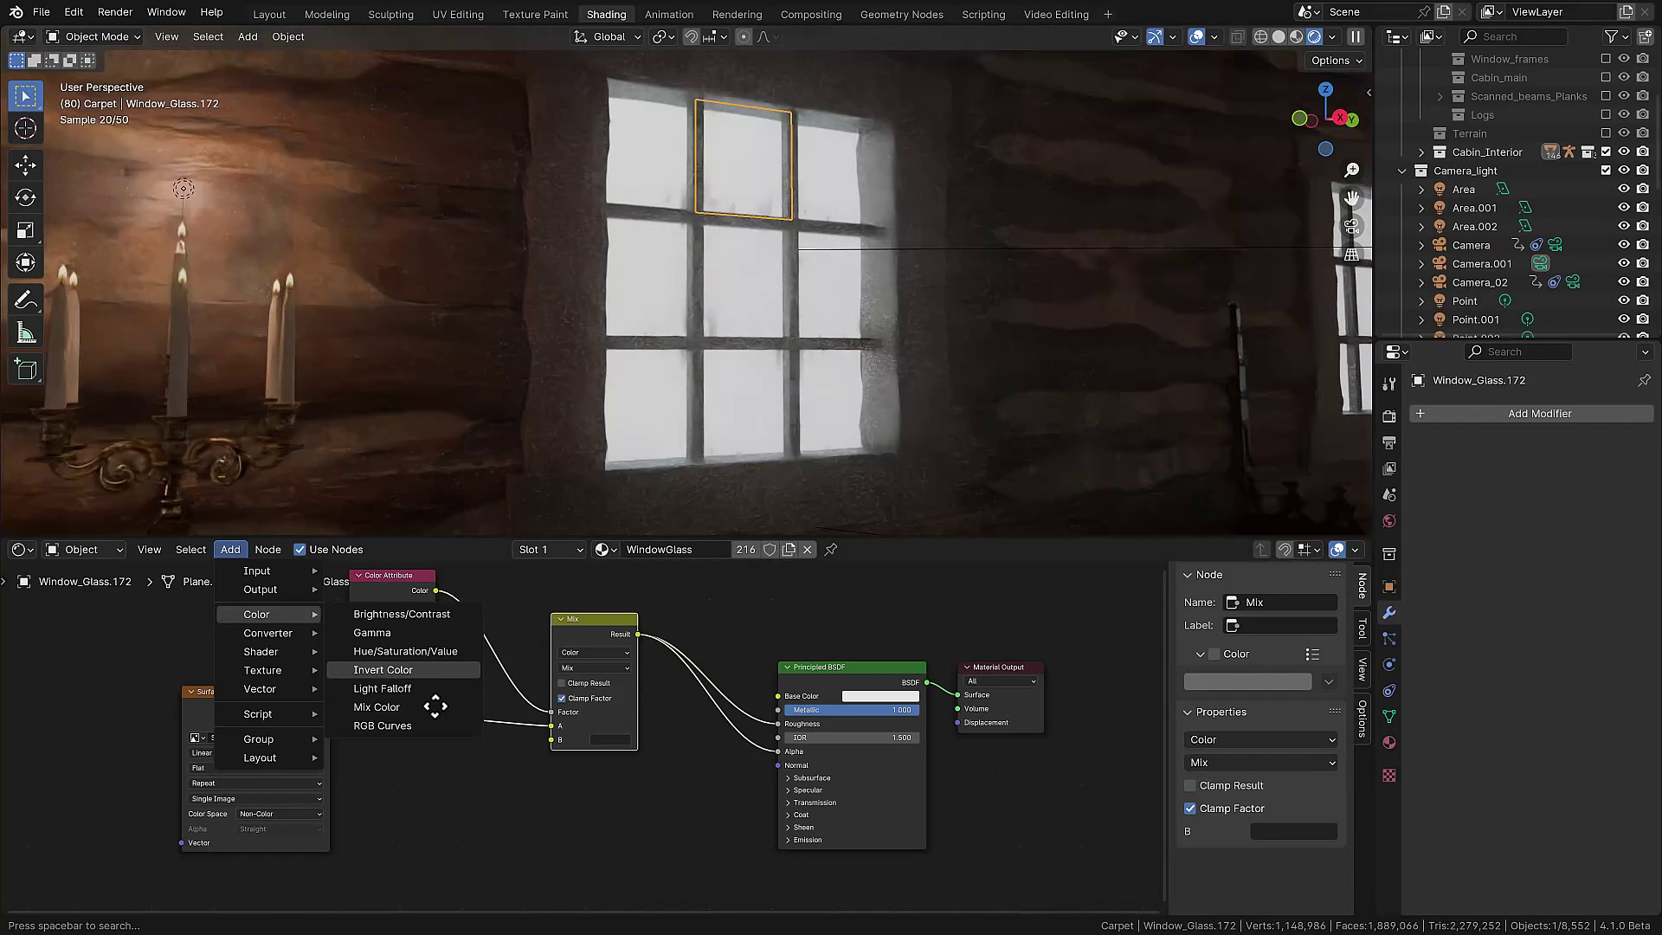
# - Insert an Invert Color node between the surface imperfections texture and the Mix node in the WindowGlass material
pyautogui.click(434, 701)
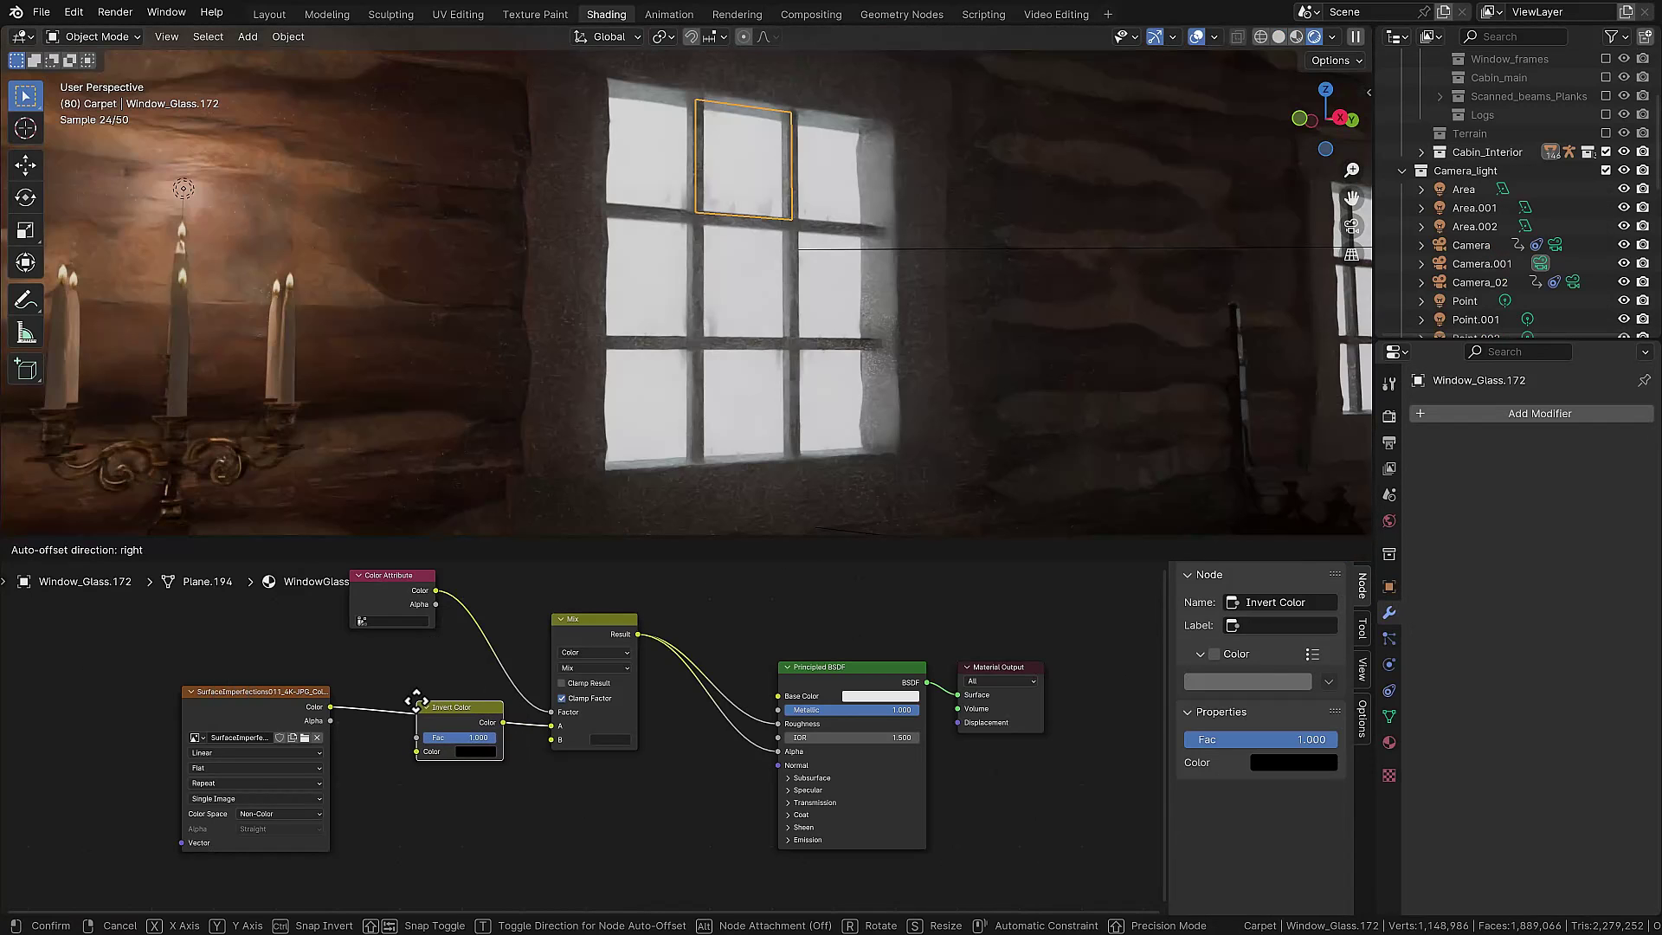
pyautogui.click(414, 698)
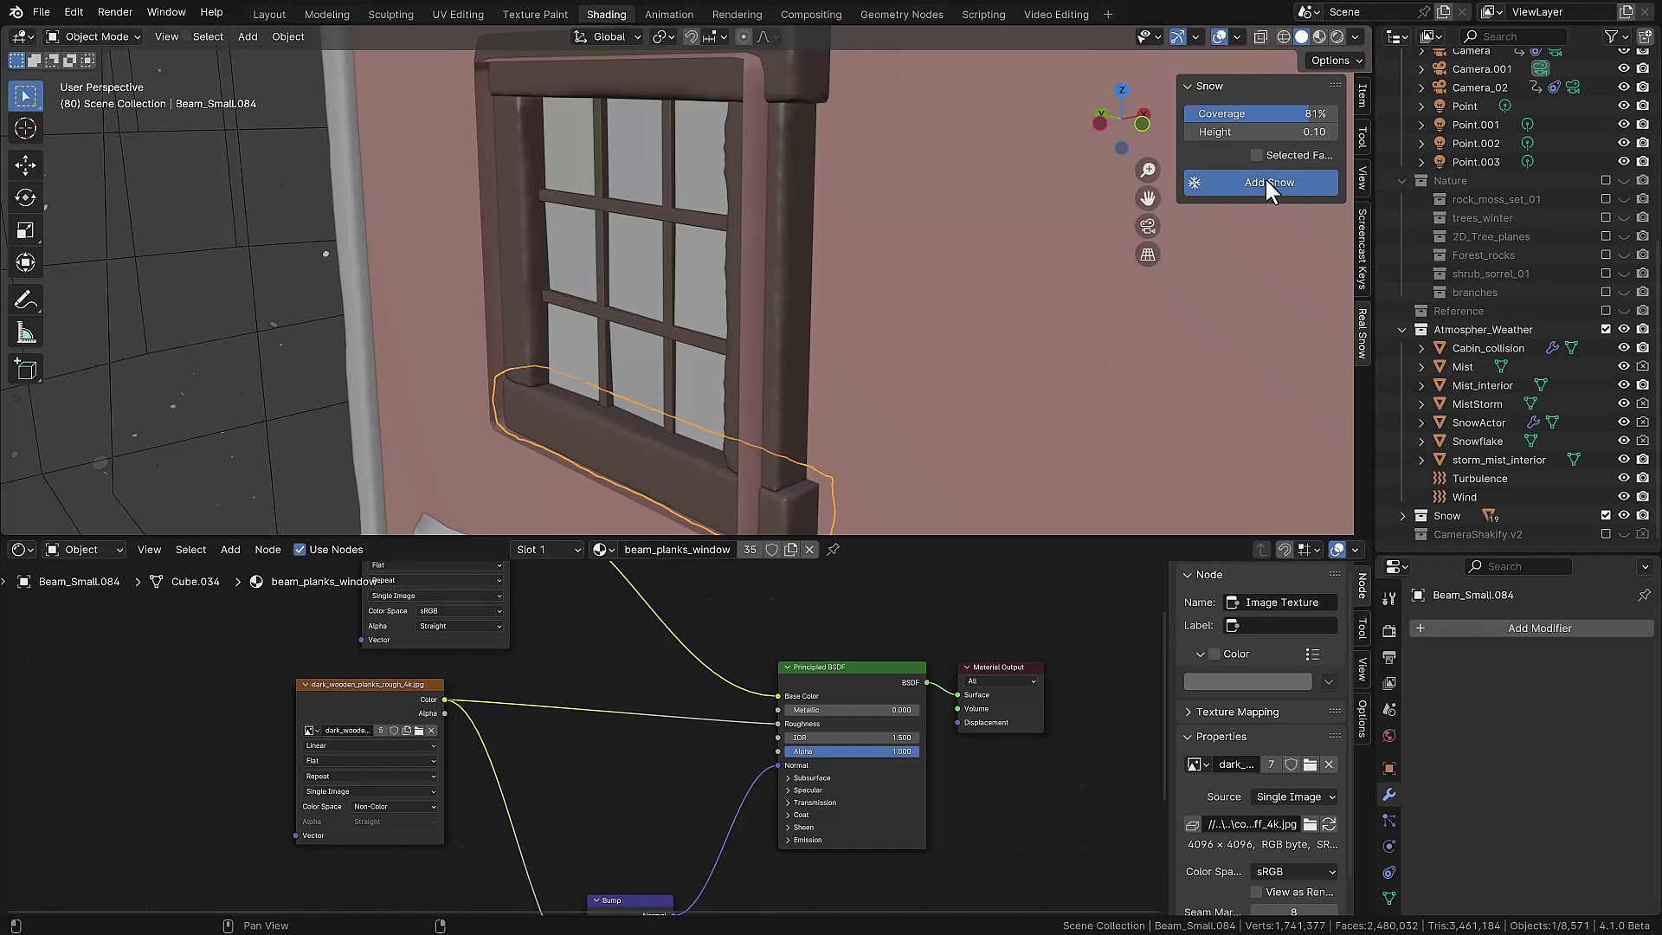
# - Add snow to the window's lower frame beam with 81% coverage and 0.10 height
pyautogui.click(1265, 180)
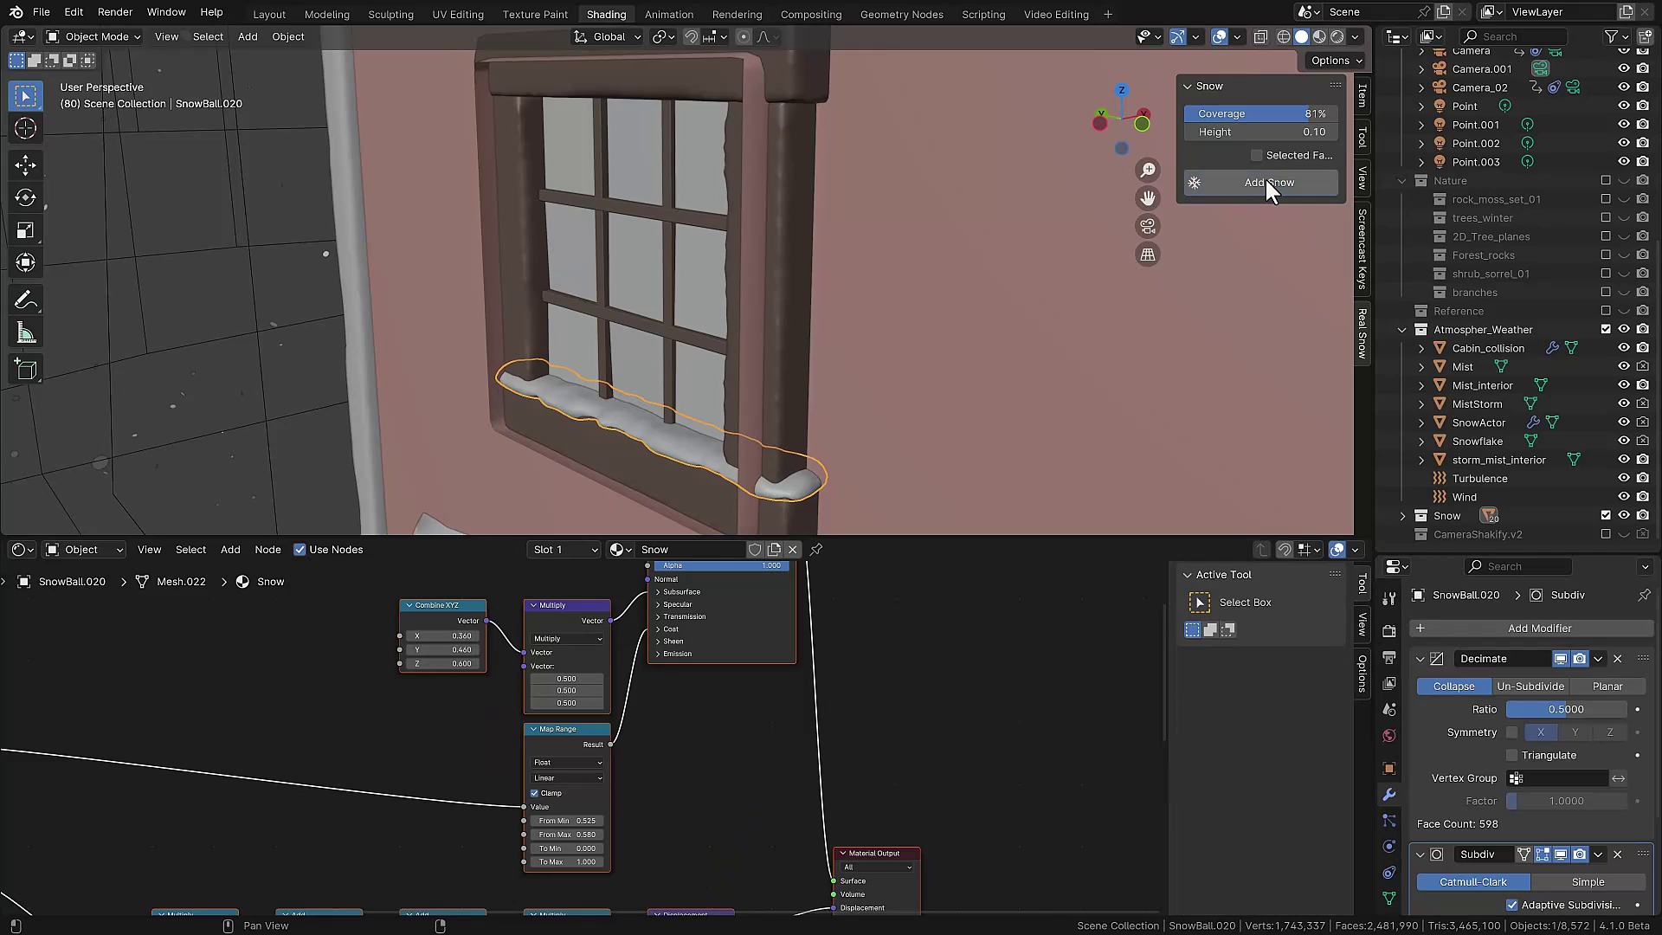
# - Move the snow on the window's lower frame beam along X and check the windows in a render
pyautogui.press('g')
pyautogui.press('x')
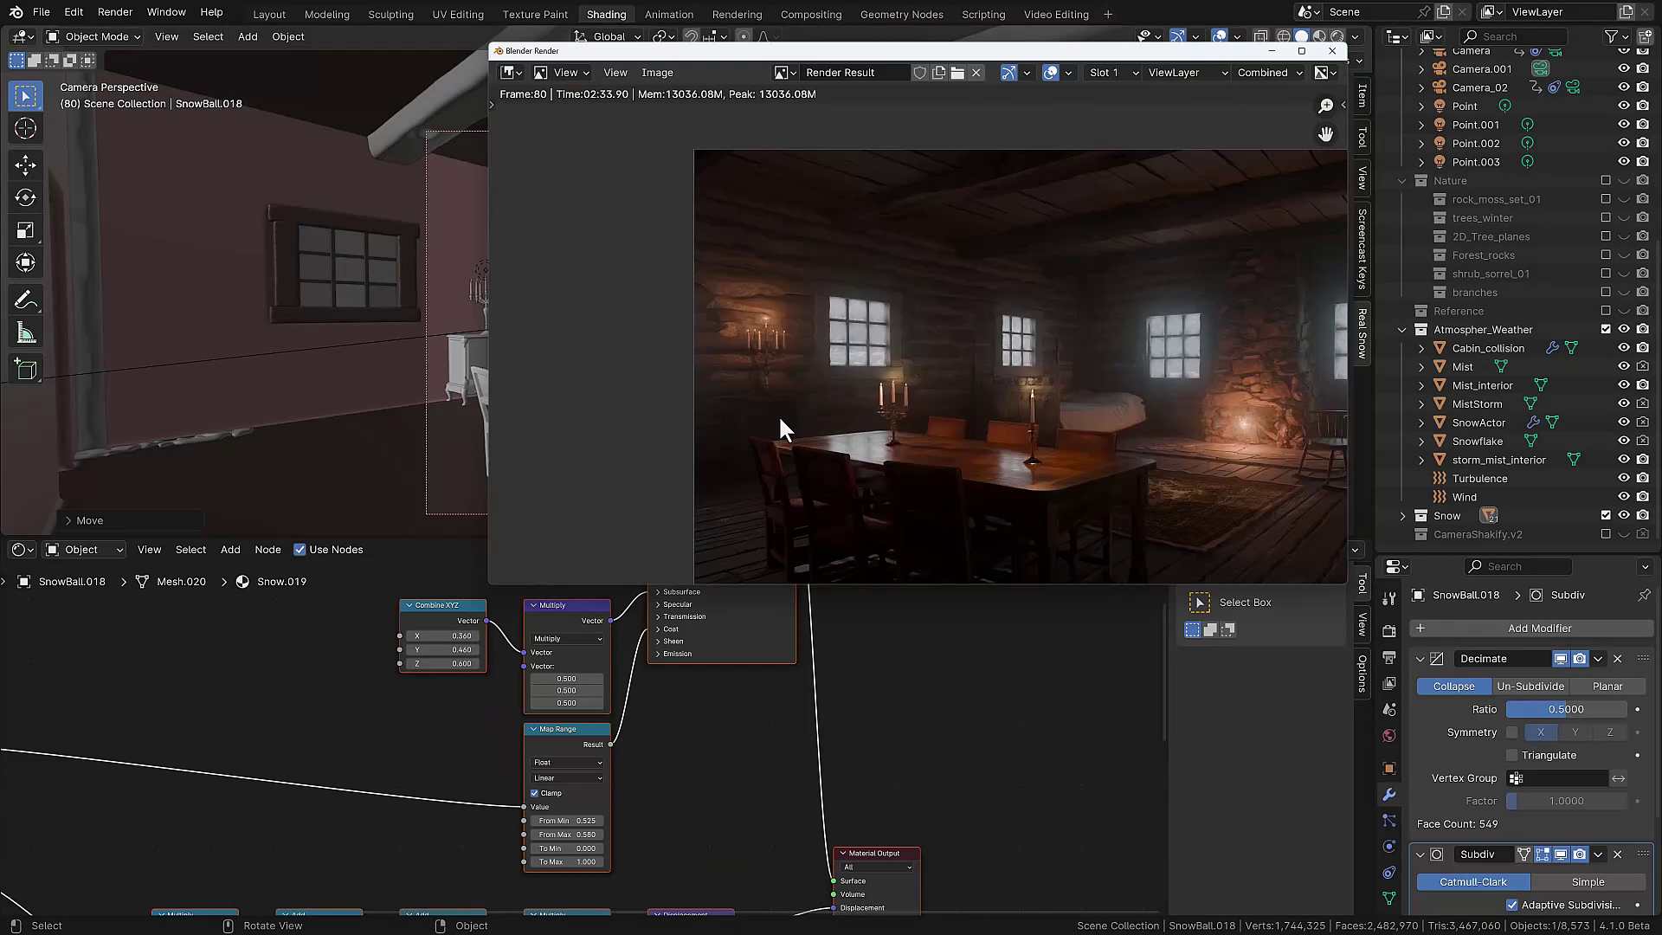
pyautogui.scroll(6, 786, 414)
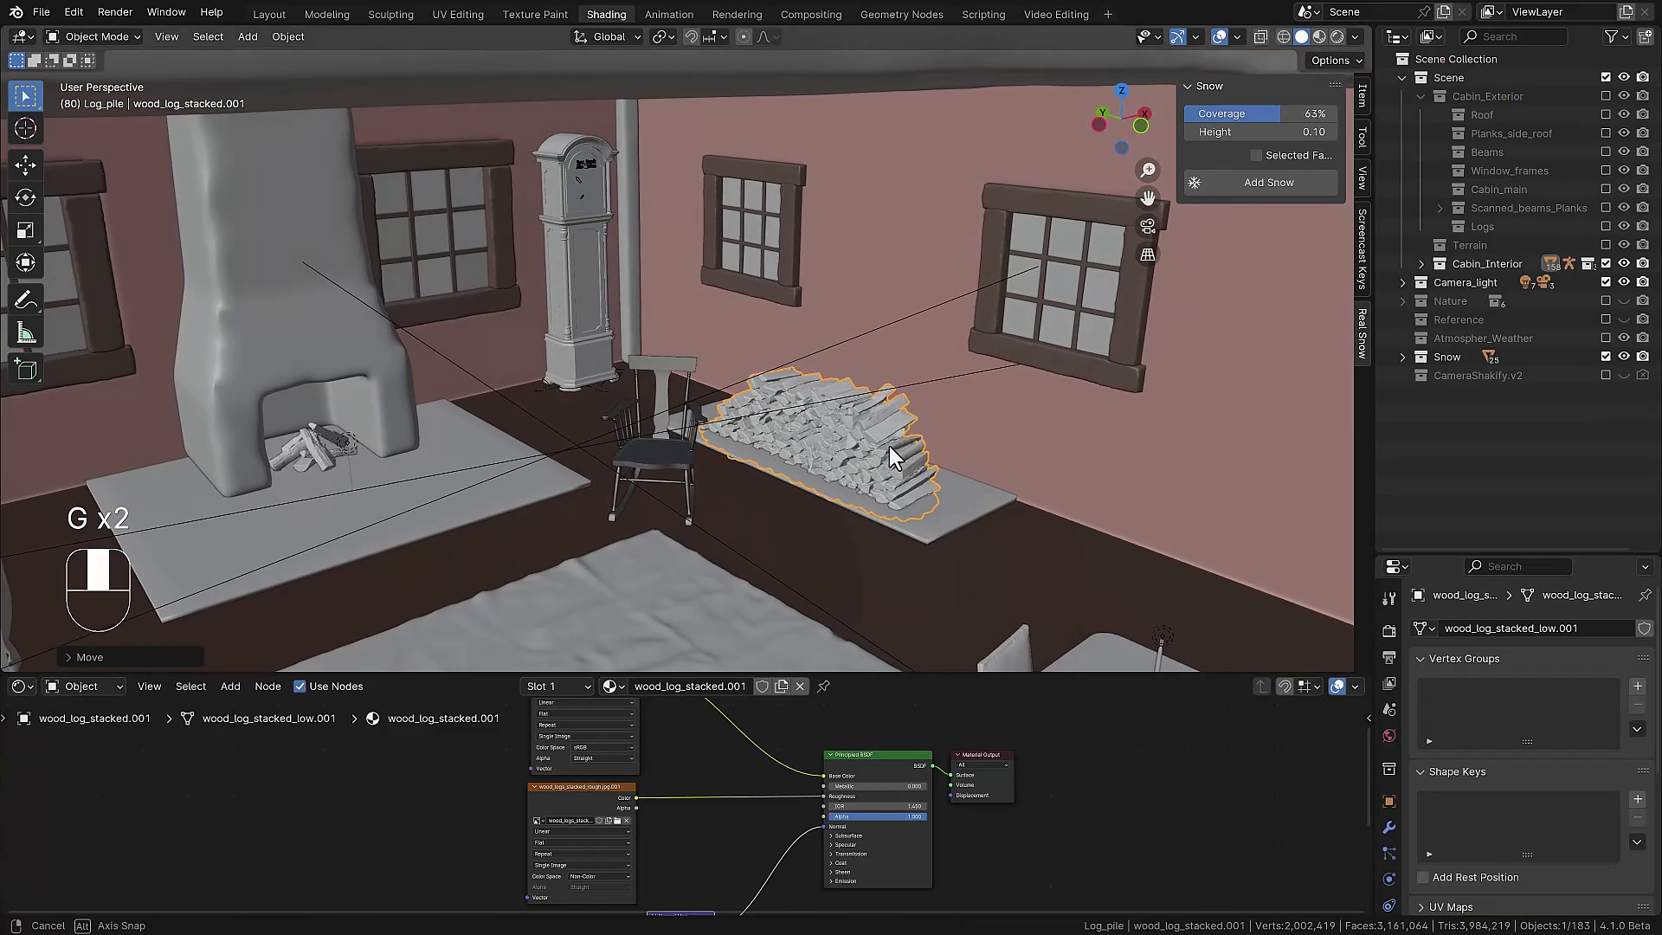
# - Reposition the stacked log pile on the stone slab beneath the window and check it through the camera
pyautogui.press('g')
pyautogui.click(881, 416)
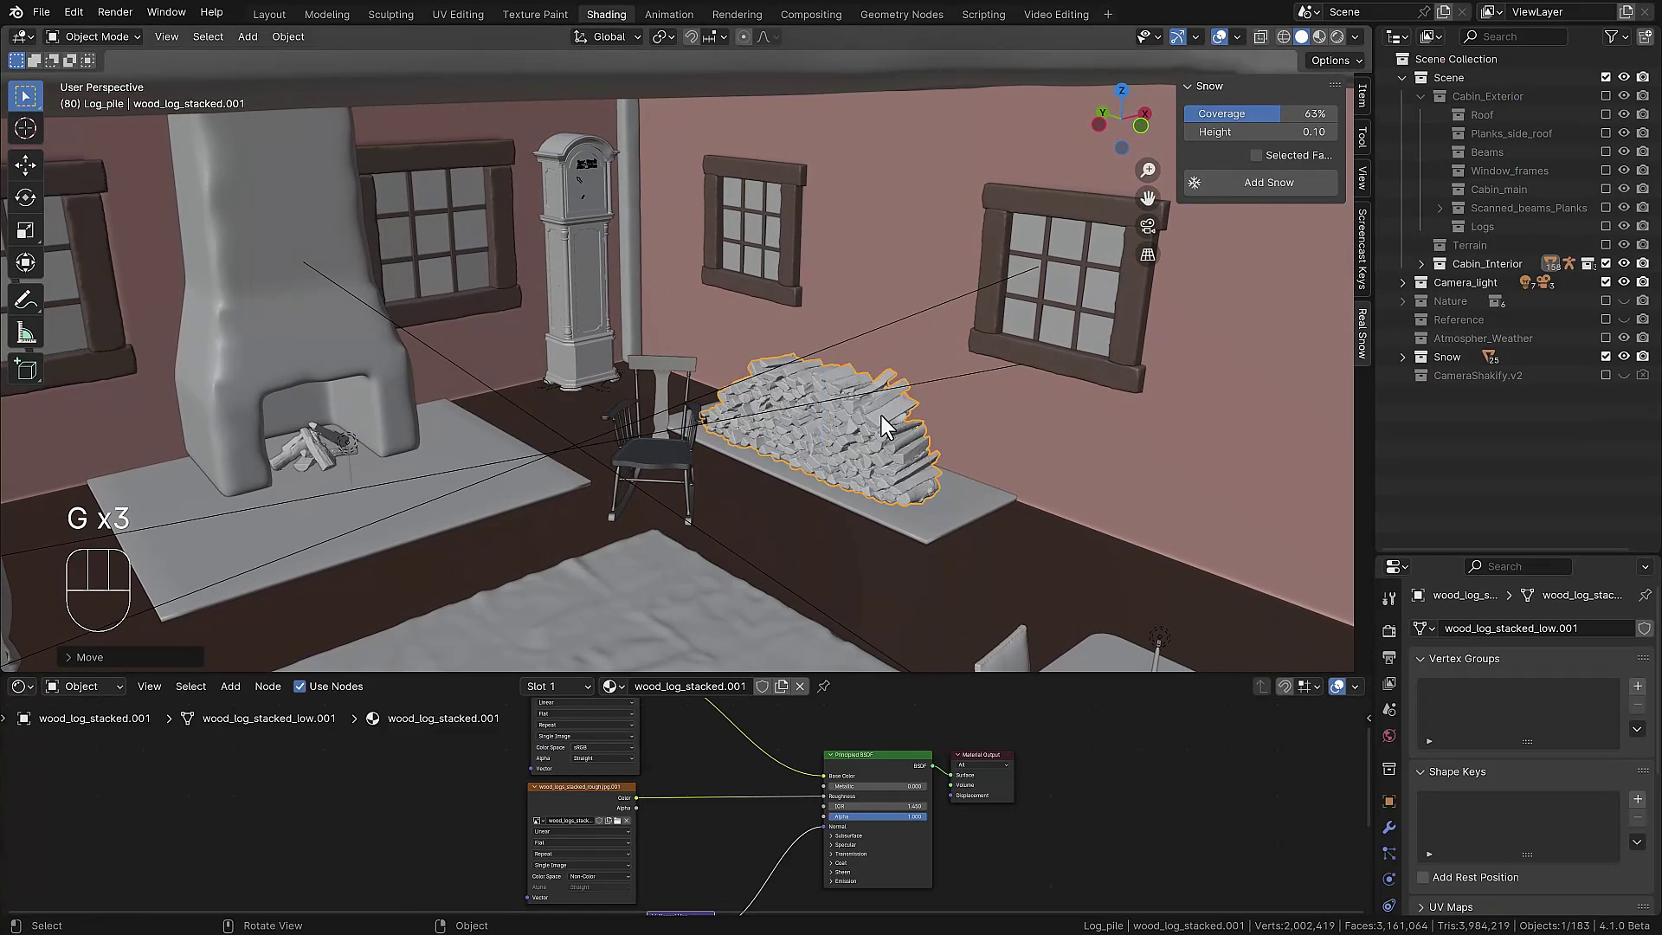
pyautogui.press('KP_0')
pyautogui.press('g')
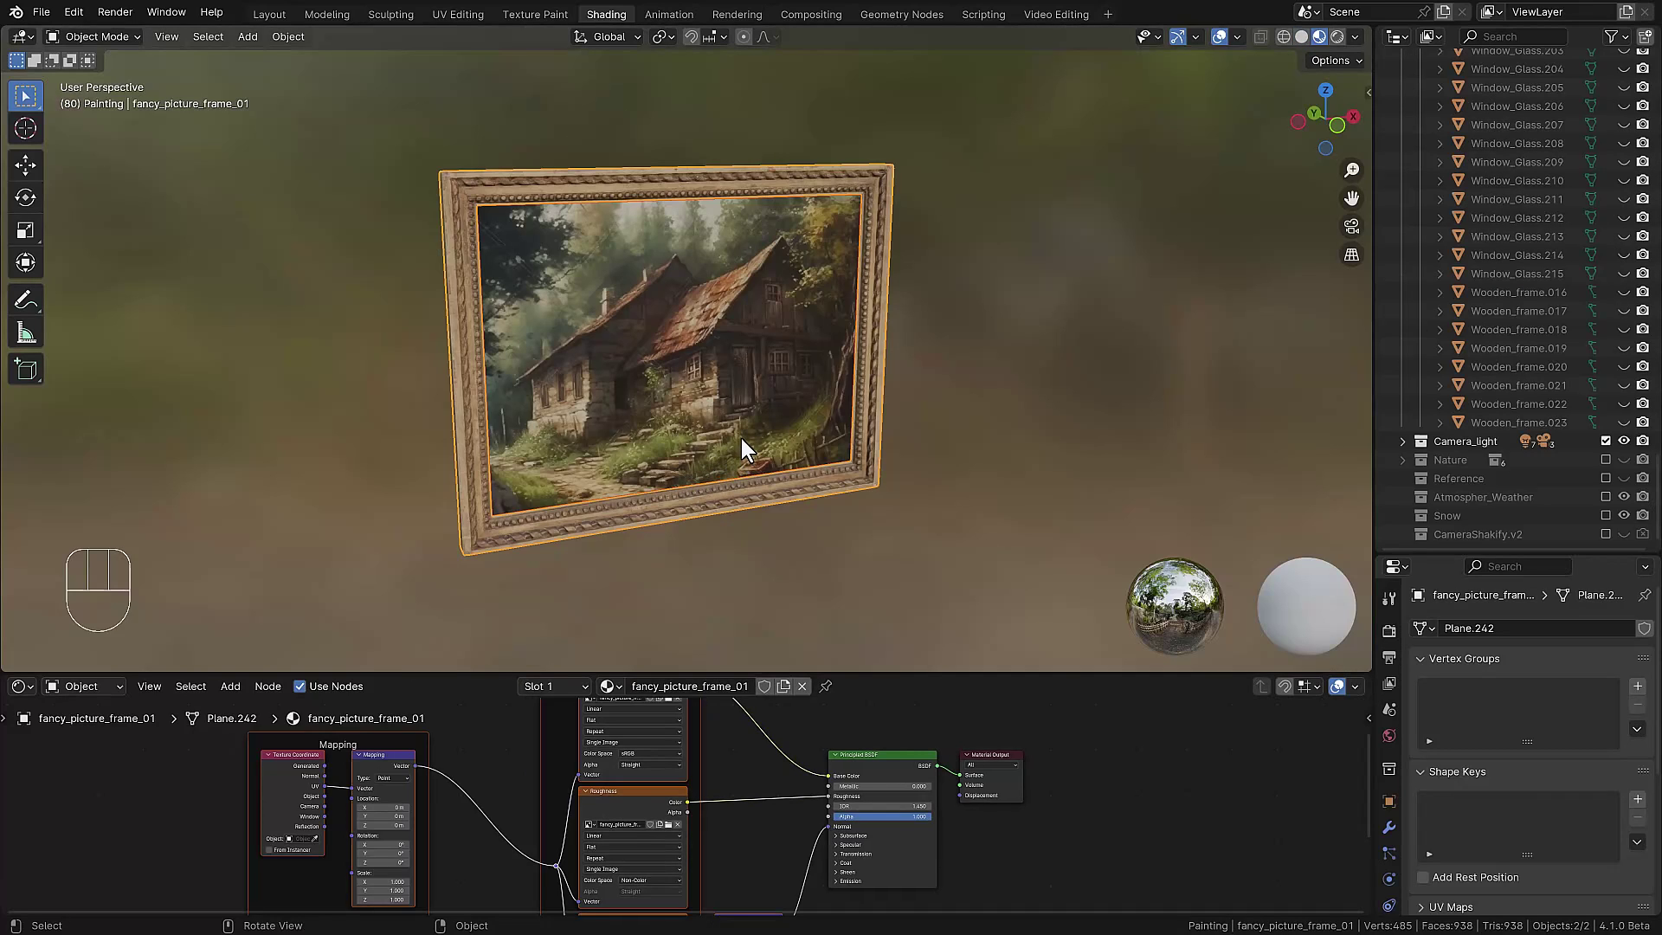
pyautogui.scroll(-4, 761, 343)
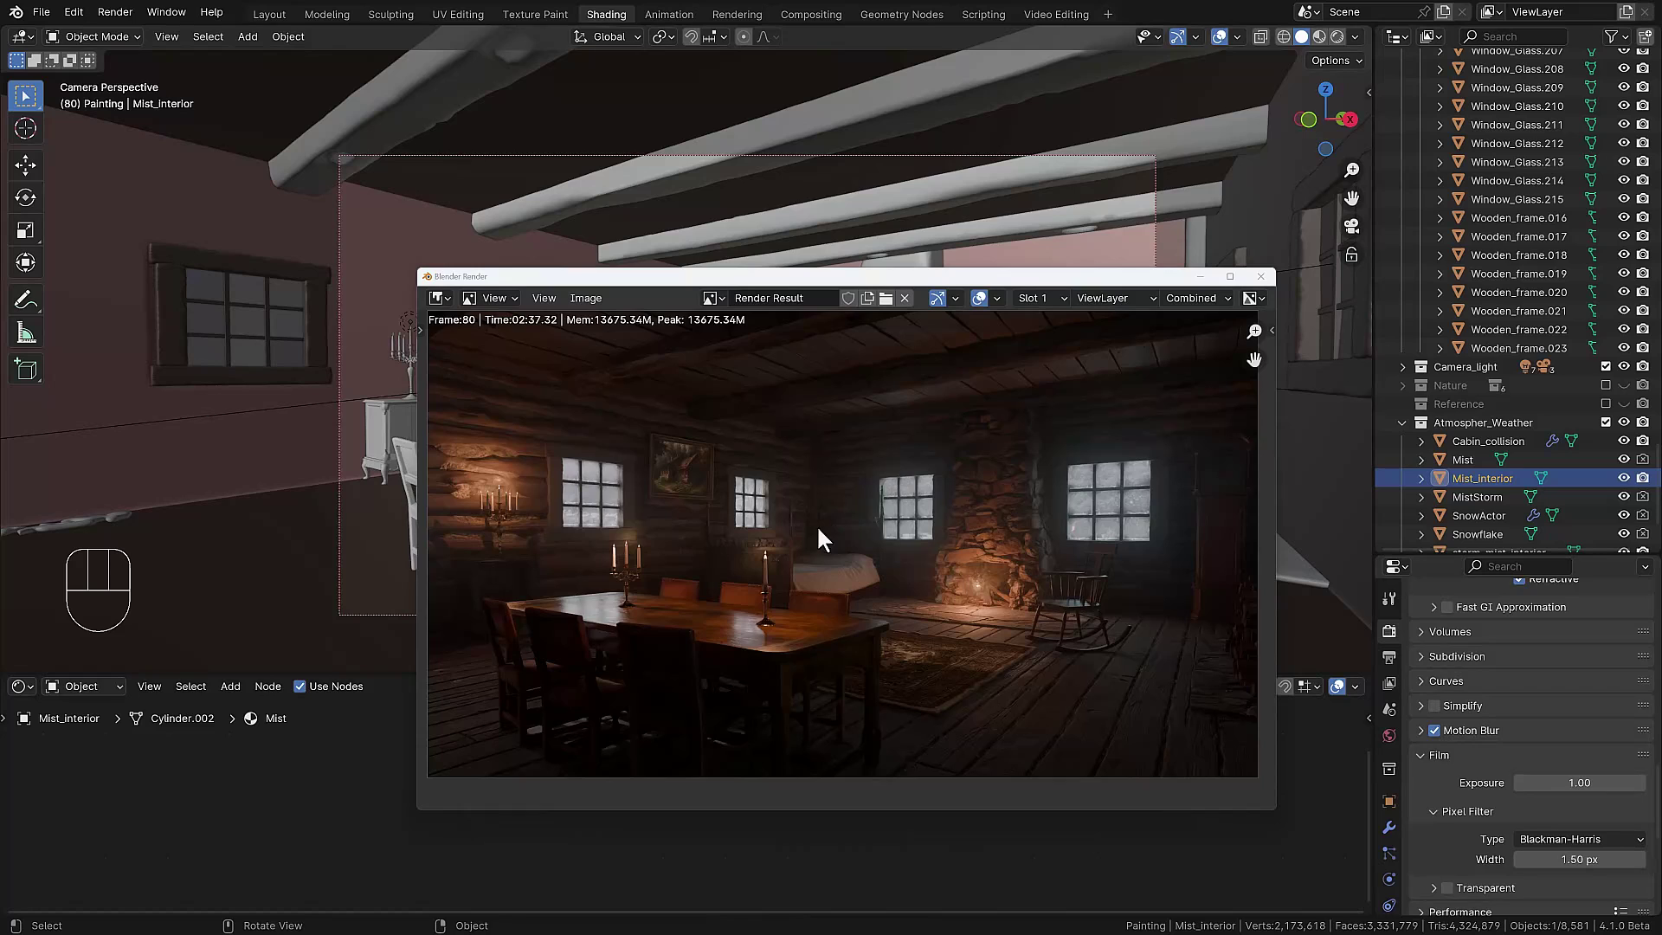
pyautogui.moveTo(818, 530); pyautogui.dragTo(837, 519, button='middle')
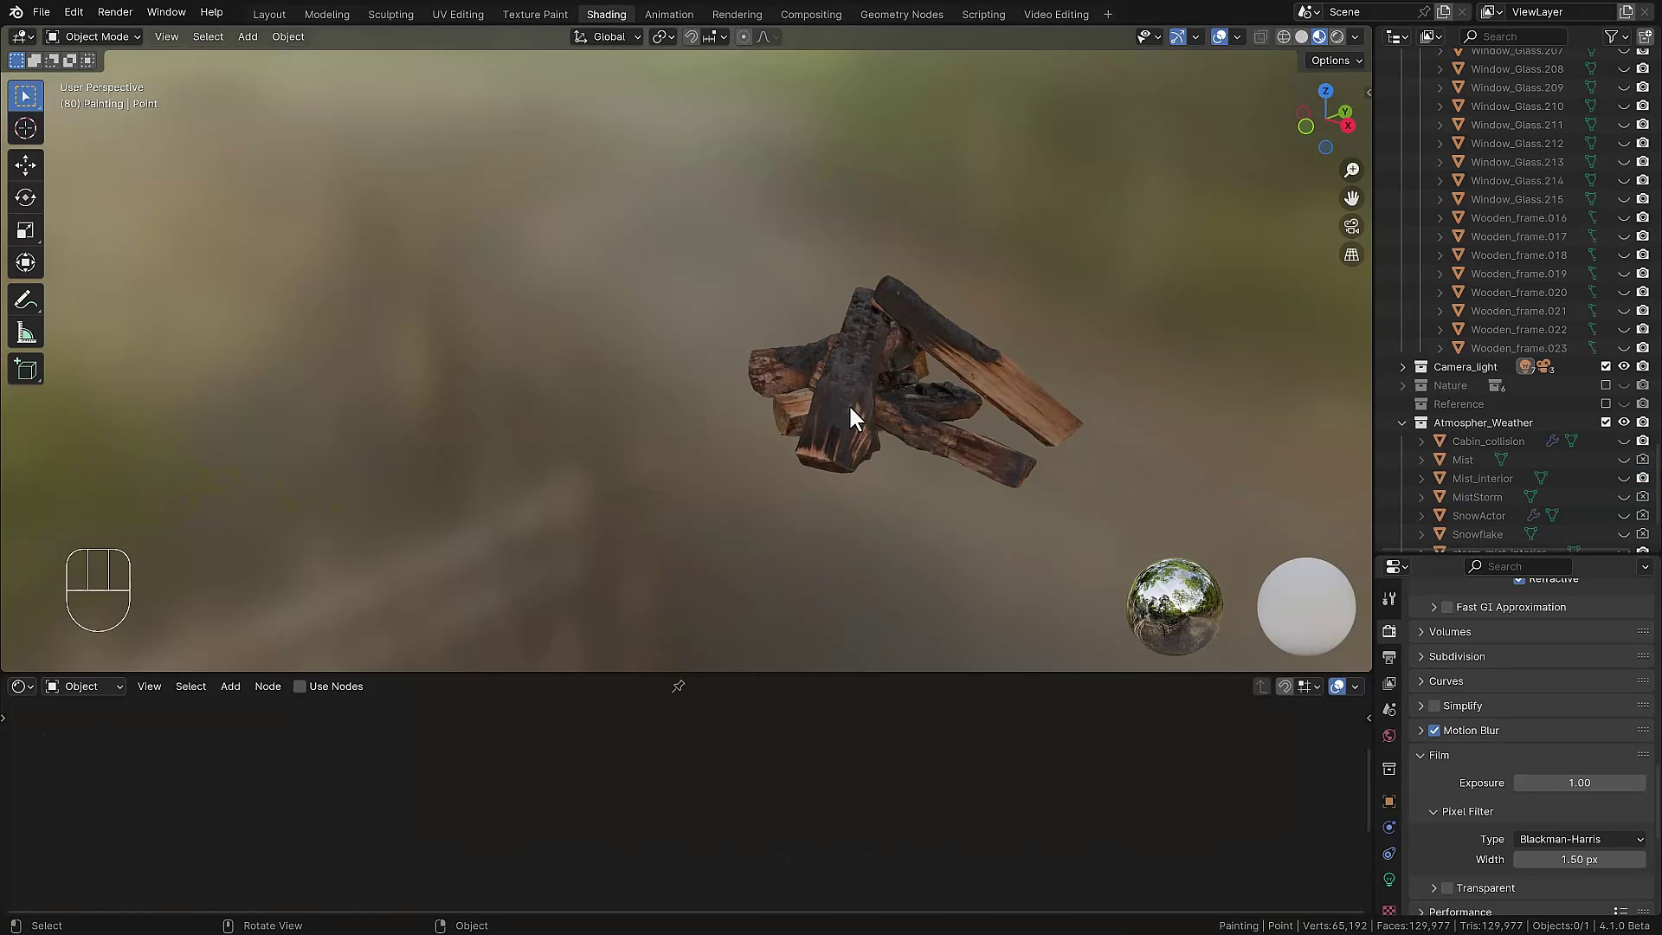
# - Apply the rotation and scale of the Fire_video plane at the fire logs and preview the flames in rendered shading
pyautogui.moveTo(848, 403); pyautogui.dragTo(739, 399, button='middle')
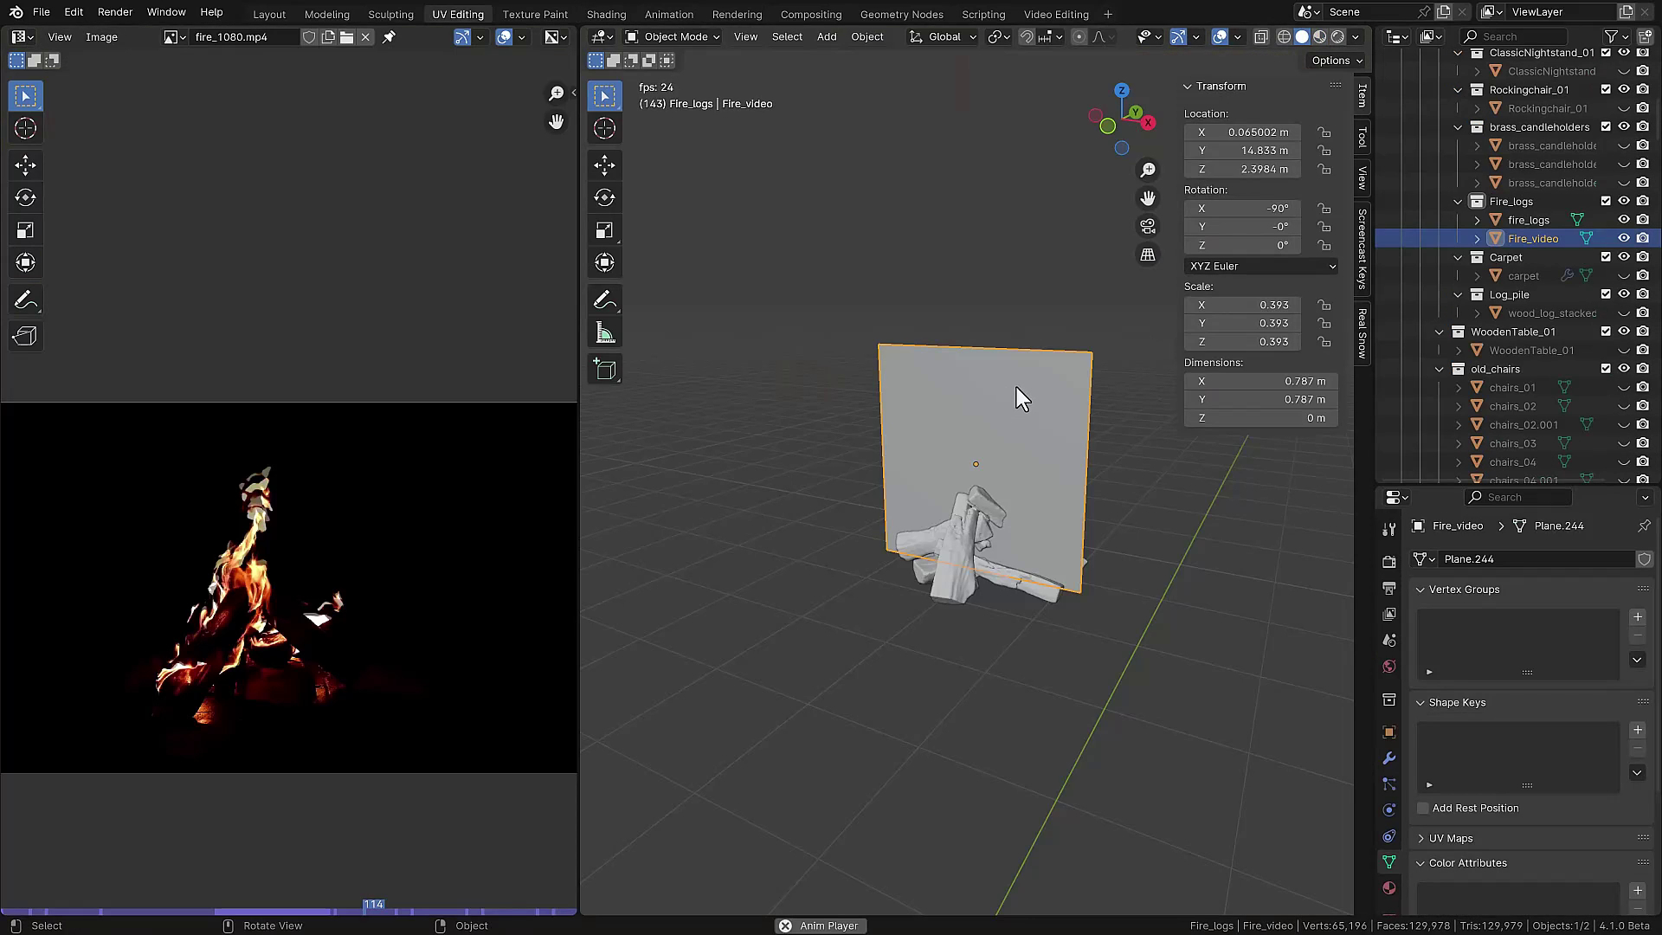
pyautogui.hotkey('ctrl', 'a')
pyautogui.click(1032, 391)
pyautogui.press('z')
pyautogui.click(1042, 319)
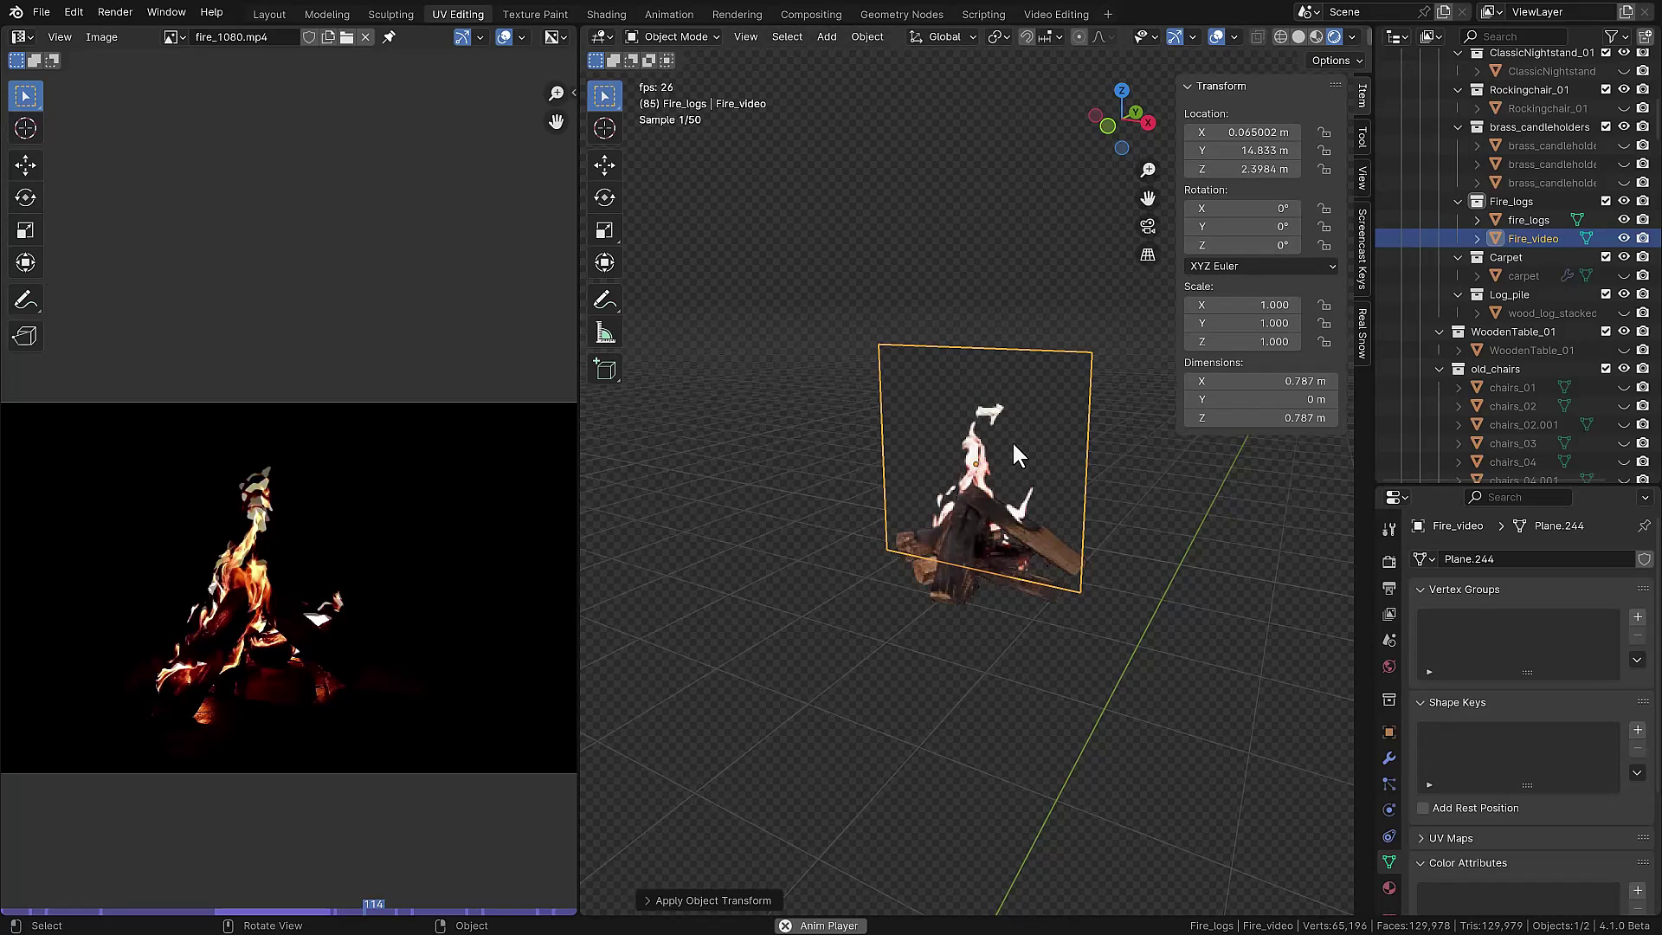
pyautogui.press('Escape')
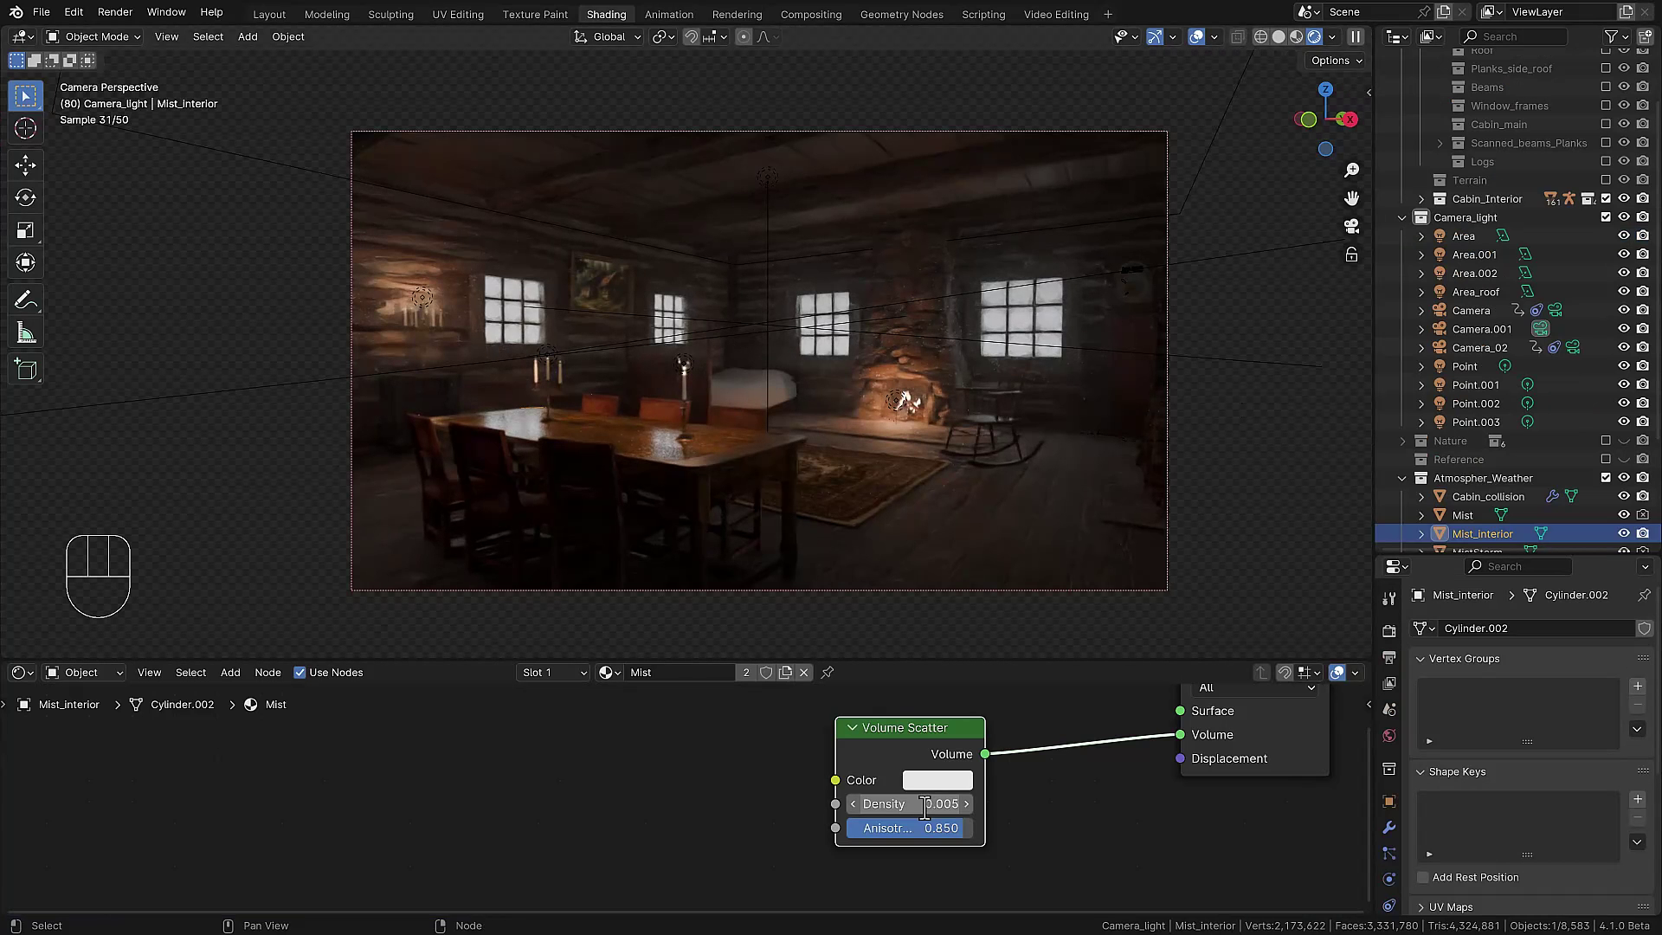
# - Raise the power of the Area_roof light and check the cabin's brightness in a render
pyautogui.click(1494, 293)
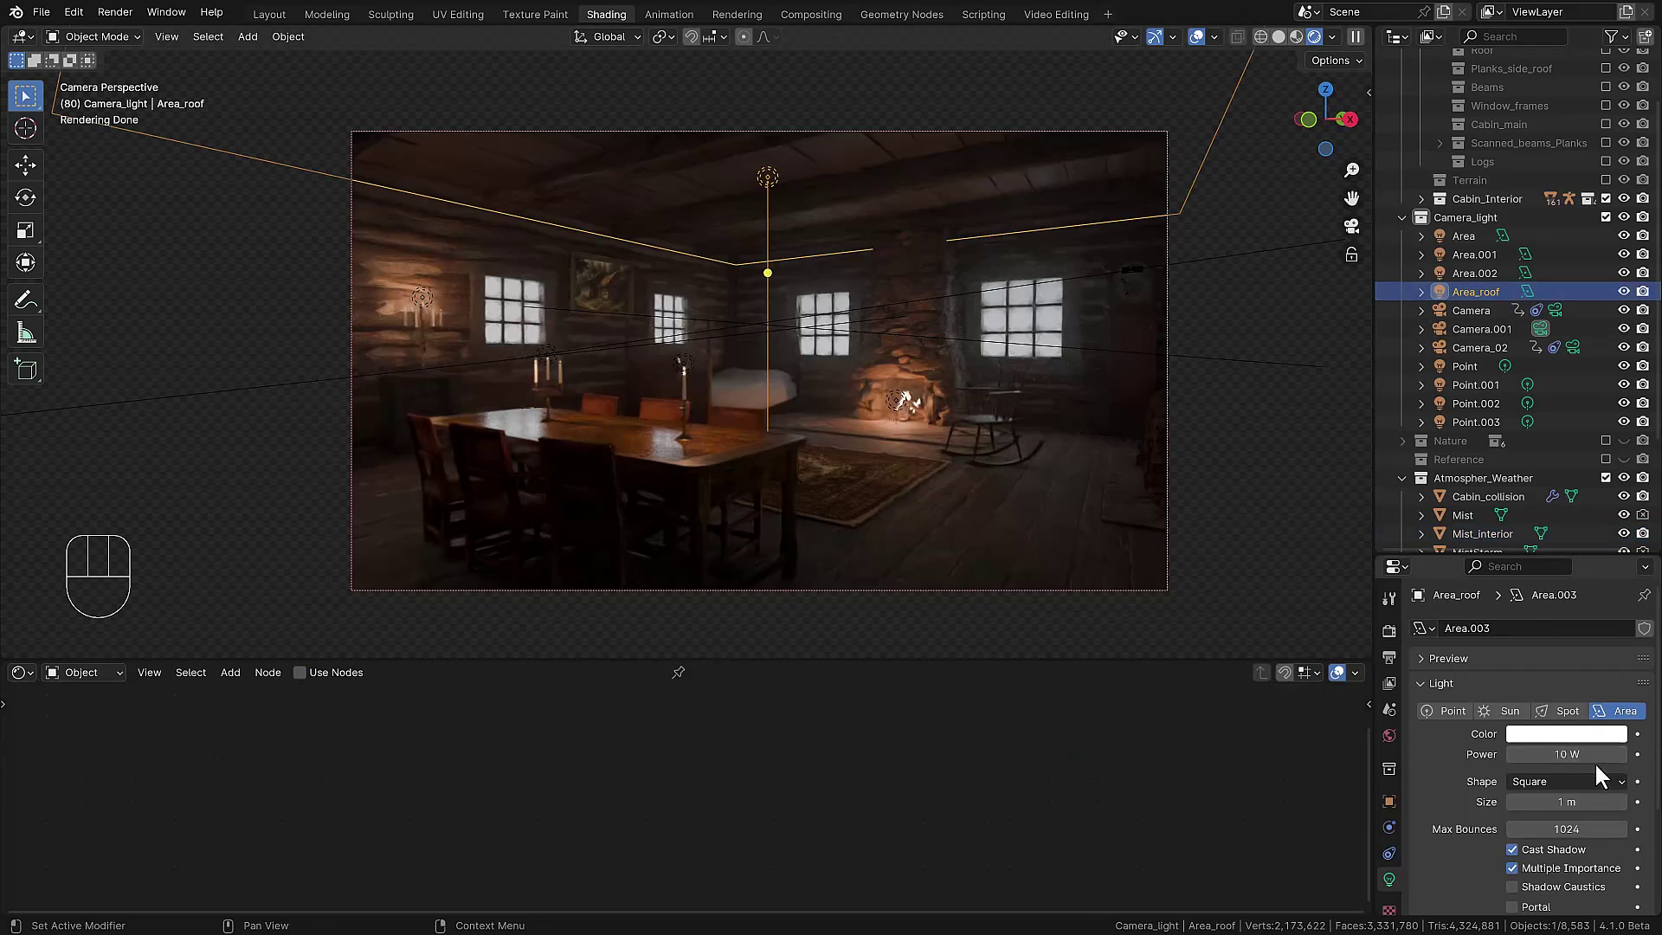
pyautogui.moveTo(1595, 761); pyautogui.dragTo(1639, 761)
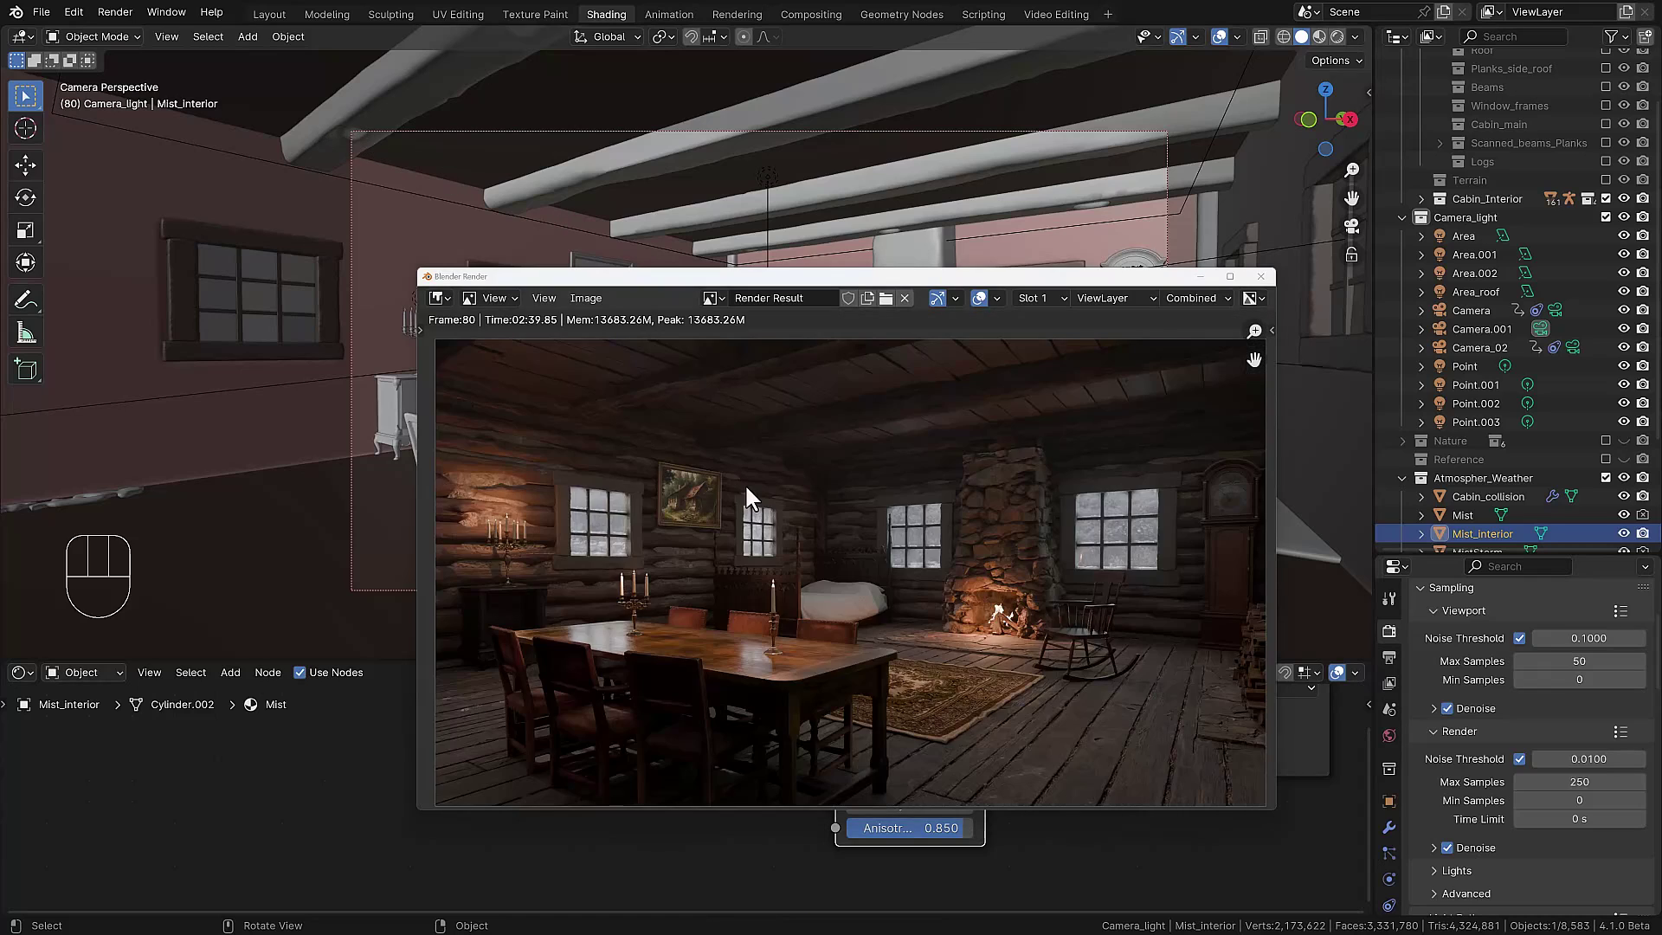
pyautogui.scroll(-2, 743, 500)
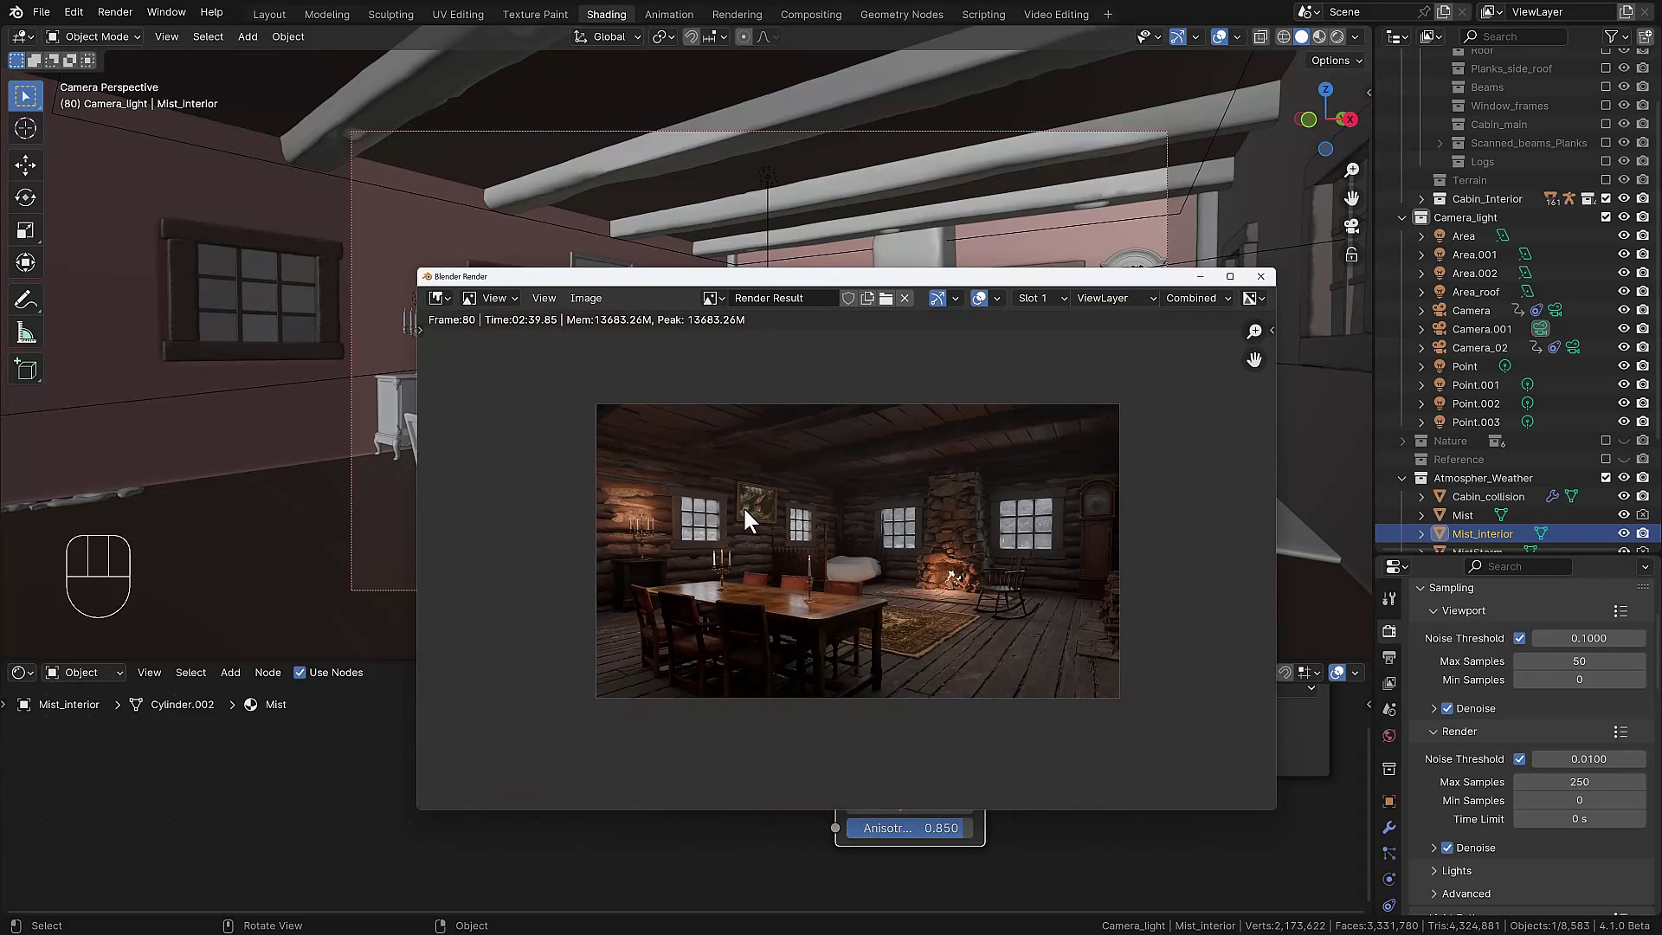
pyautogui.scroll(3, 812, 517)
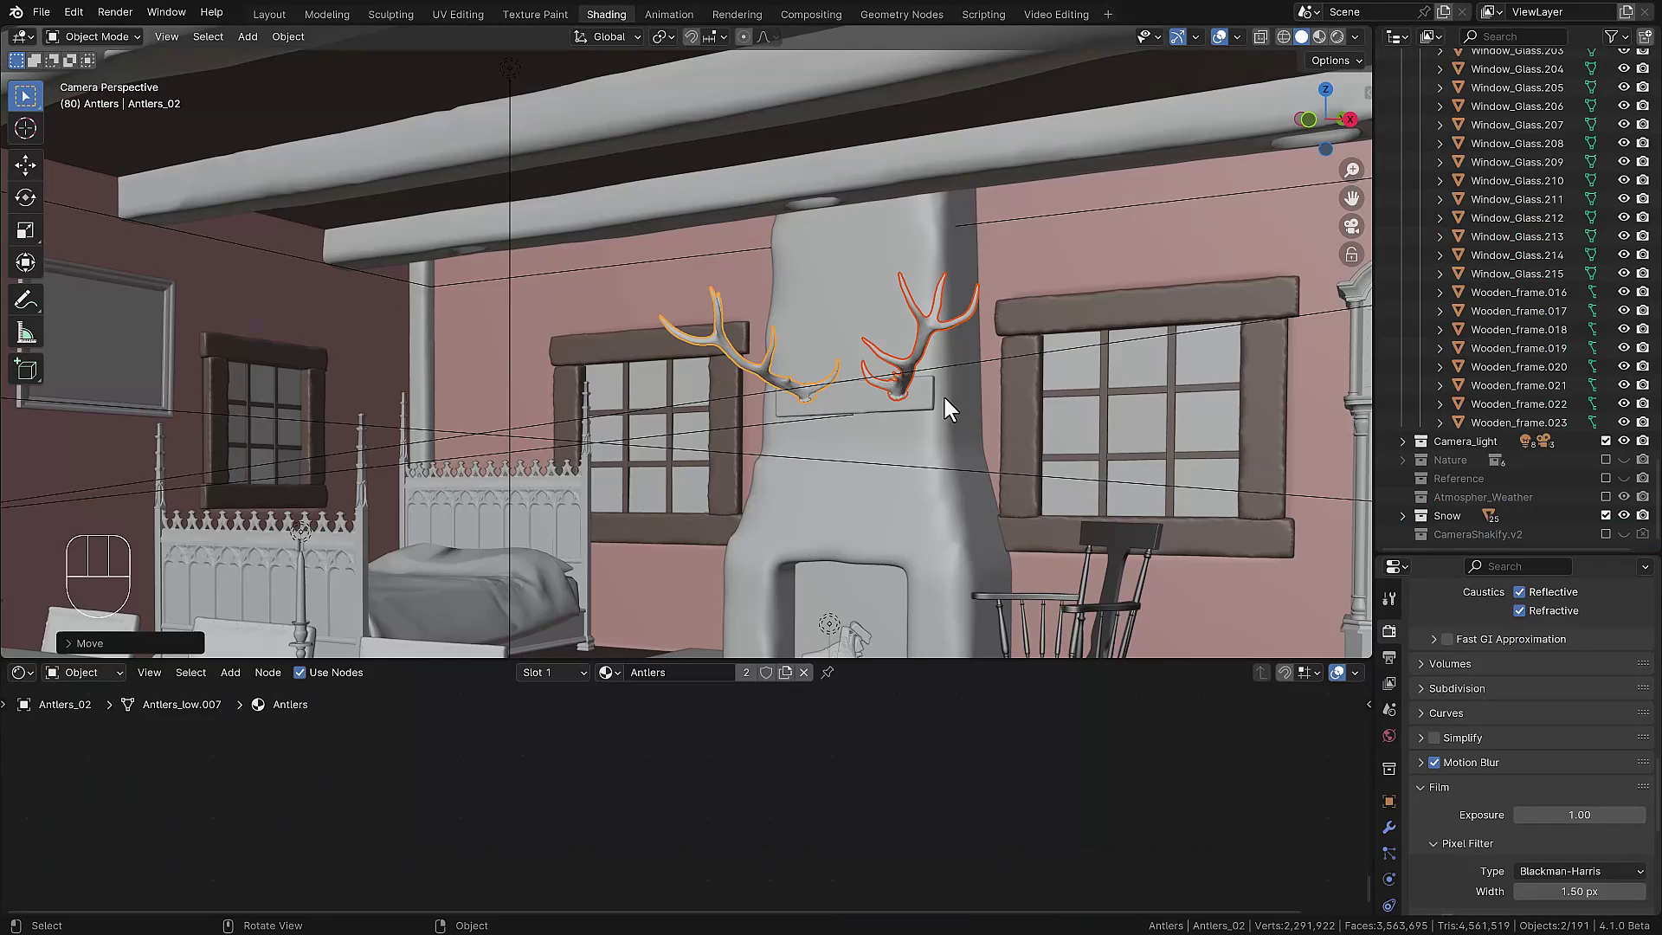
# - Select only the Antlers_02 antler on the chimney plaque and inspect how its base meets the board
pyautogui.press('KP_Decimal')
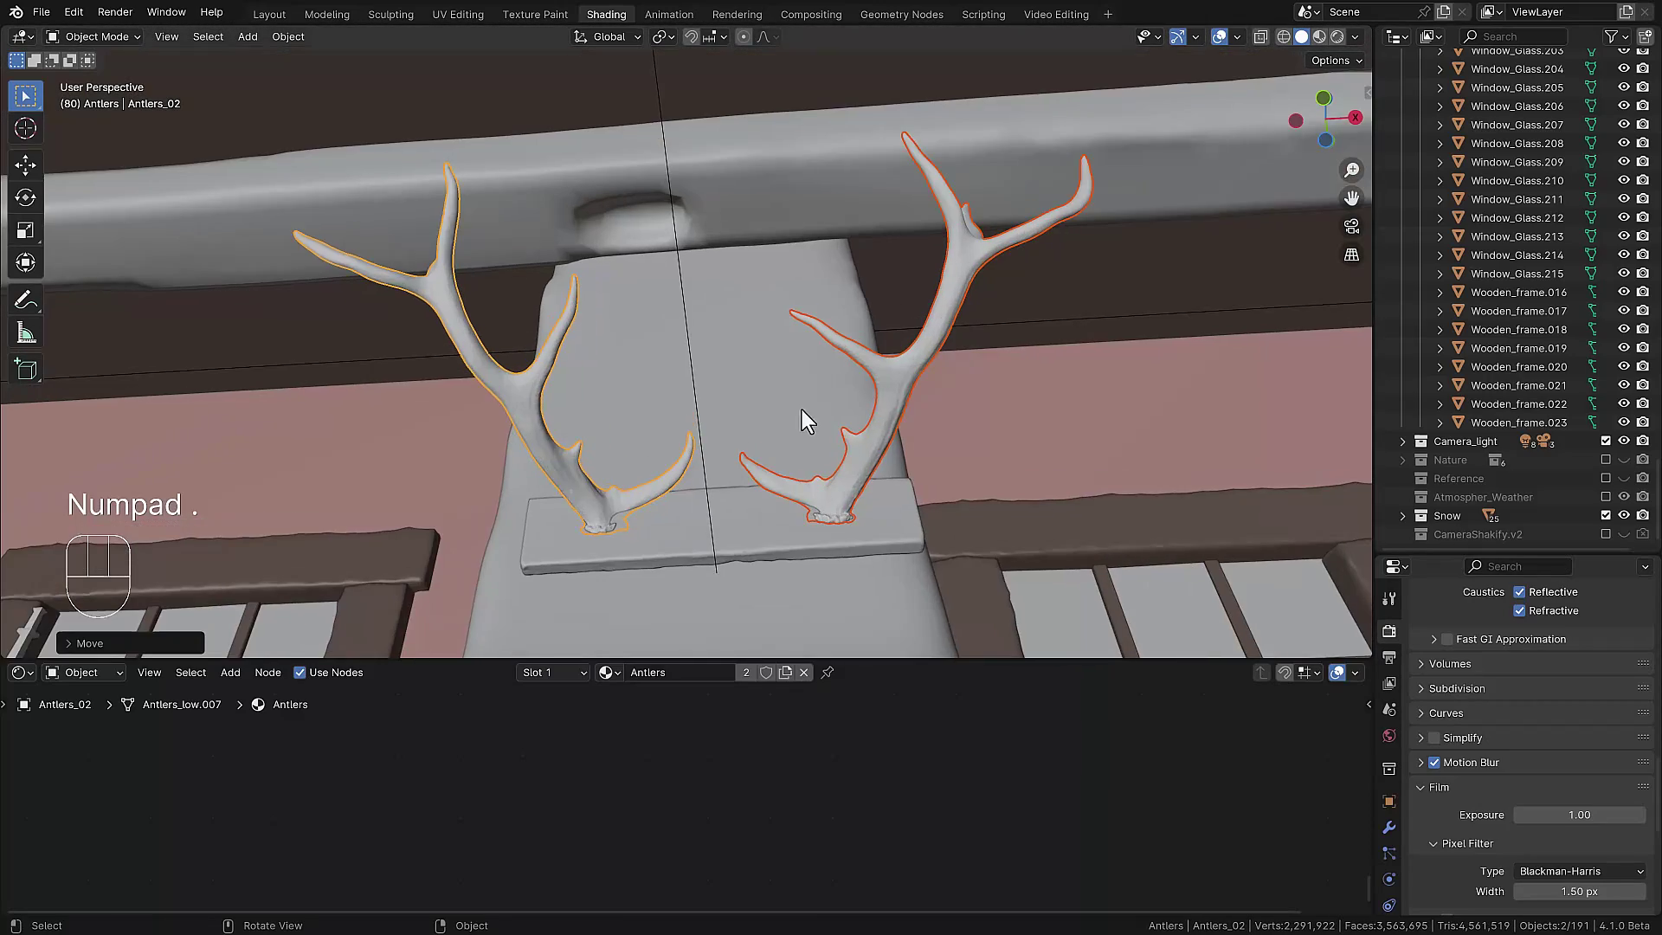
pyautogui.moveTo(801, 409); pyautogui.dragTo(730, 427, button='middle')
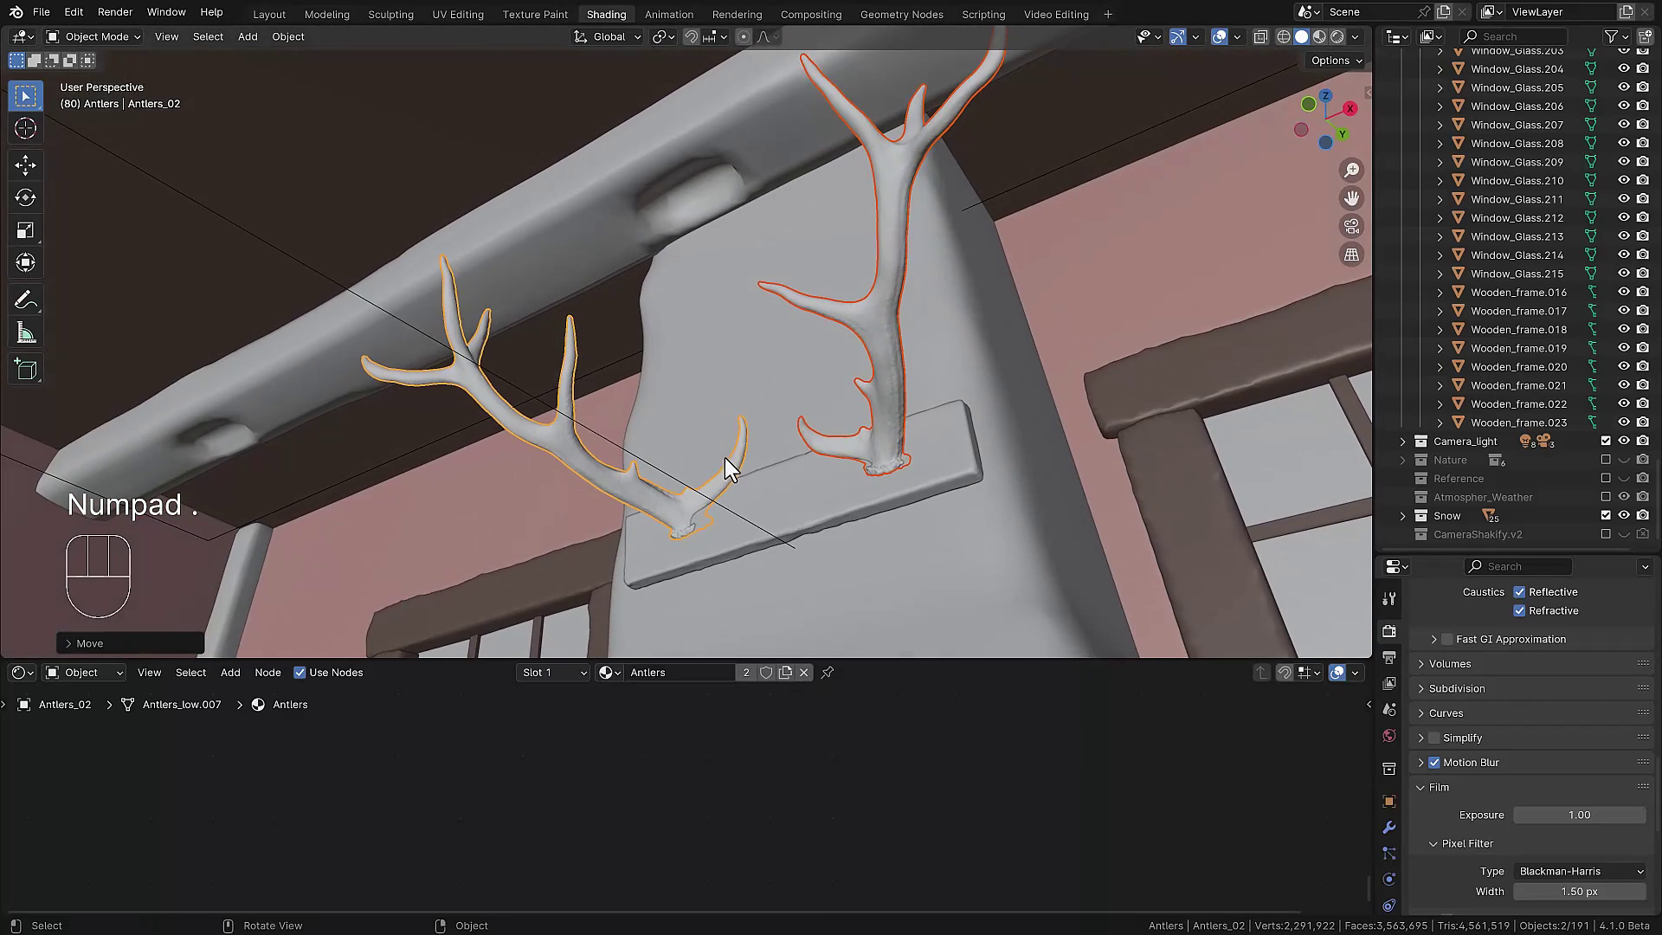
pyautogui.click(744, 459)
pyautogui.click(751, 443)
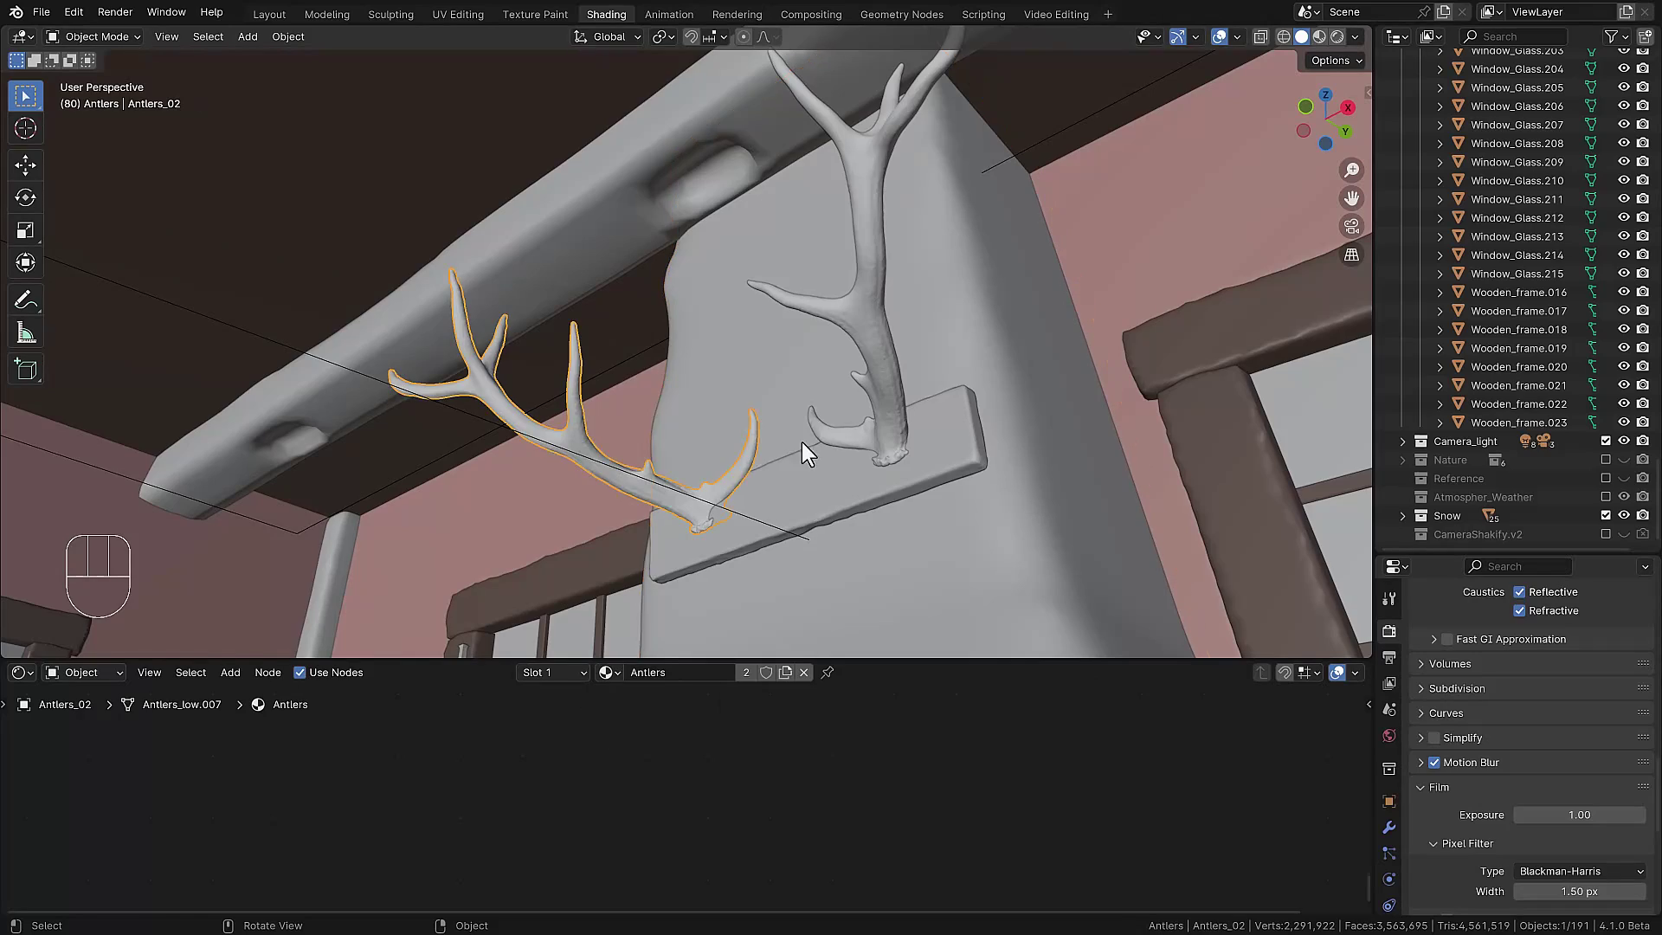
pyautogui.moveTo(802, 442); pyautogui.dragTo(818, 443, button='middle')
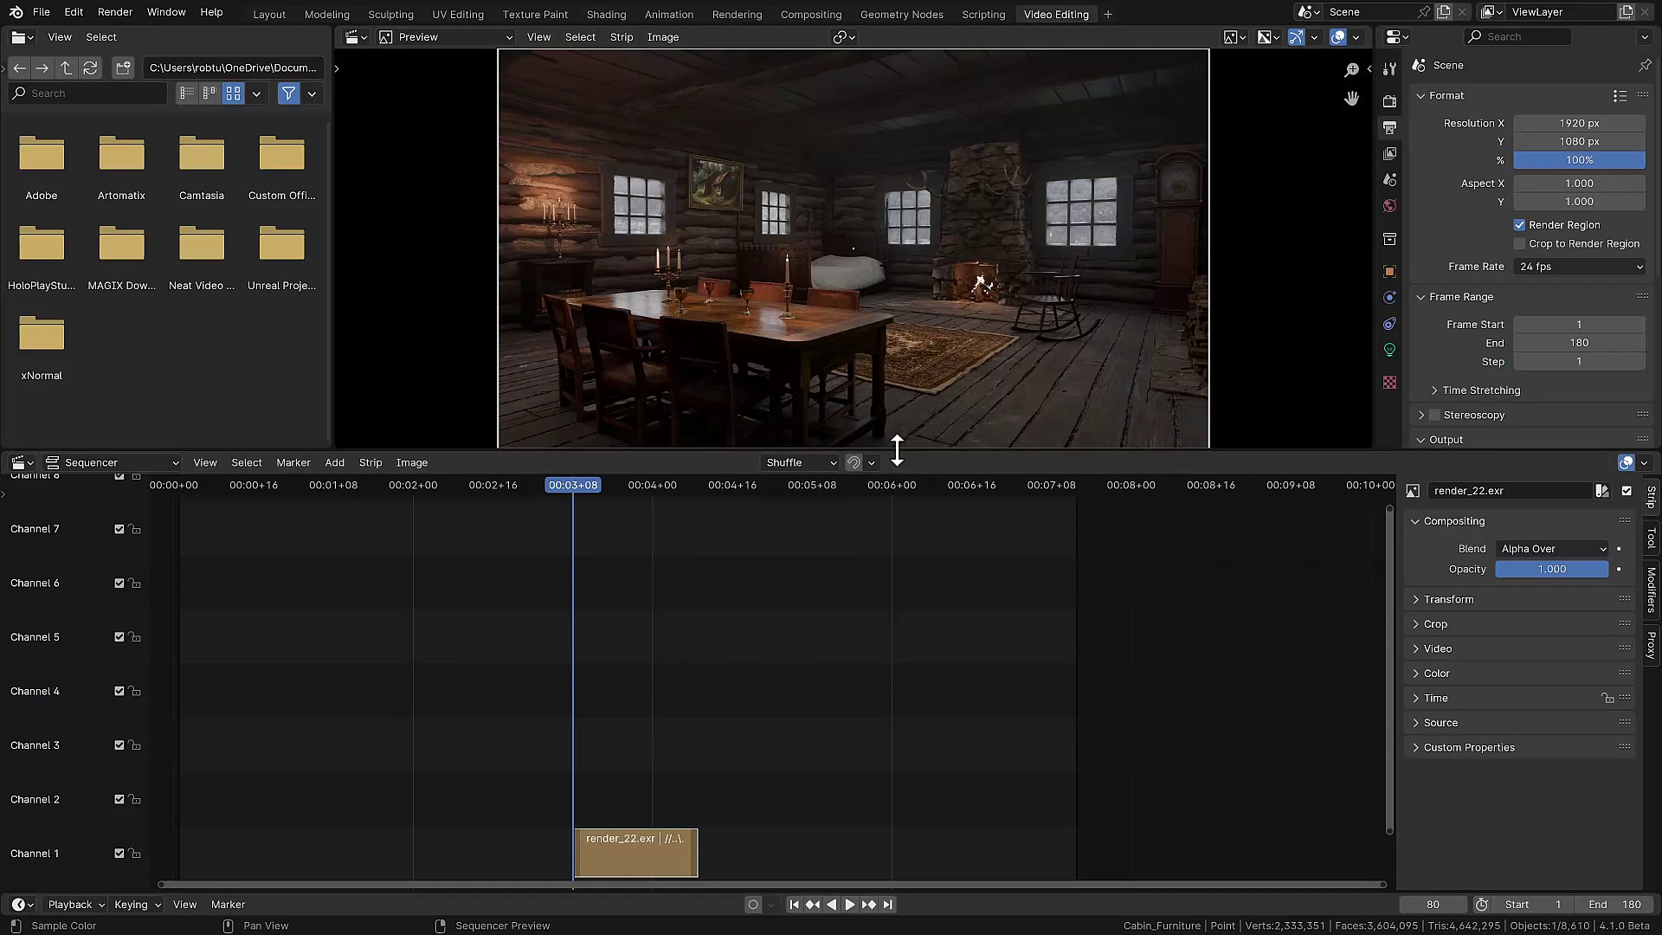
# - Enlarge the sequencer preview by shrinking the timeline and file browser areas, and inspect the render_22.exr image
pyautogui.moveTo(898, 449); pyautogui.dragTo(868, 662)
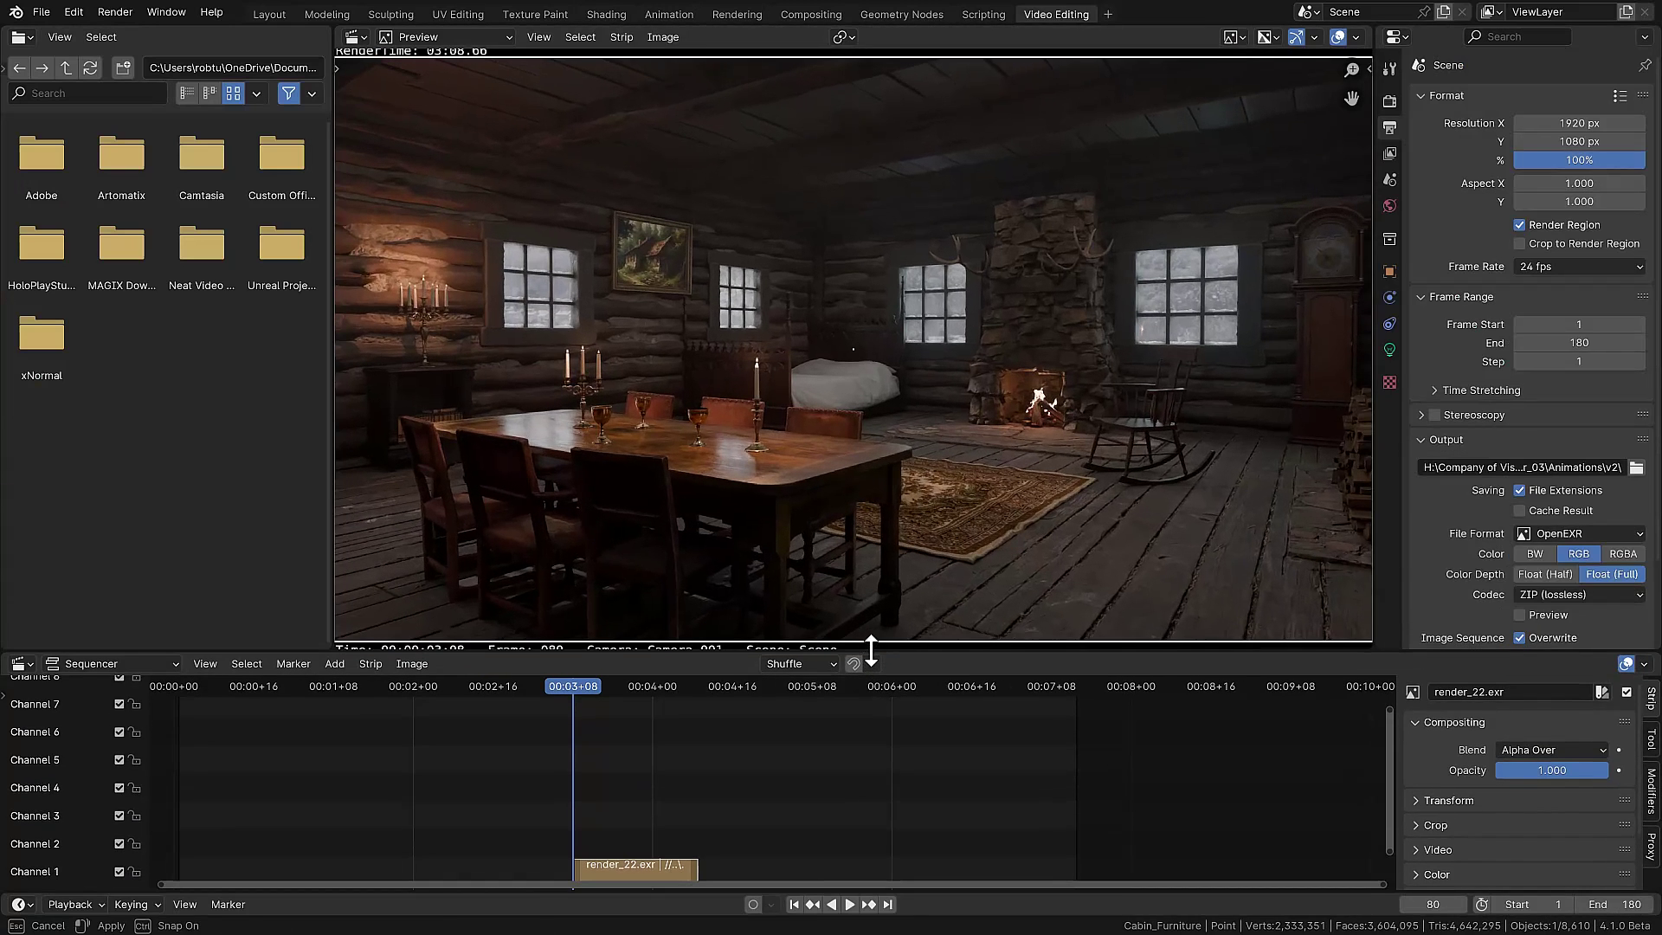
pyautogui.moveTo(333, 459); pyautogui.dragTo(232, 460)
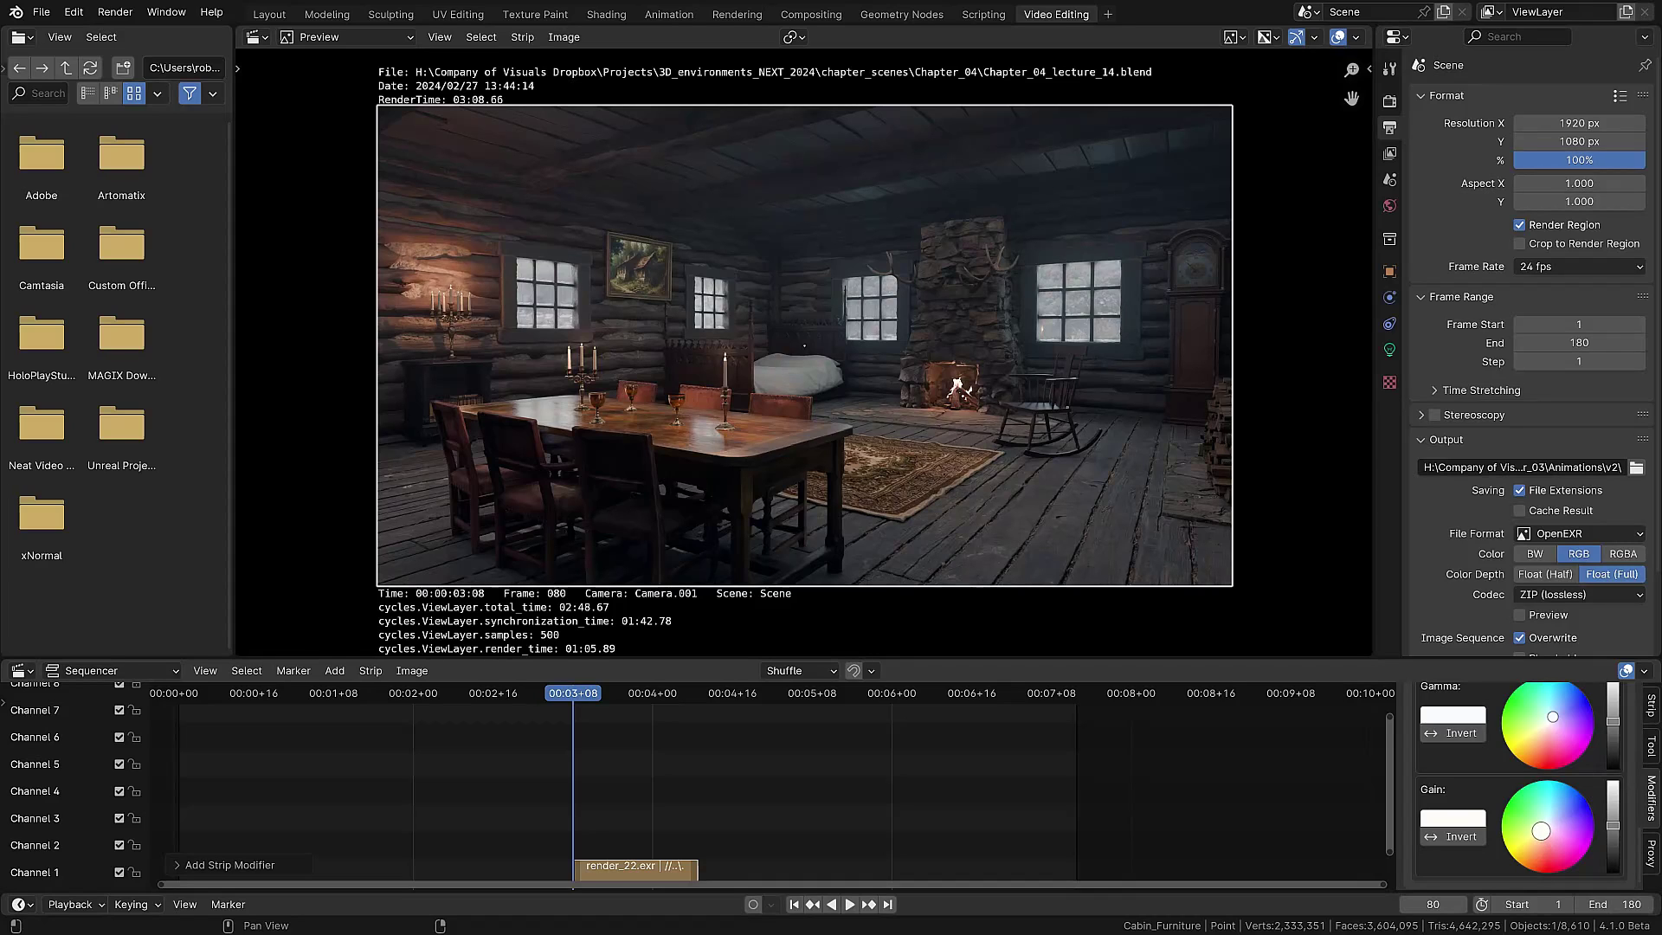
pyautogui.scroll(-1, 927, 350)
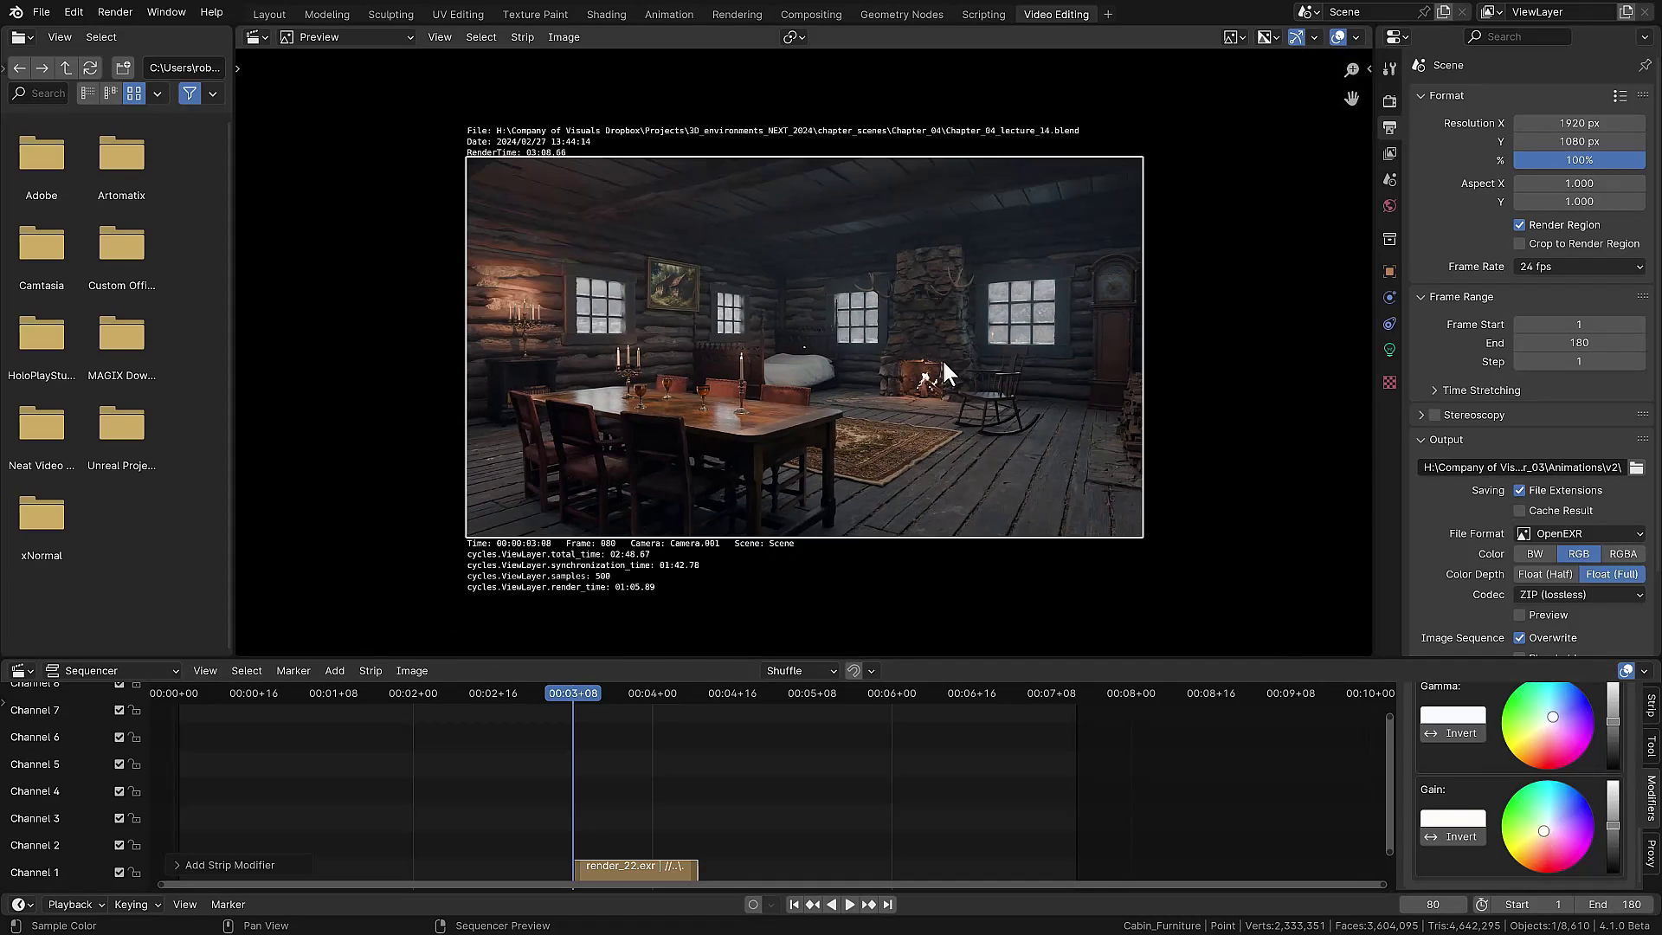
pyautogui.scroll(1, 1561, 734)
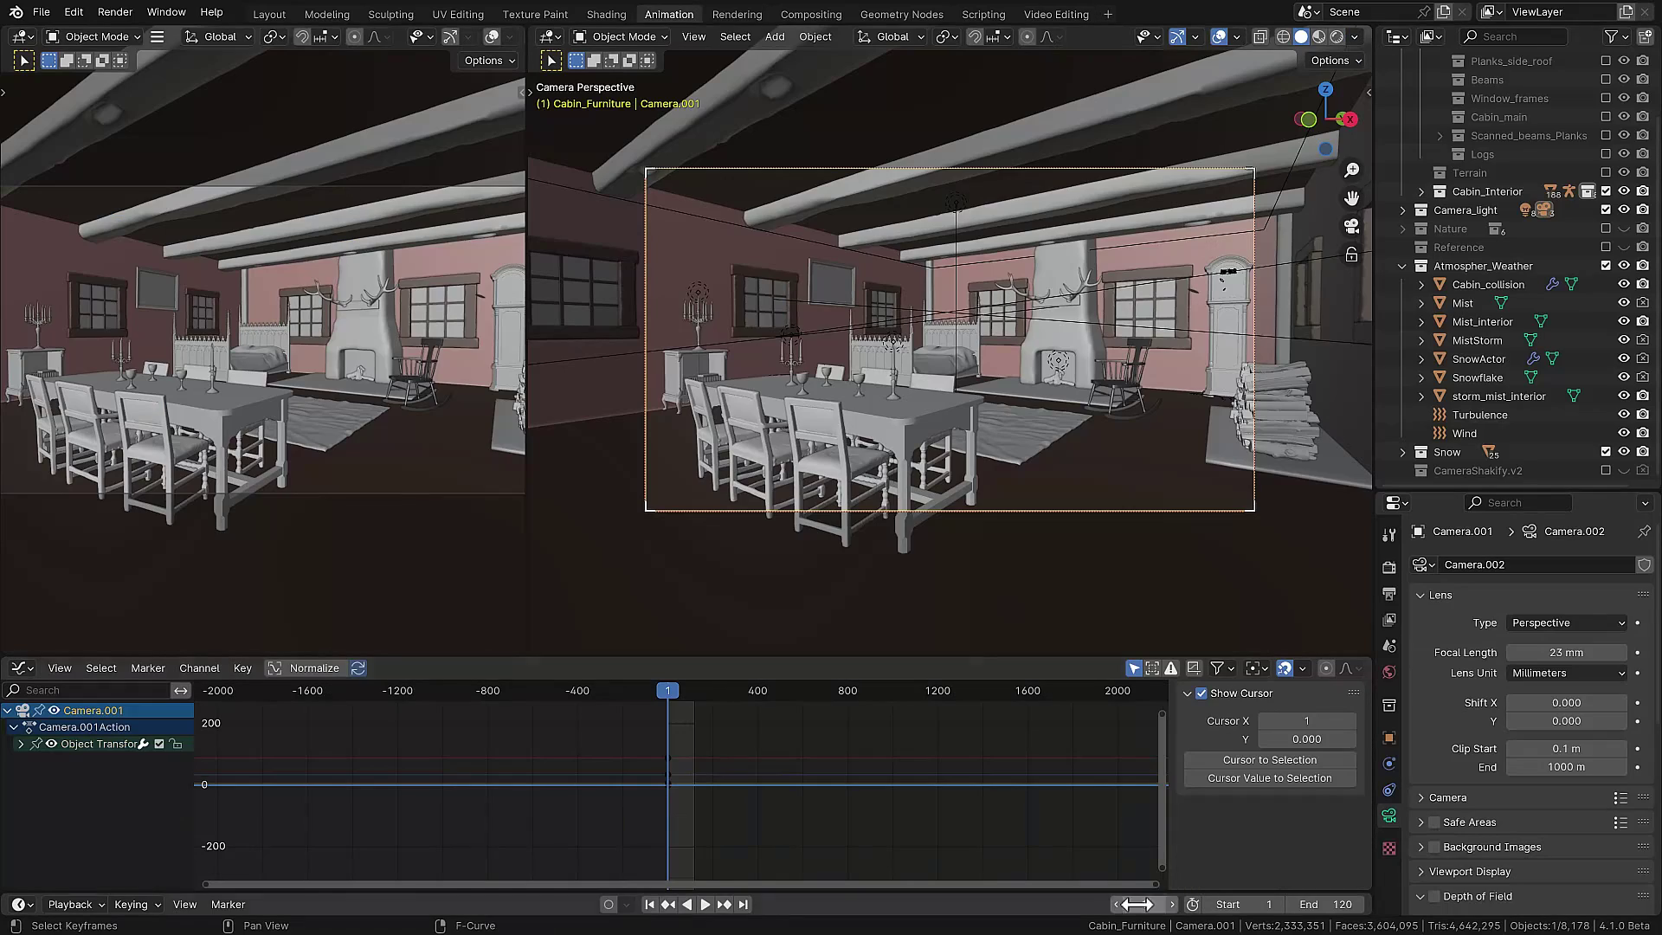
# - Go to frame 120 and fly Camera.001 forward toward the table and fireplace for the end camera position
pyautogui.click(1143, 905)
pyautogui.write('120')
pyautogui.press('Return')
pyautogui.hotkey('shift', '`')
pyautogui.press('w')
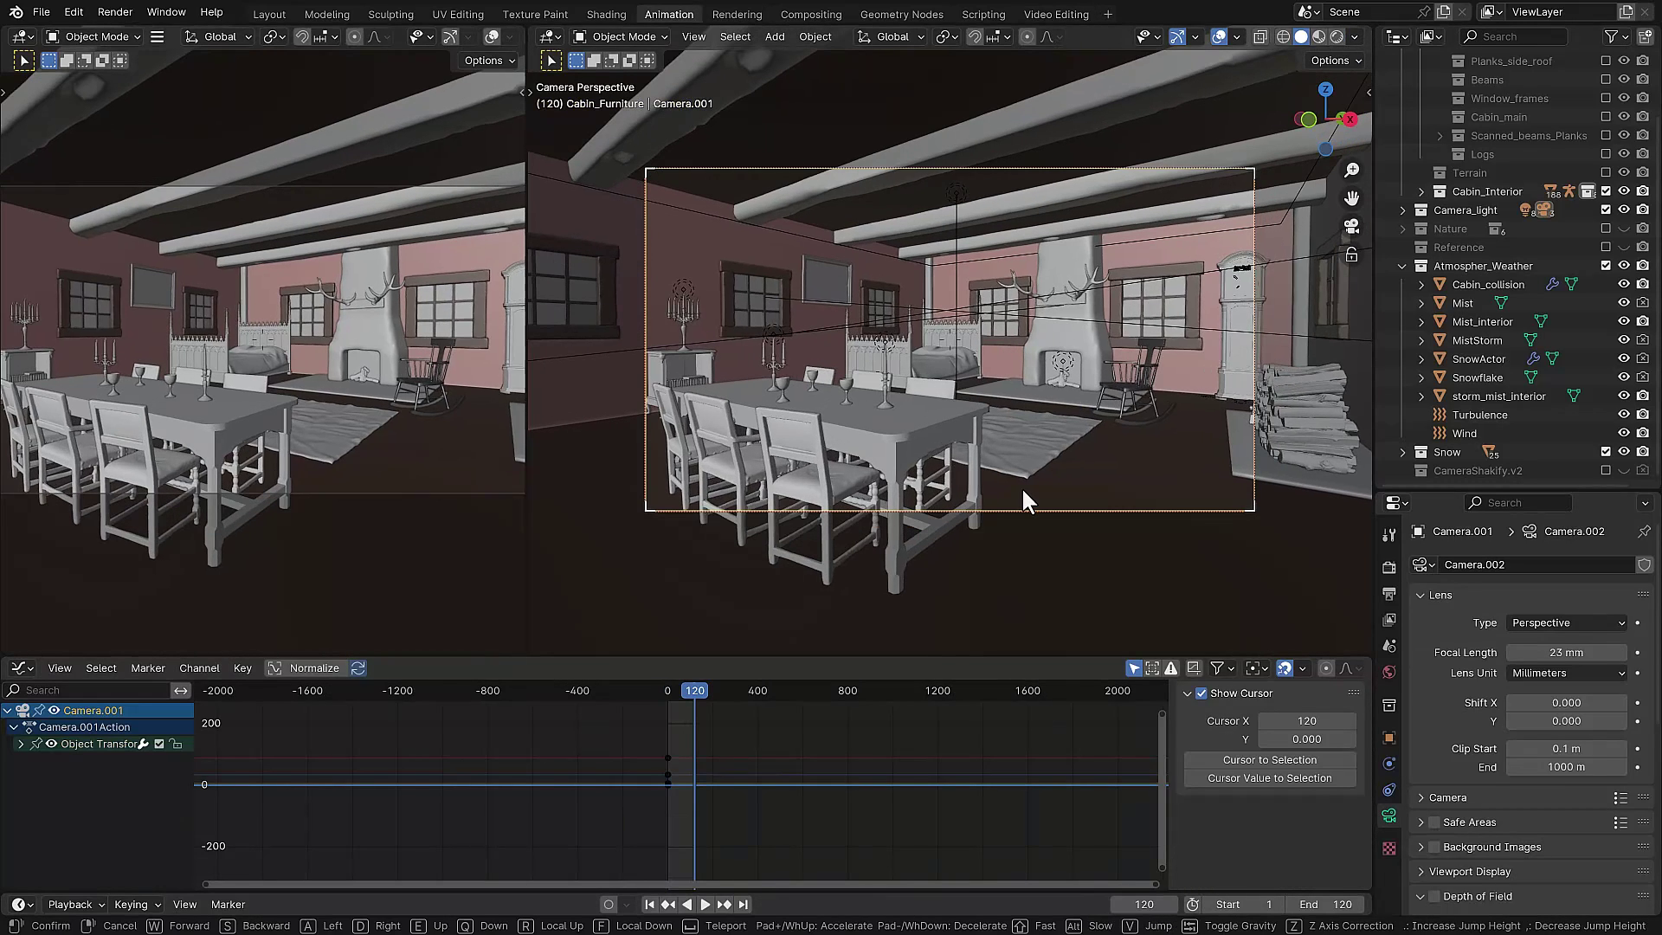
pyautogui.click(1025, 485)
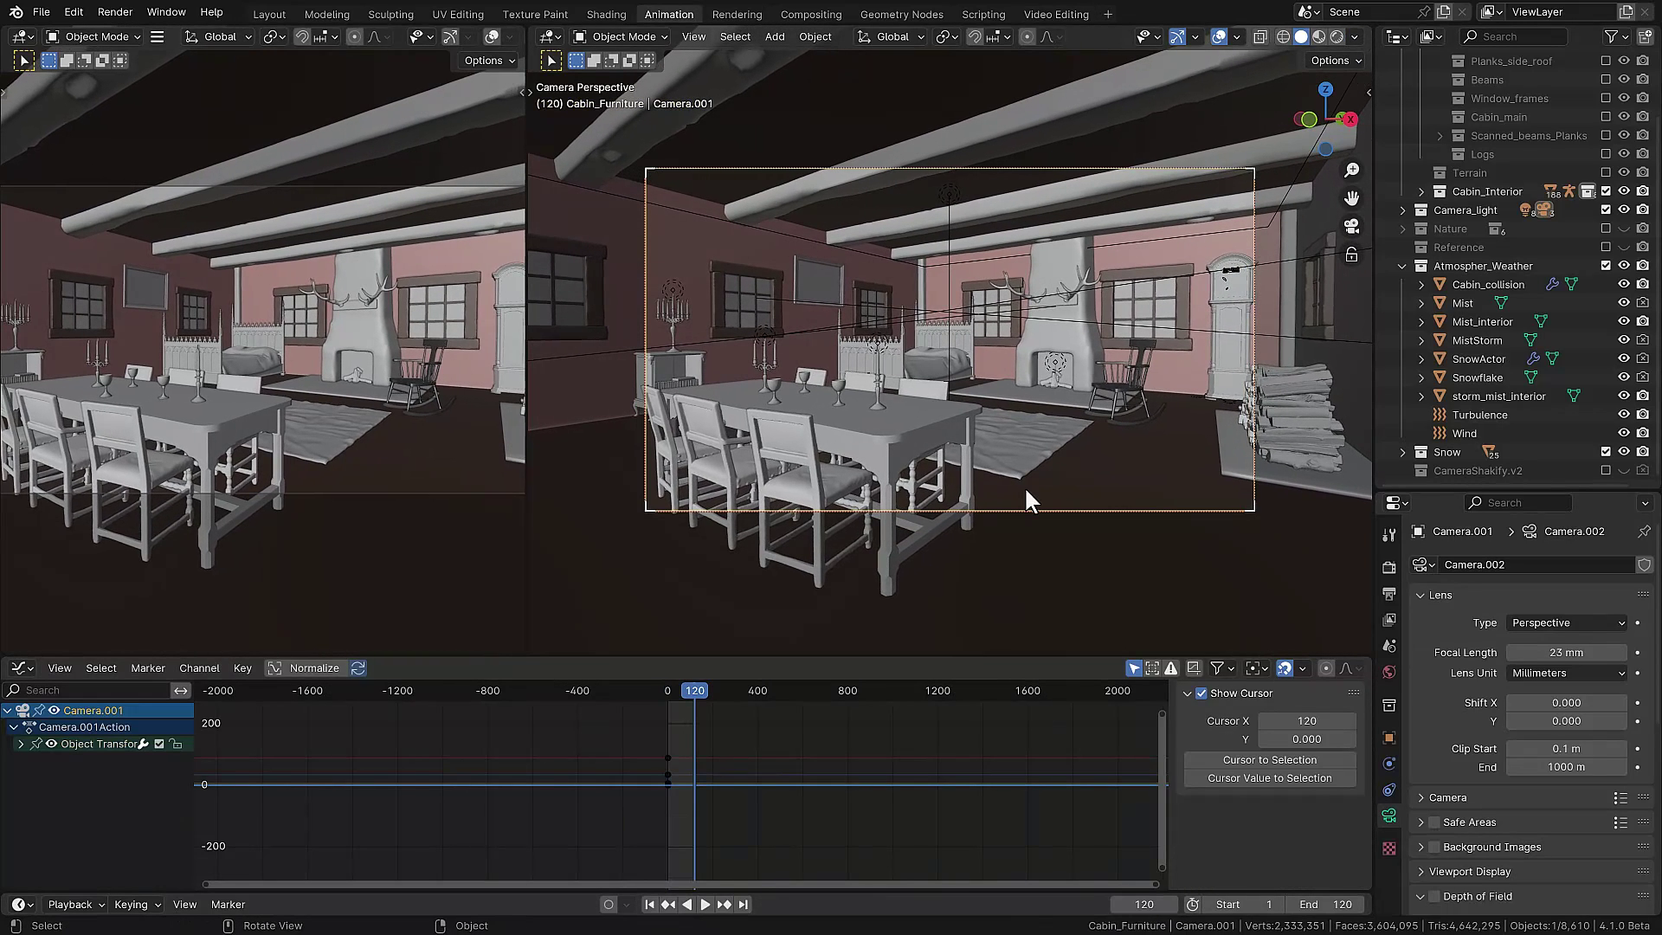
# - Return to frame 1, fit the camera's animation curves in view, and set its Camera Shakify shake to The Wedding
pyautogui.hotkey('shift', 'Left')
pyautogui.press('Home')
pyautogui.scroll(-8, 1524, 779)
pyautogui.click(1566, 900)
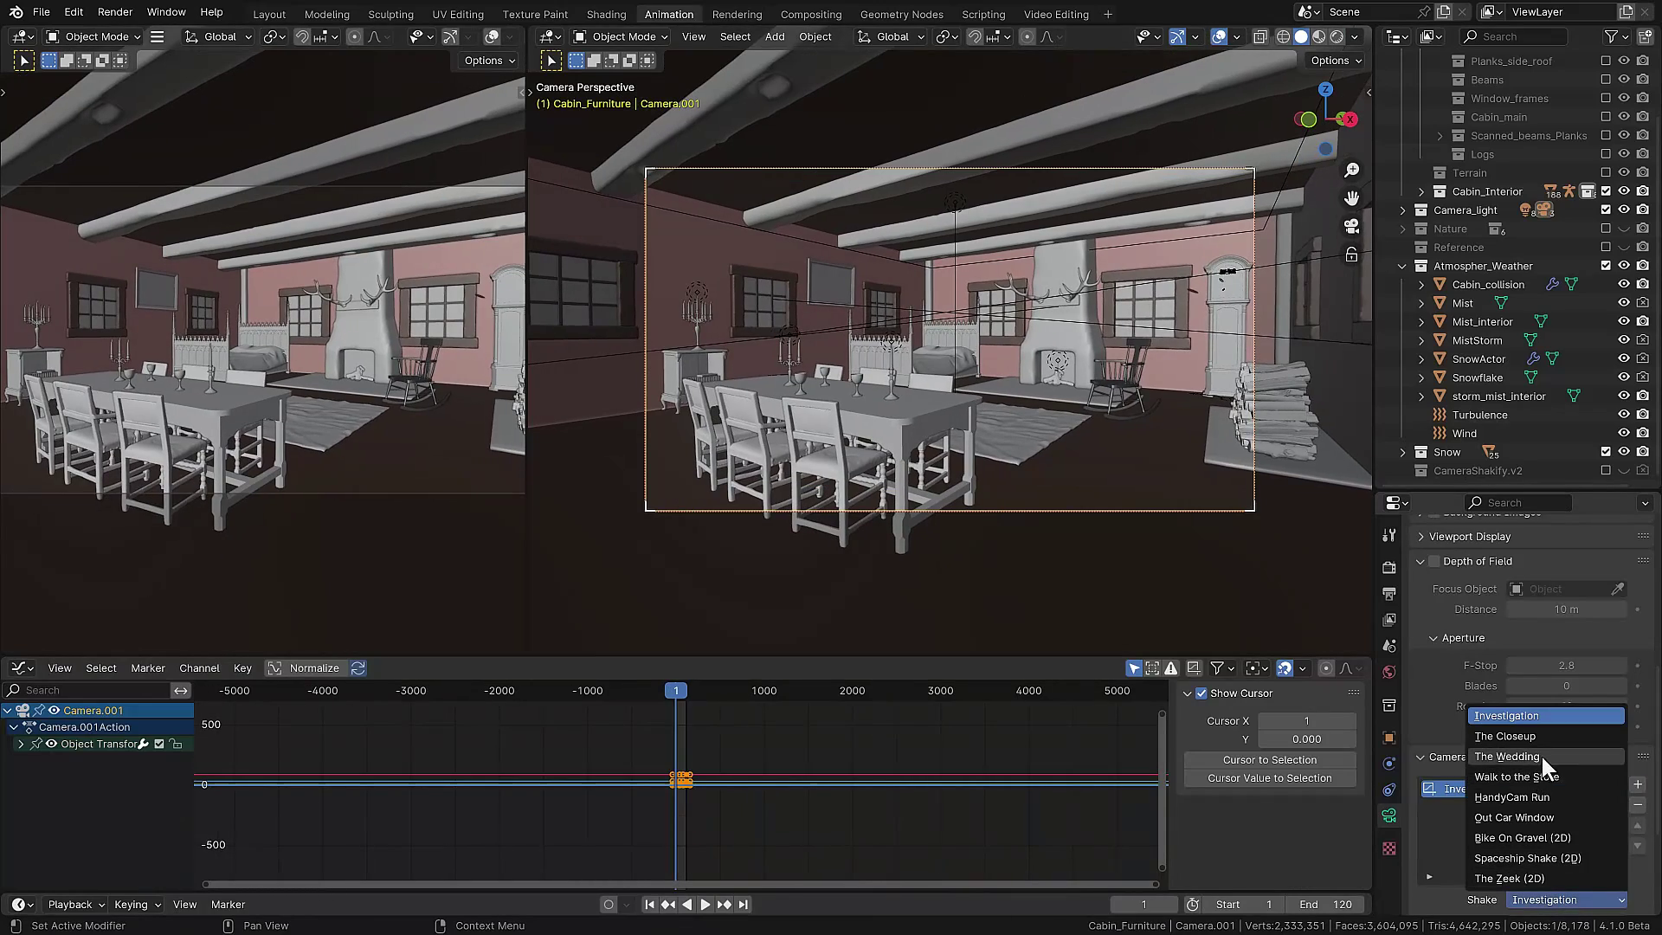
pyautogui.click(1512, 756)
pyautogui.scroll(-5, 1558, 762)
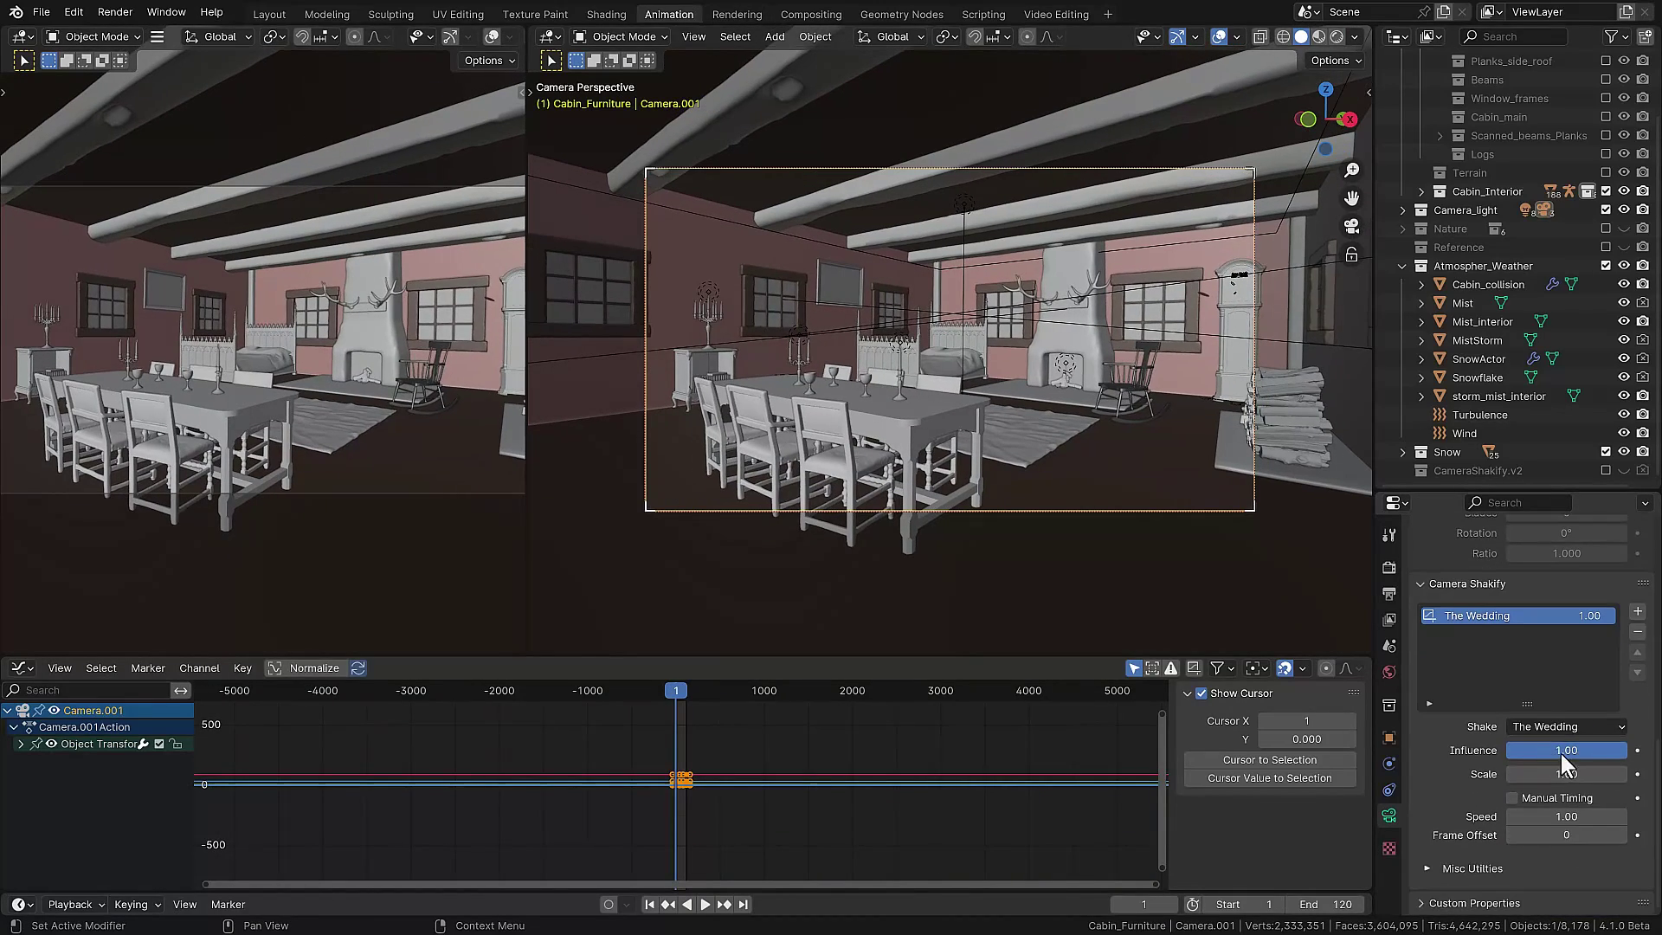